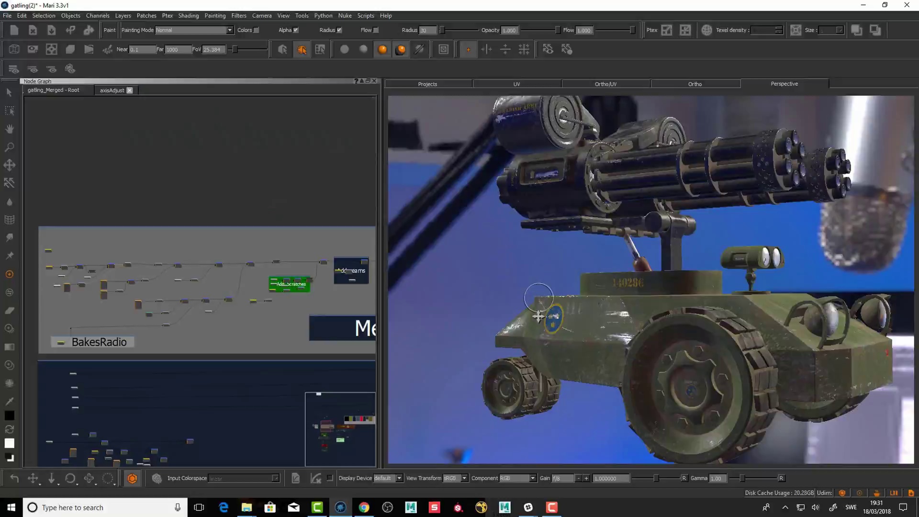
Examine the textured gatling gun and its SWEDISH ARMY drum from several sides.
middle_click_drag(539, 316, 527, 310, "alt")
left_click_drag(528, 310, 558, 220, "alt")
middle_click_drag(559, 219, 562, 328, "alt")
left_click_drag(562, 329, 663, 334, "alt")
middle_click_drag(663, 335, 666, 303, "alt")
right_click_drag(623, 303, 650, 306, "alt")
middle_click_drag(649, 306, 626, 275, "alt")
left_click_drag(625, 275, 583, 262, "alt")
middle_click_drag(583, 263, 540, 291, "alt")
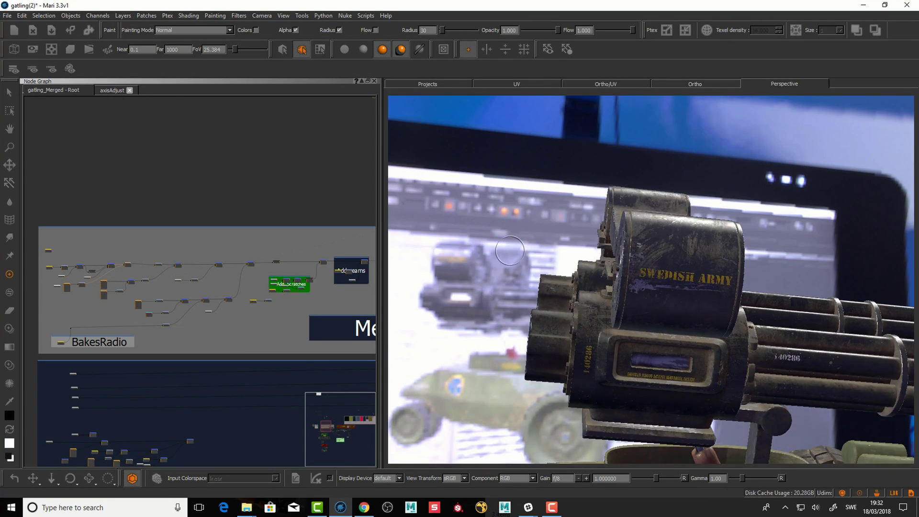
middle_click_drag(608, 273, 551, 277, "alt")
right_click_drag(551, 277, 599, 281, "alt")
left_click_drag(599, 281, 527, 301, "alt")
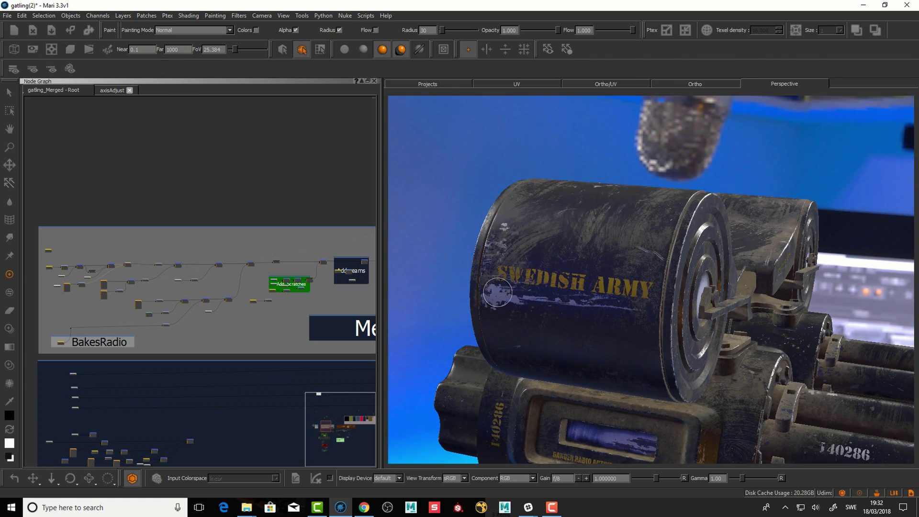
left_click_drag(675, 332, 479, 271, "alt")
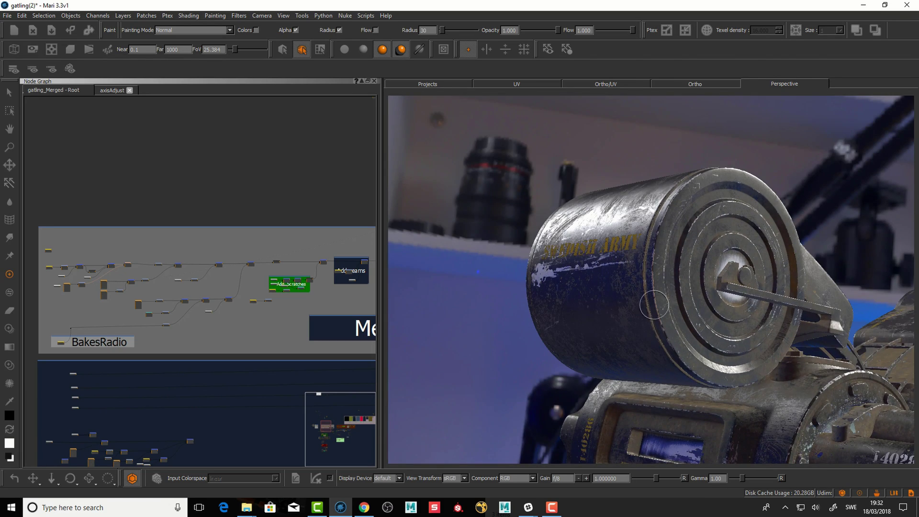
Examine the edge wear and scratches on the drum's end cap and around the gun barrel mounts up close.
left_click_drag(654, 304, 689, 298, "alt")
middle_click_drag(690, 298, 587, 259, "alt")
right_click_drag(503, 261, 551, 269, "alt")
middle_click_drag(550, 268, 641, 349, "alt")
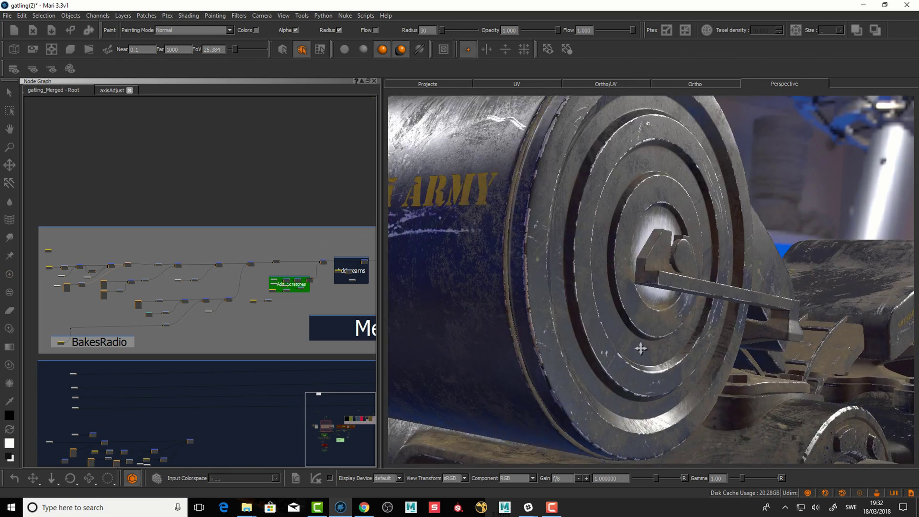
left_click_drag(641, 349, 550, 354, "alt")
middle_click_drag(550, 354, 587, 353, "alt")
left_click_drag(587, 353, 599, 314, "alt")
right_click_drag(600, 314, 585, 310, "alt")
left_click_drag(584, 310, 689, 360, "alt")
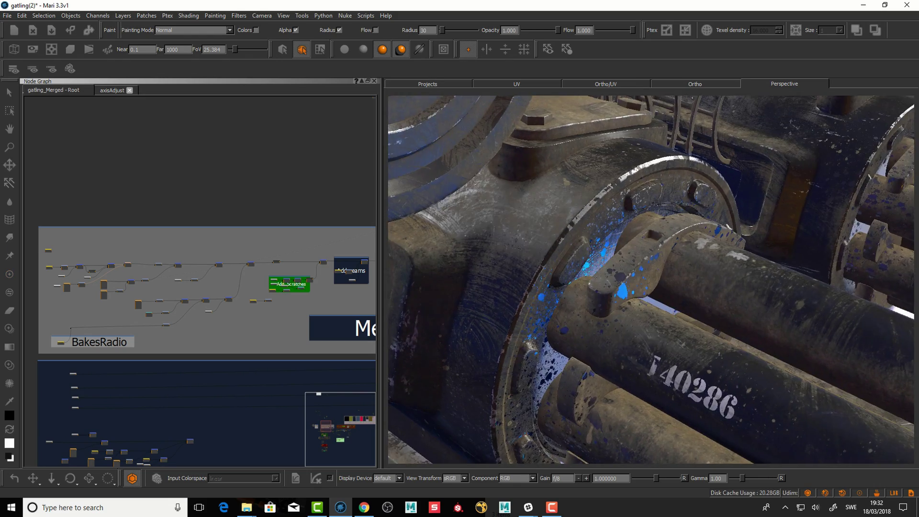
Examine the paint wear, stencilled numbers and crown emblem on the vehicle's green hull.
right_click_drag(584, 271, 493, 326, "alt")
middle_click_drag(610, 252, 614, 246, "alt")
mouse_move(614, 246)
left_mouse_down("alt")
mouse_move(694, 273)
mouse_move(625, 331)
mouse_move(619, 313)
mouse_move(615, 324)
mouse_move(575, 306)
mouse_move(597, 335)
mouse_move(505, 390)
mouse_move(521, 377)
left_mouse_up("alt")
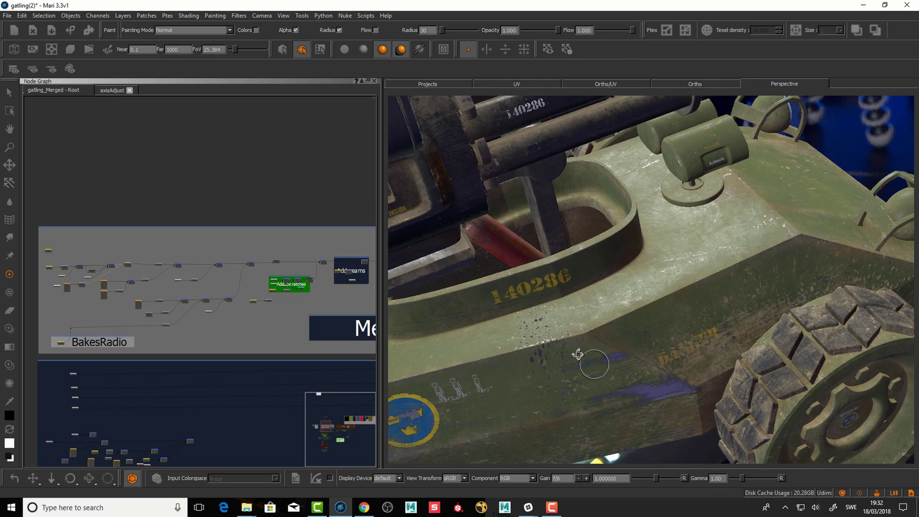
left_click_drag(594, 364, 635, 388, "alt")
left_click_drag(582, 341, 609, 344, "alt")
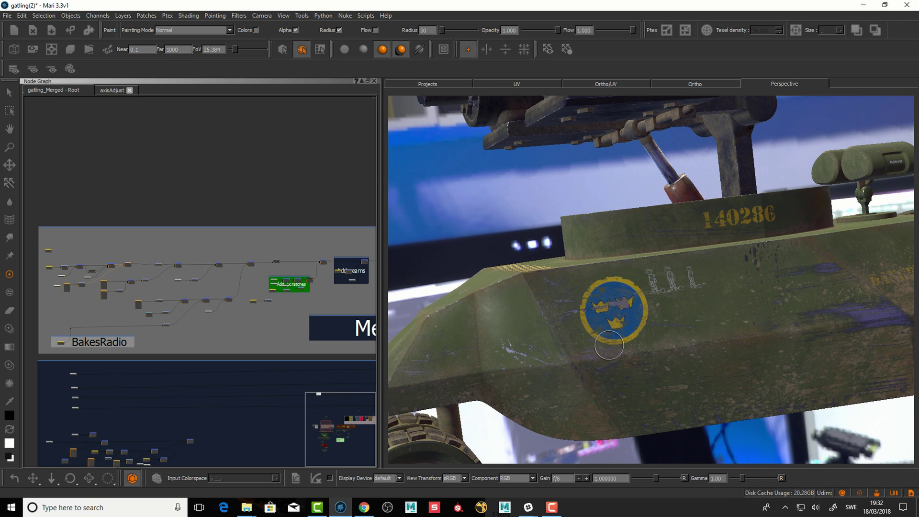
Switch the model to flat, unlit shading and hide the environment background in the viewport.
middle_click_drag(80, 273, 251, 258, "alt")
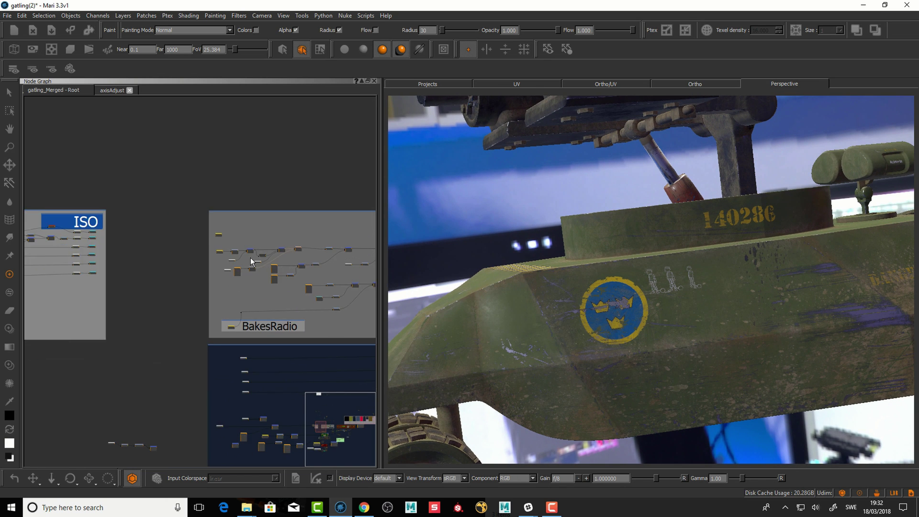
right_click_drag(252, 256, 388, 171, "alt")
scroll(331, 252, "up", 3)
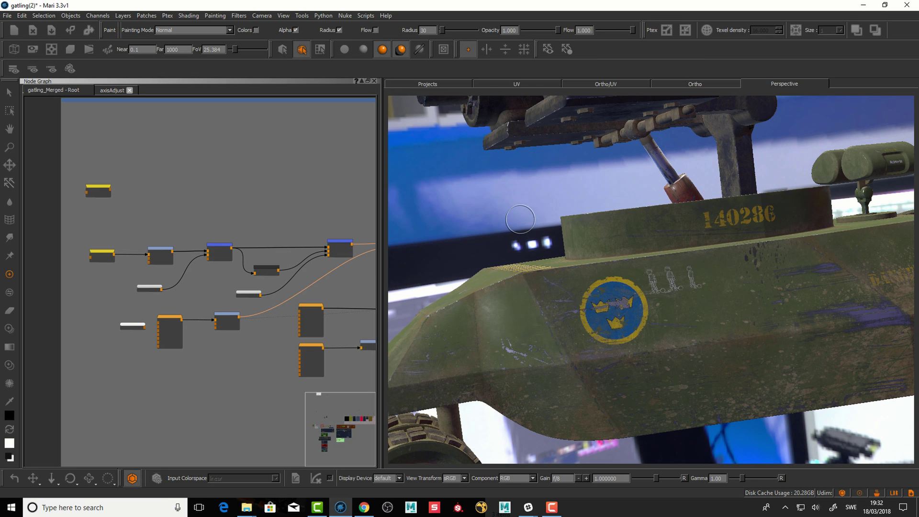
key("F1")
left_click_drag(525, 283, 512, 282, "alt")
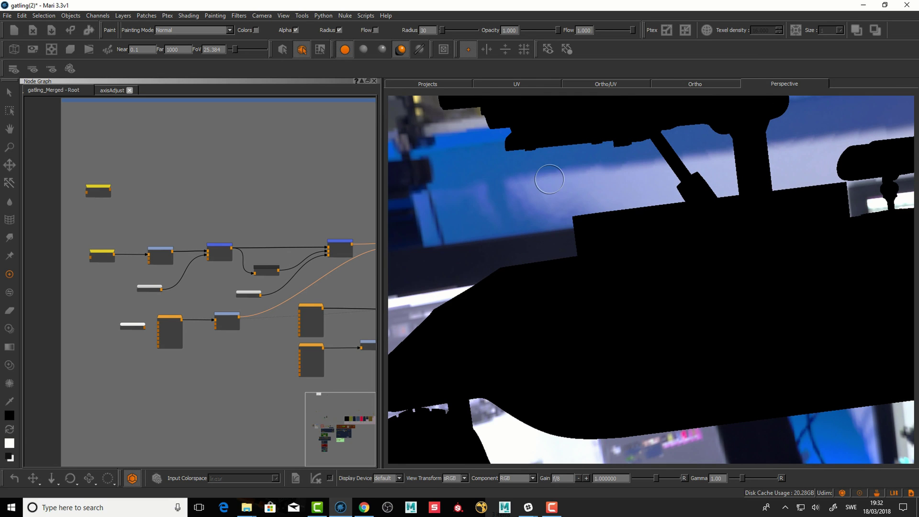
right_click(530, 21)
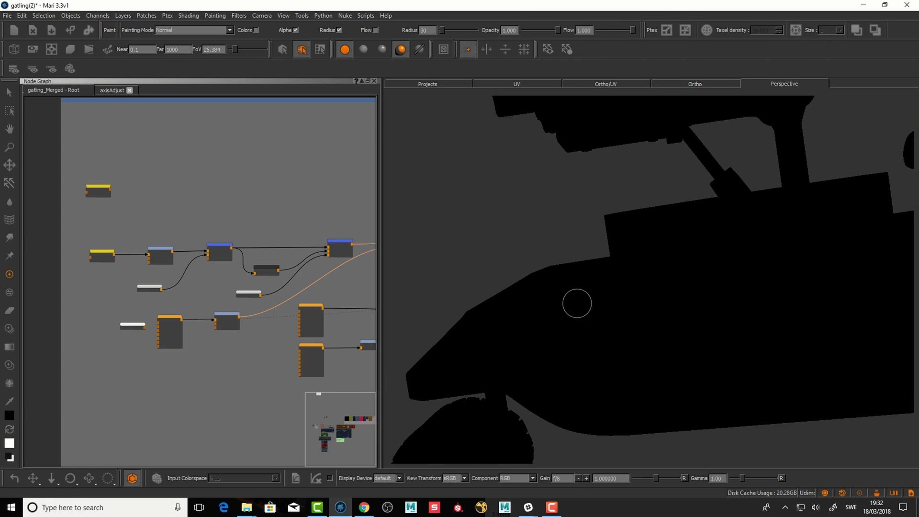
middle_click_drag(577, 302, 562, 302, "alt")
right_click_drag(562, 302, 533, 295, "alt")
left_click_drag(533, 296, 544, 293, "alt")
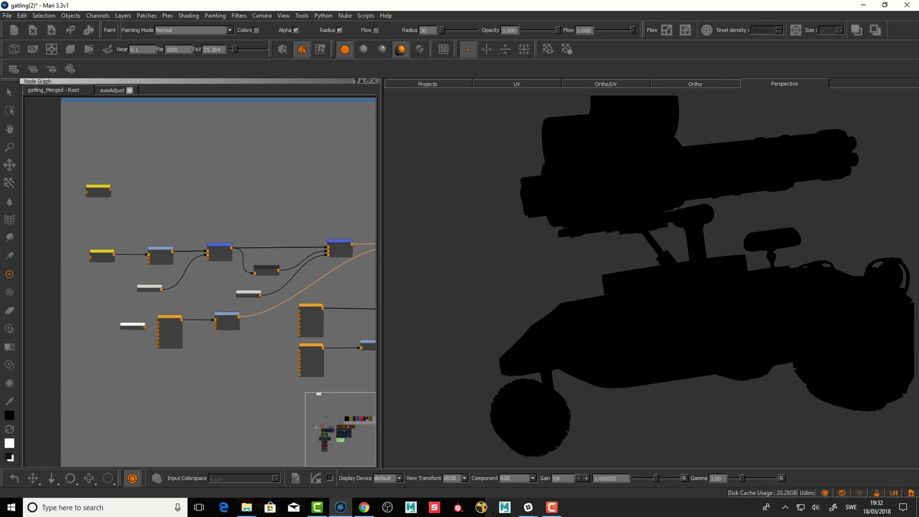
Display the curvature Radio Node's output on the model and examine the curvature along its edges from several sides.
middle_click_drag(544, 293, 545, 300, "alt")
right_click_drag(543, 286, 565, 285, "alt")
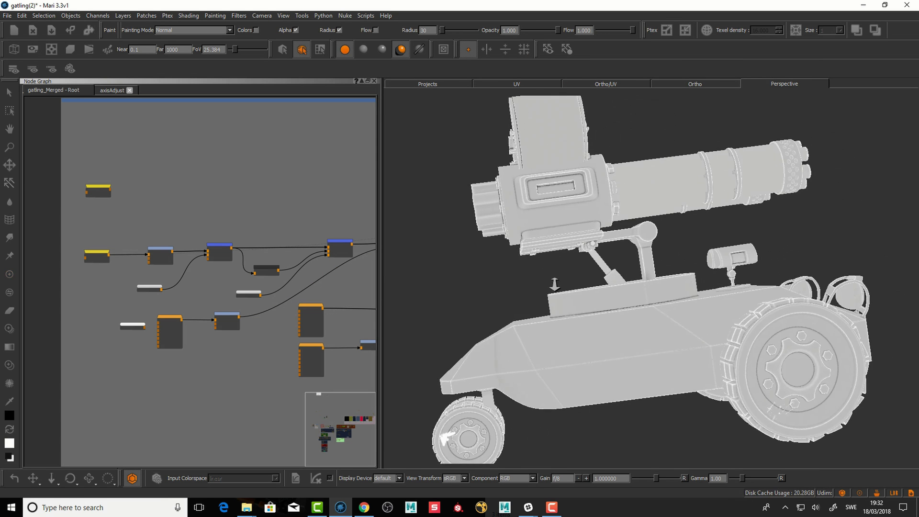
mouse_move(541, 285)
left_mouse_down("alt")
mouse_move(519, 284)
mouse_move(631, 310)
mouse_move(530, 313)
left_mouse_up("alt")
middle_click_drag(531, 312, 533, 296, "alt")
right_click_drag(532, 296, 529, 286, "alt")
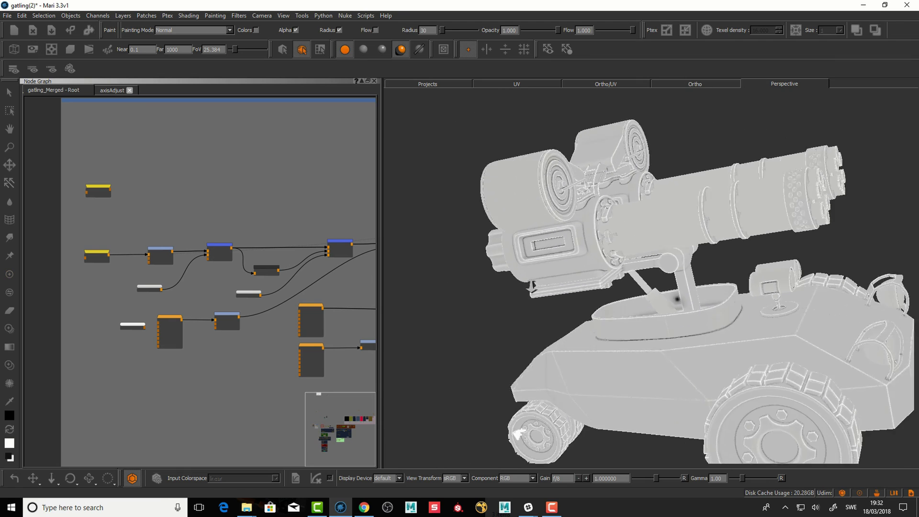
left_click_drag(529, 287, 580, 280, "alt")
right_click_drag(580, 281, 571, 283, "alt")
middle_click_drag(570, 283, 556, 293, "alt")
right_click_drag(556, 293, 593, 266, "alt")
left_click_drag(593, 267, 534, 295, "alt")
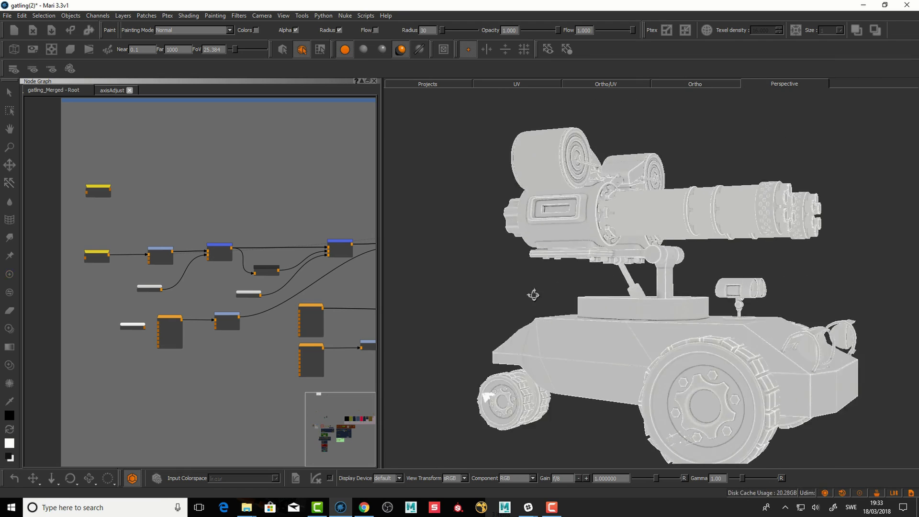
right_click_drag(534, 295, 567, 276, "alt")
middle_click_drag(567, 275, 560, 300, "alt")
mouse_move(560, 300)
left_mouse_down("alt")
mouse_move(526, 307)
mouse_move(585, 315)
mouse_move(581, 266)
mouse_move(558, 283)
mouse_move(585, 263)
mouse_move(614, 283)
mouse_move(590, 240)
left_mouse_up("alt")
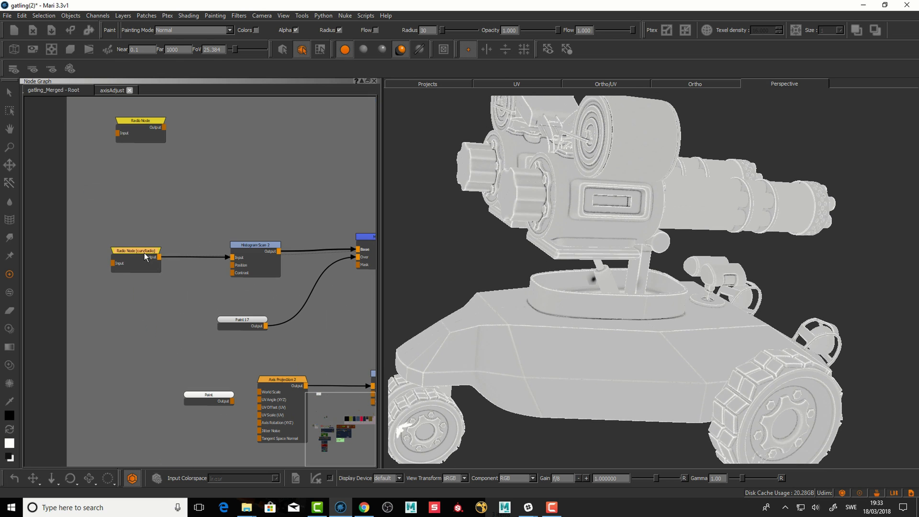
left_click_drag(525, 244, 568, 258, "alt")
Shift the curvature Radio Node slightly aside and display the output of Histogram Scan 2 on the model.
left_click_drag(143, 249, 133, 252)
left_click(258, 246)
key("1")
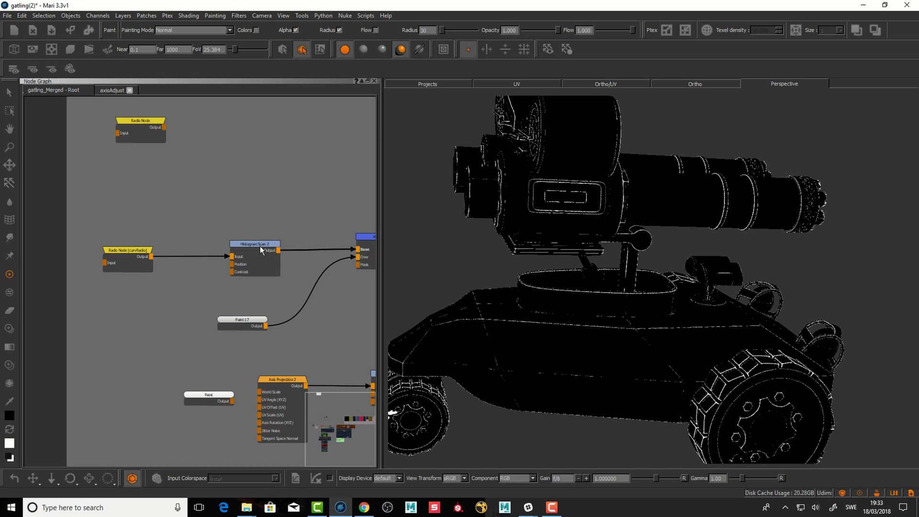
Add a Histogram Scan node above Histogram Scan 2, feed it from the curvature Radio Node and view its output.
scroll(263, 203, "down", 1)
middle_click_drag(287, 224, 305, 284)
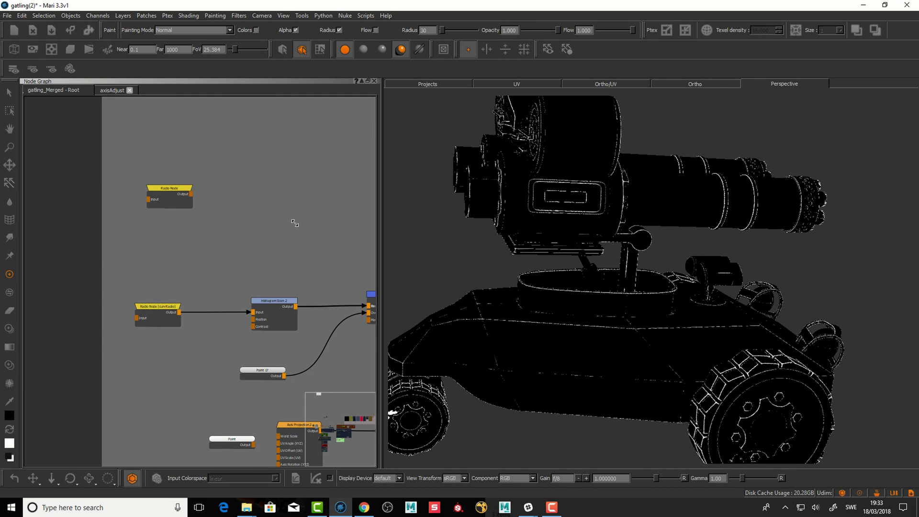
scroll(264, 249, "up", 3)
key("Tab")
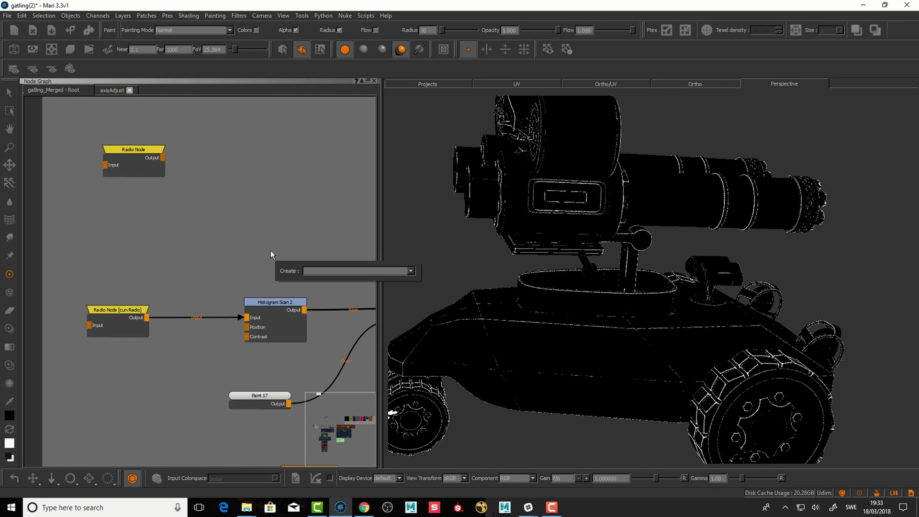
type("hi")
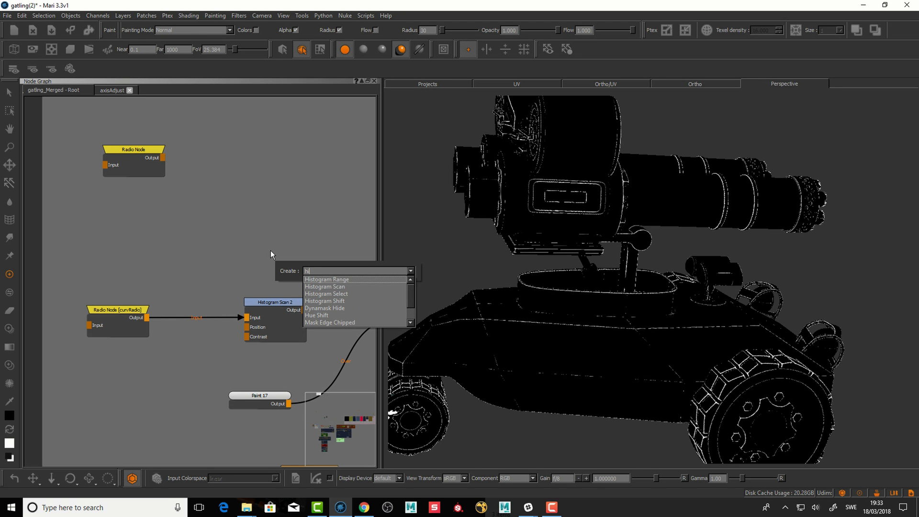
key("Down")
key("Down")
key("Return")
mouse_move(360, 377)
left_mouse_down()
mouse_move(324, 263)
mouse_move(275, 223)
left_mouse_up()
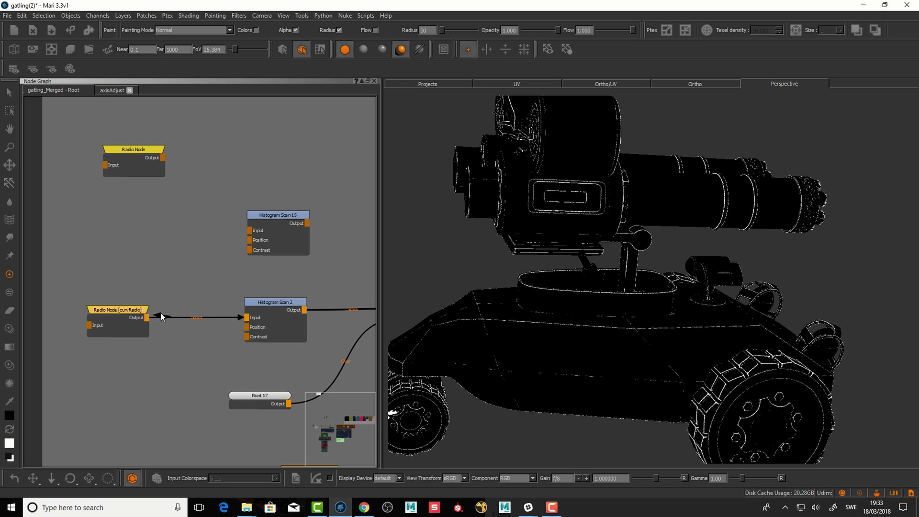
left_click_drag(279, 214, 280, 215)
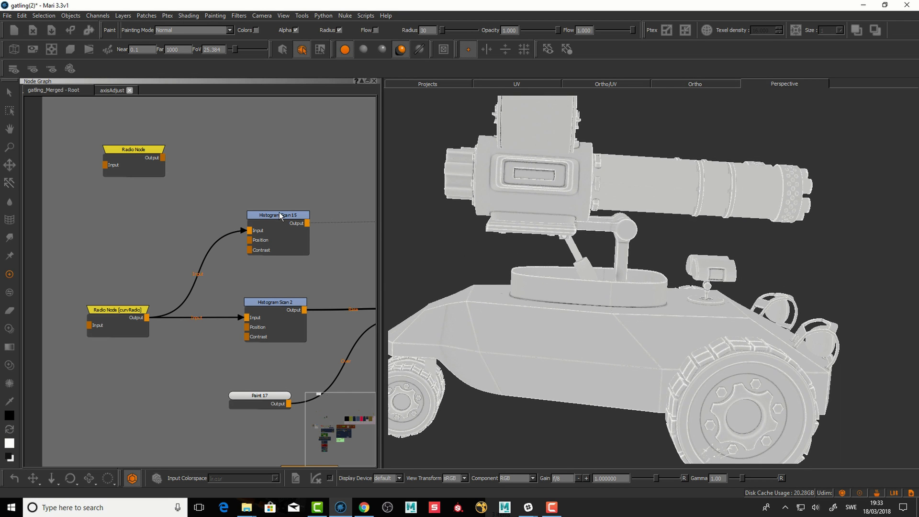
Open the new Histogram Scan node's properties and align the node above Histogram Scan 2.
double_click(280, 215)
middle_click_drag(623, 268, 500, 250, "alt")
left_click_drag(500, 250, 530, 261, "alt")
left_click_drag(280, 221, 276, 223)
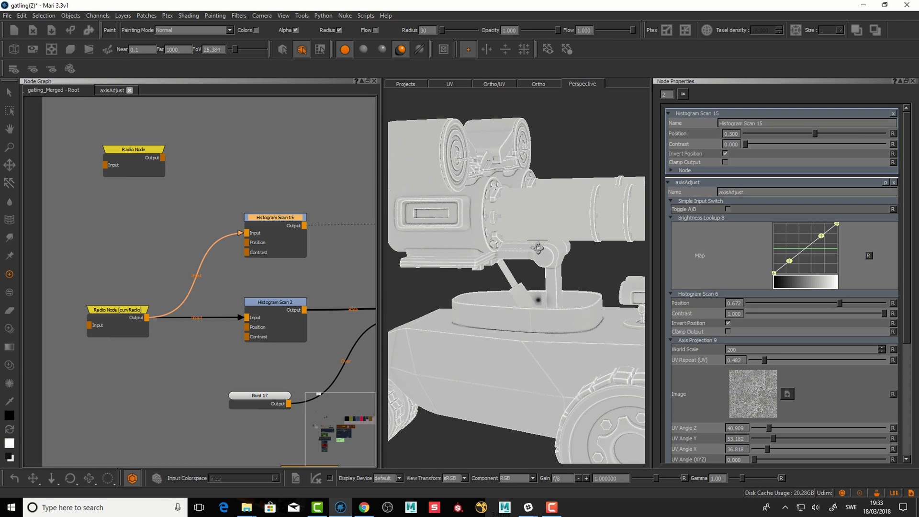
middle_click_drag(537, 248, 629, 235)
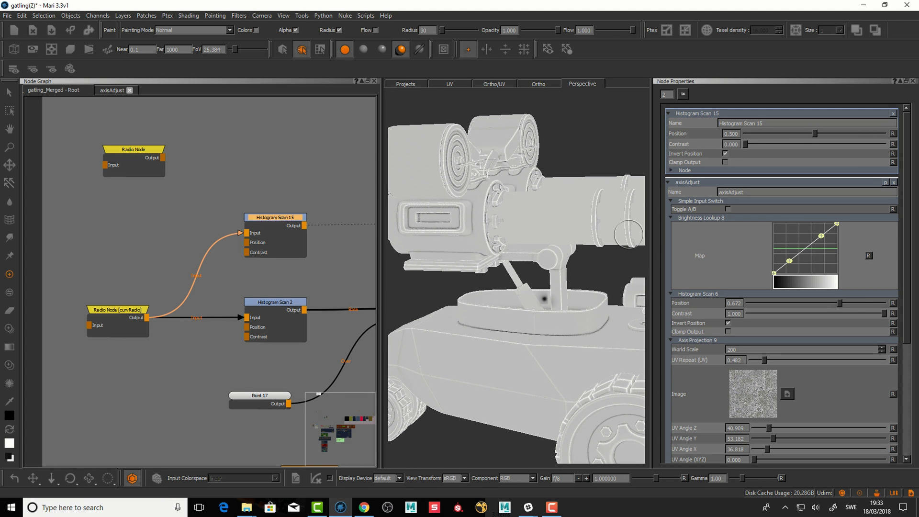
middle_click_drag(611, 198, 518, 235)
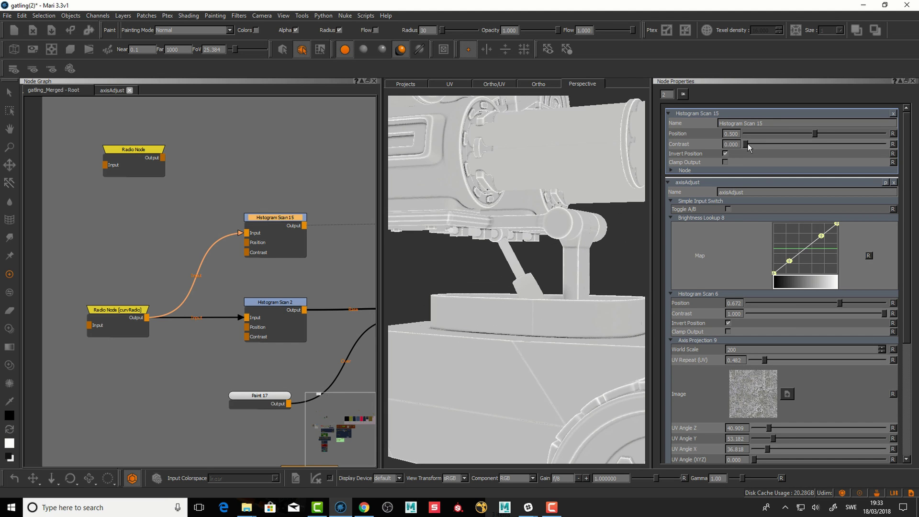
Tune the new Histogram Scan to a contrast of 0.159 and a position of 0.245 to isolate the model's edges.
mouse_move(747, 143)
left_mouse_down()
mouse_move(855, 141)
mouse_move(841, 148)
mouse_move(906, 153)
left_mouse_up()
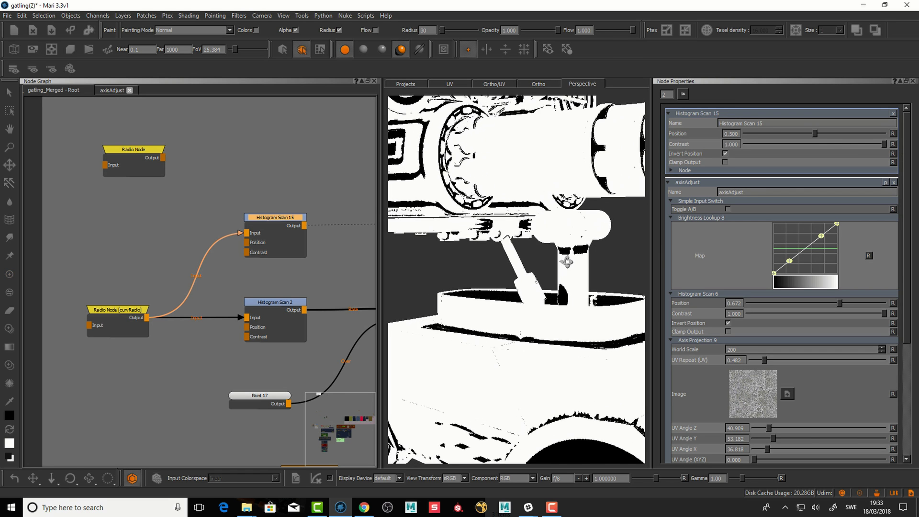
left_click_drag(814, 133, 772, 140)
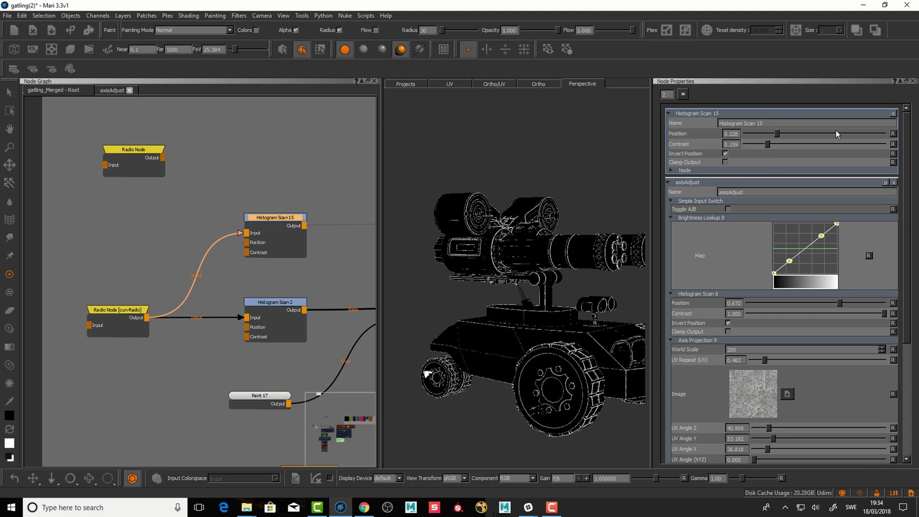
left_click_drag(837, 133, 792, 135)
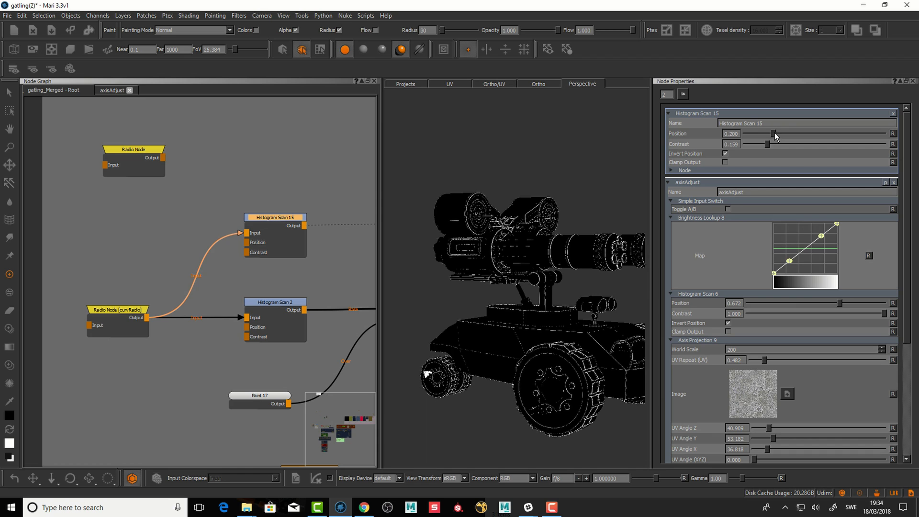
scroll(526, 269, "up", 5)
scroll(526, 269, "up", 5)
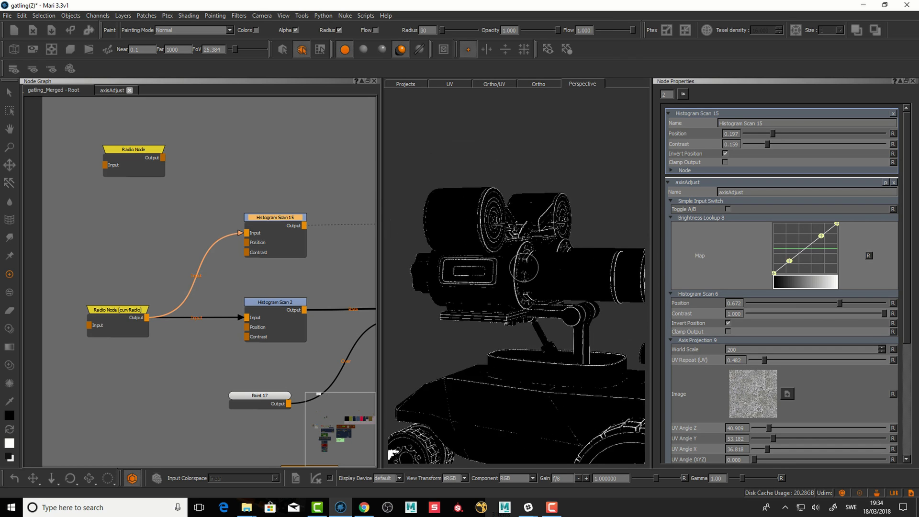
scroll(545, 299, "up", 2)
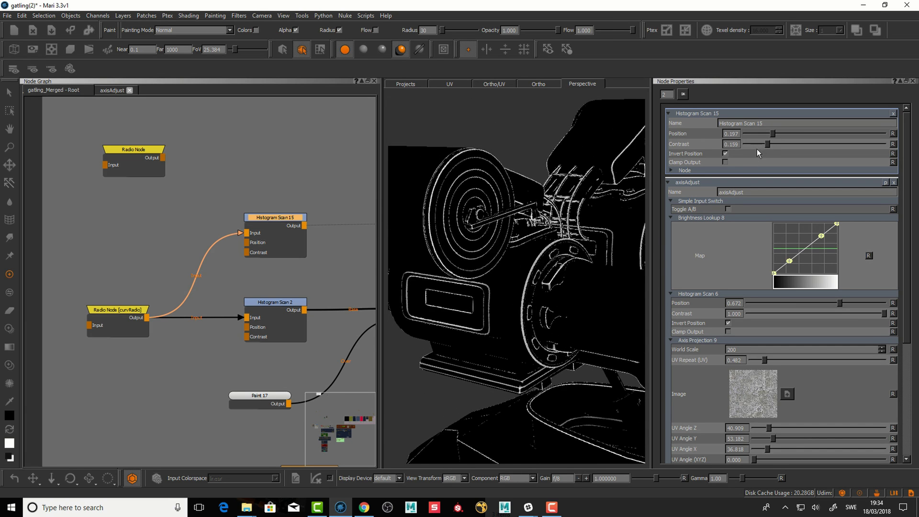
left_click_drag(772, 133, 779, 133)
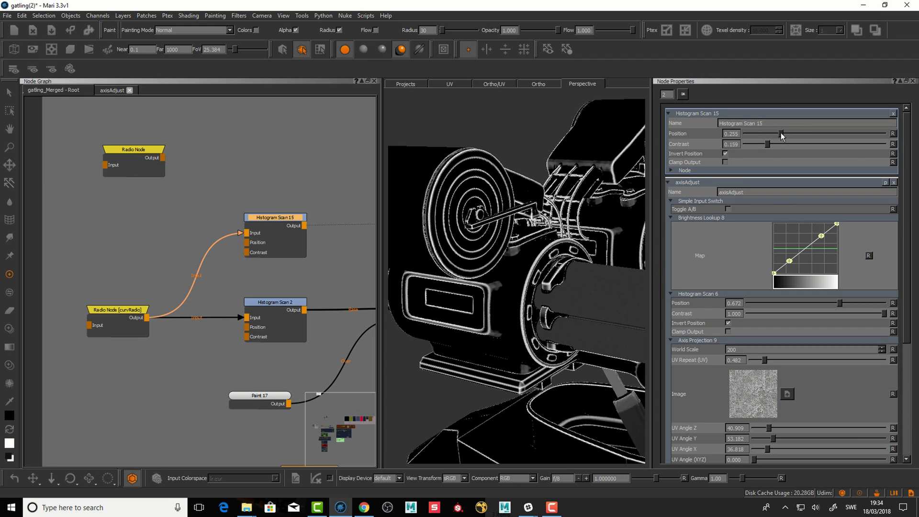
mouse_move(536, 278)
left_mouse_down("alt")
mouse_move(570, 280)
mouse_move(518, 314)
mouse_move(533, 346)
left_mouse_up("alt")
scroll(558, 262, "down", 5)
middle_click_drag(533, 346, 425, 305)
middle_click_drag(272, 194, 285, 202)
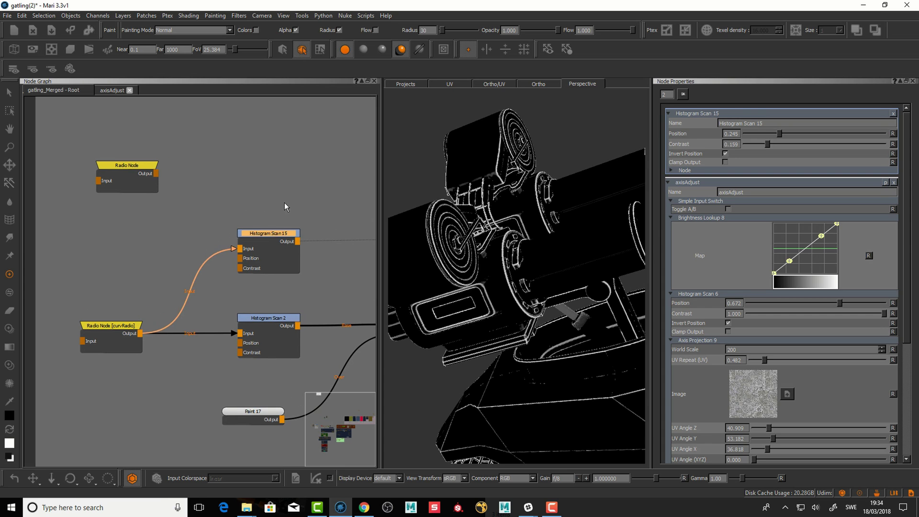
key("Tab")
type("Histogram Scan")
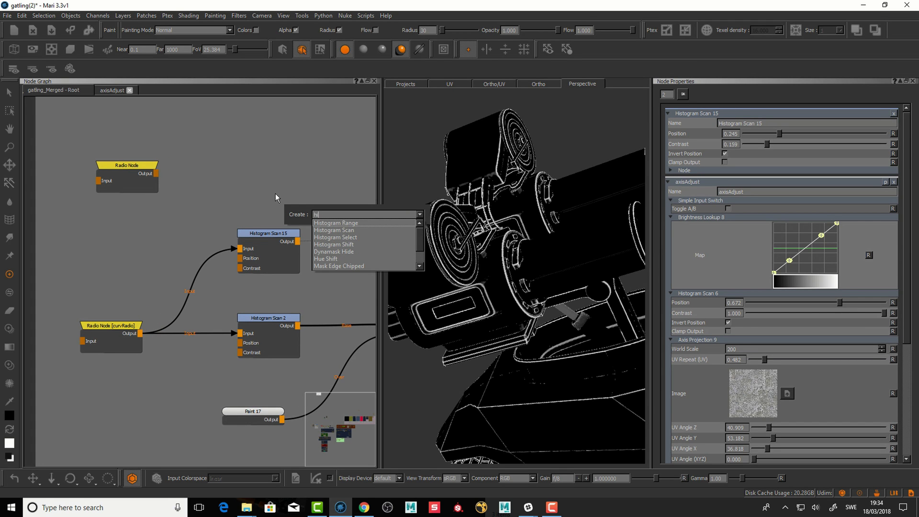
key("Down")
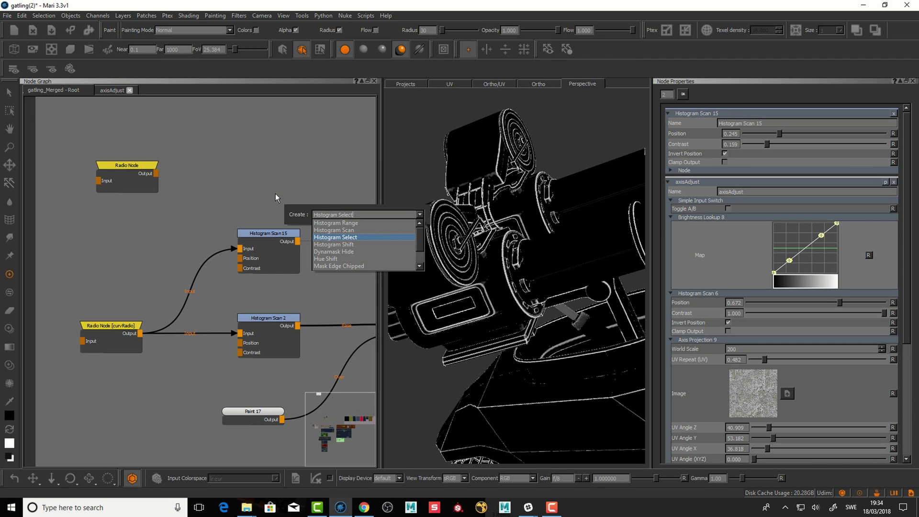
key("Escape")
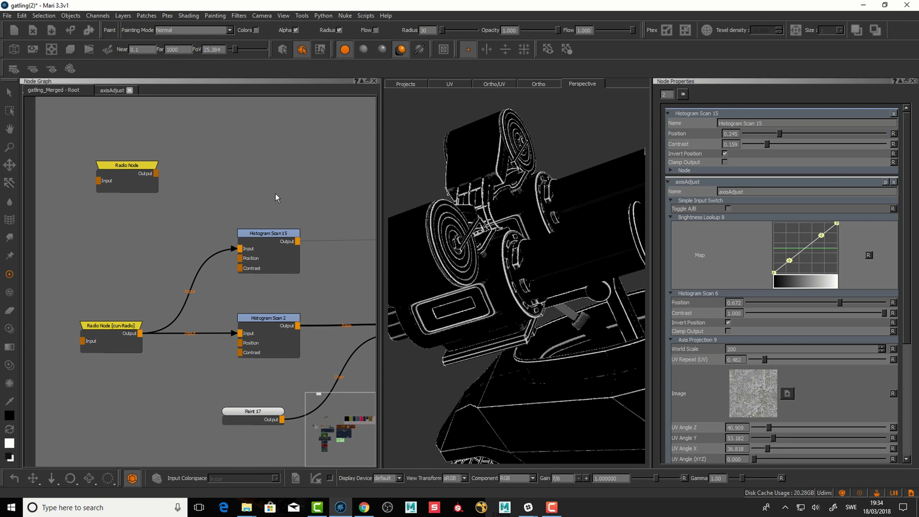
Display the output of Merge 58 on the model and inspect the combined edge mask up close.
middle_click_drag(259, 288, 178, 252)
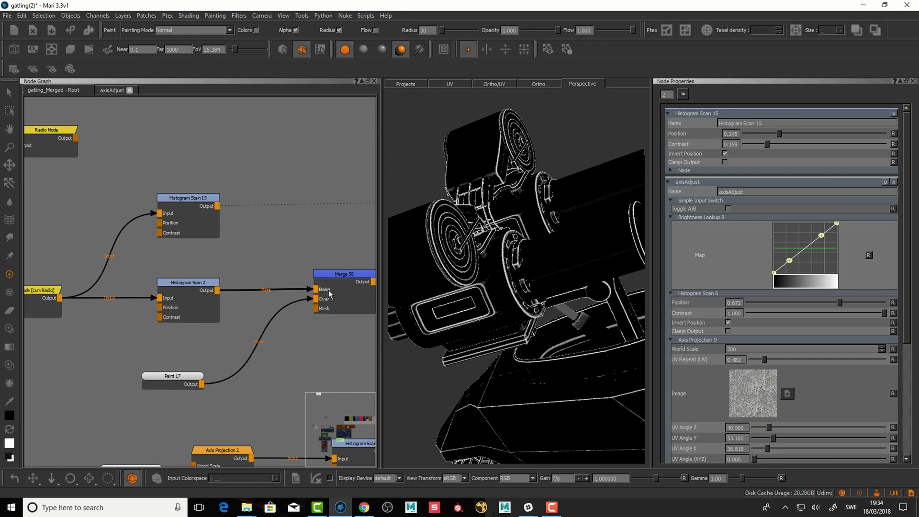
left_click(340, 279)
key("v")
left_click_drag(544, 287, 550, 287, "alt")
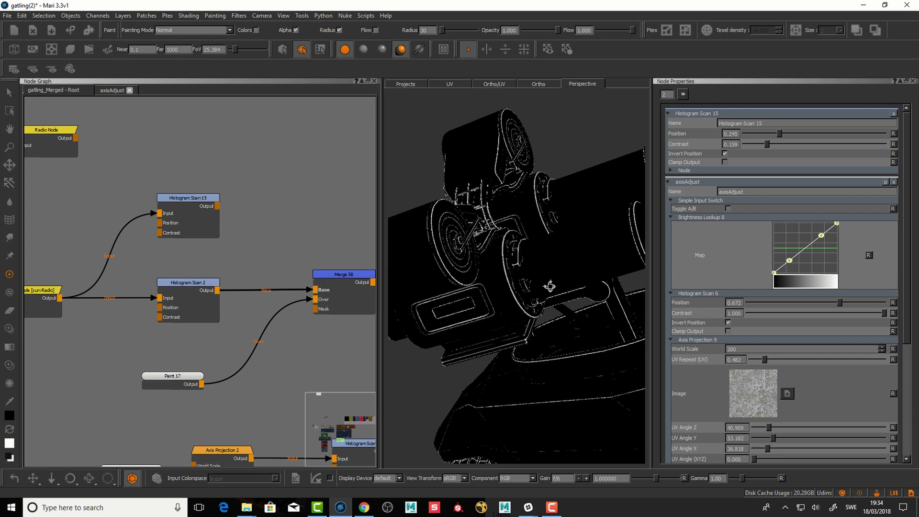
middle_click_drag(550, 286, 301, 288)
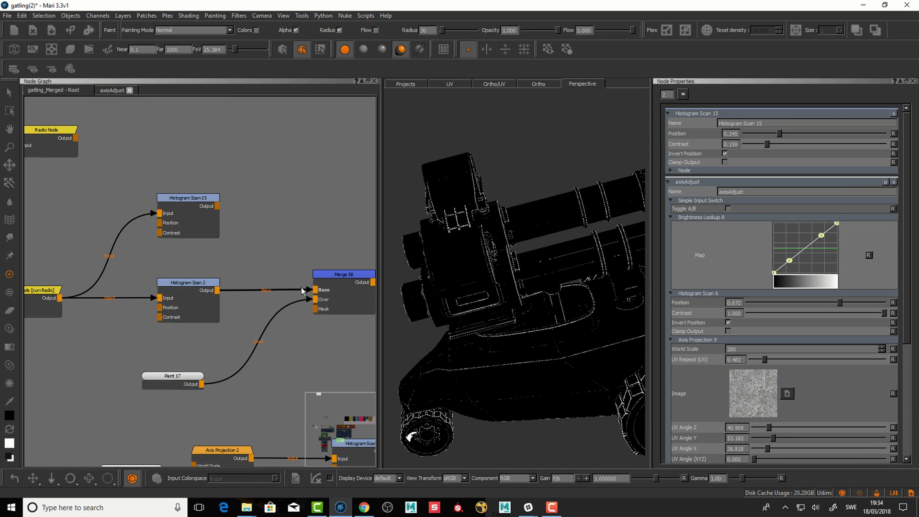
left_click(331, 274)
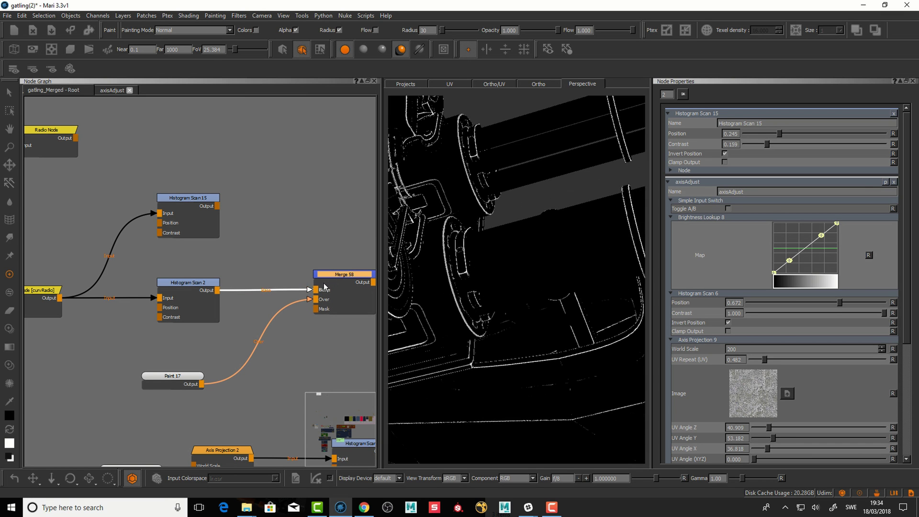
Display Paint 17's output on the model in the orthographic view.
left_click(177, 377)
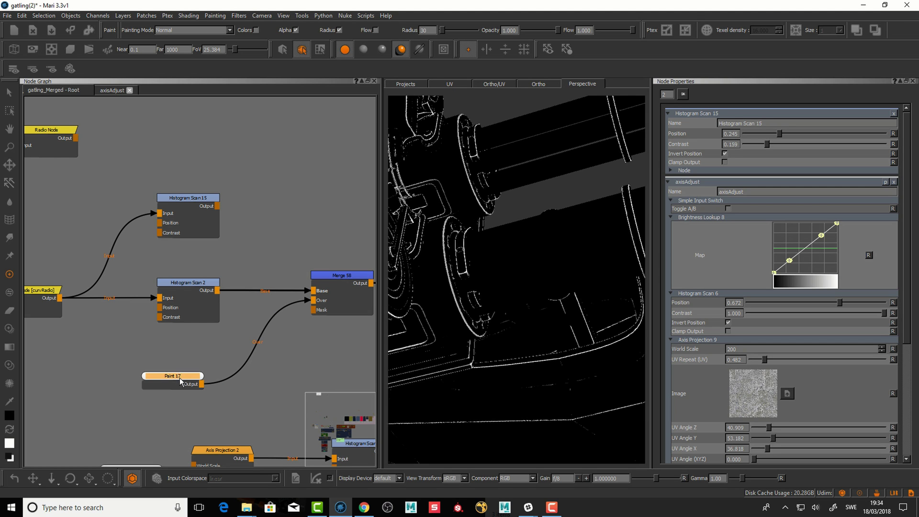
mouse_move(468, 210)
right_mouse_down("alt")
mouse_move(451, 274)
mouse_move(483, 297)
mouse_move(568, 238)
mouse_move(541, 192)
right_mouse_up("alt")
left_click(543, 87)
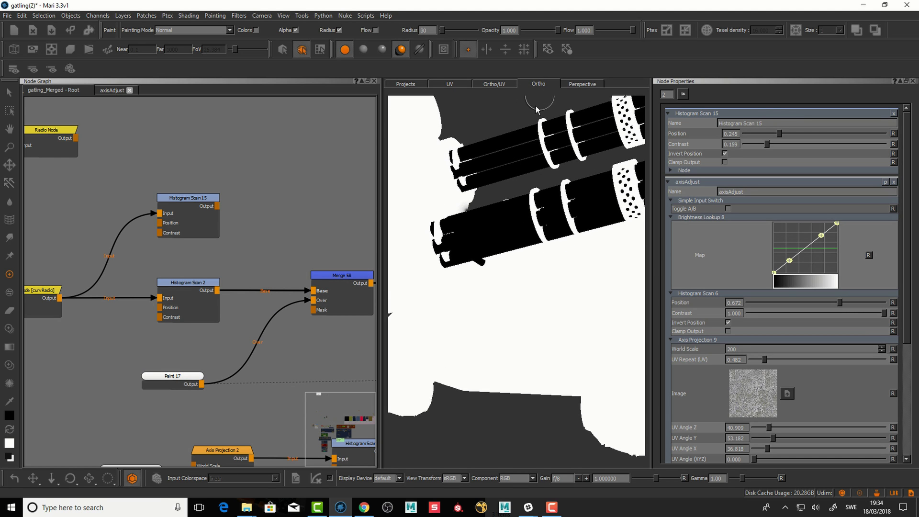
Open Merge 58's properties and examine its output on the model around the gun barrels.
left_click_drag(343, 275, 341, 277)
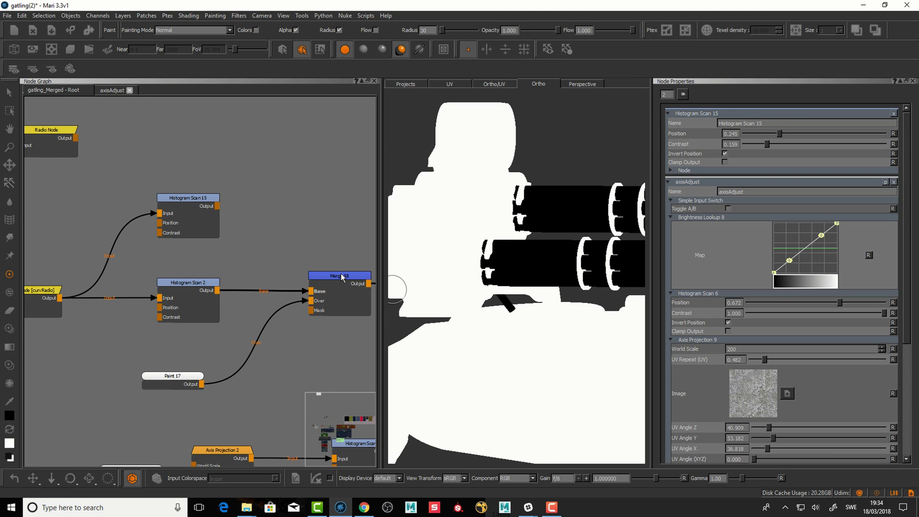
double_click(341, 277)
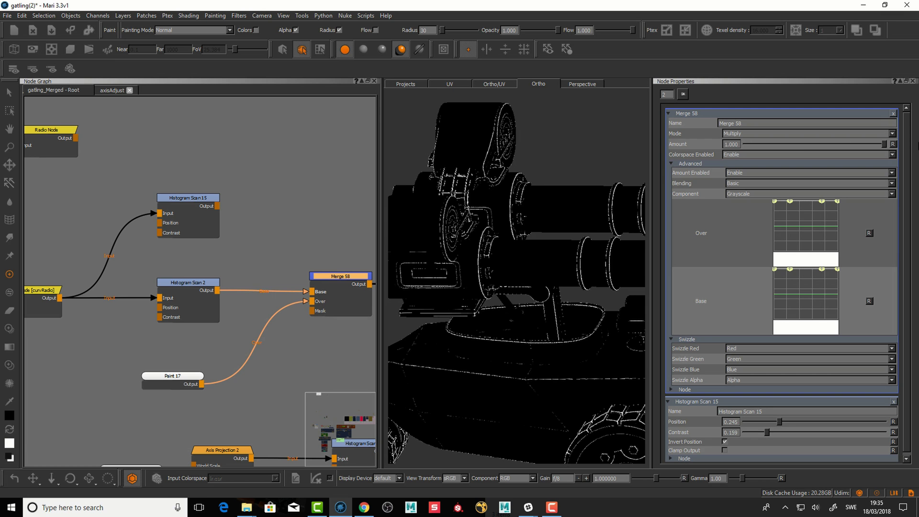
middle_click_drag(605, 232, 550, 235, "alt")
right_click_drag(550, 234, 637, 296, "alt")
left_click_drag(638, 296, 575, 306, "alt")
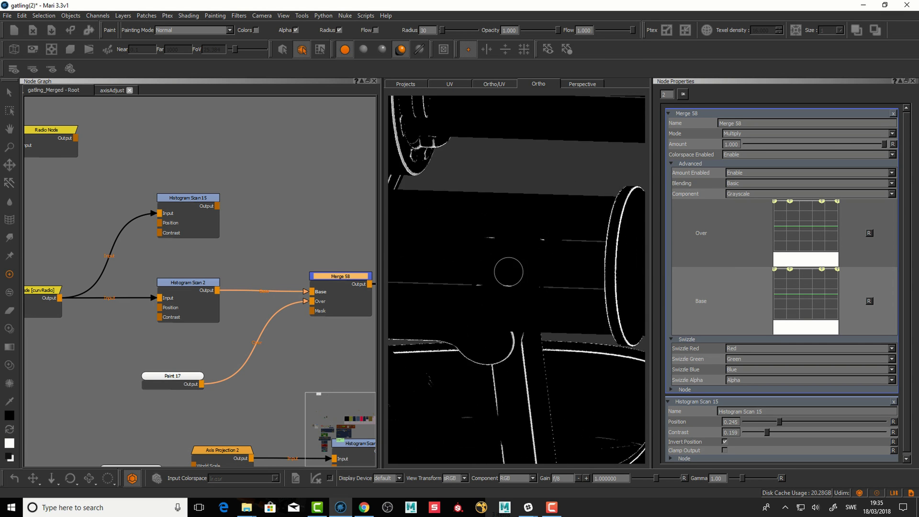
right_click_drag(575, 306, 476, 304, "alt")
left_click_drag(476, 304, 463, 302, "alt")
Examine how Brightness Lookup 8 and Paint 18 feed into Merge 59.
mouse_move(342, 313)
middle_mouse_down()
mouse_move(128, 311)
mouse_move(213, 317)
middle_mouse_up()
left_click_drag(141, 346, 145, 344)
left_click_drag(311, 267, 310, 272)
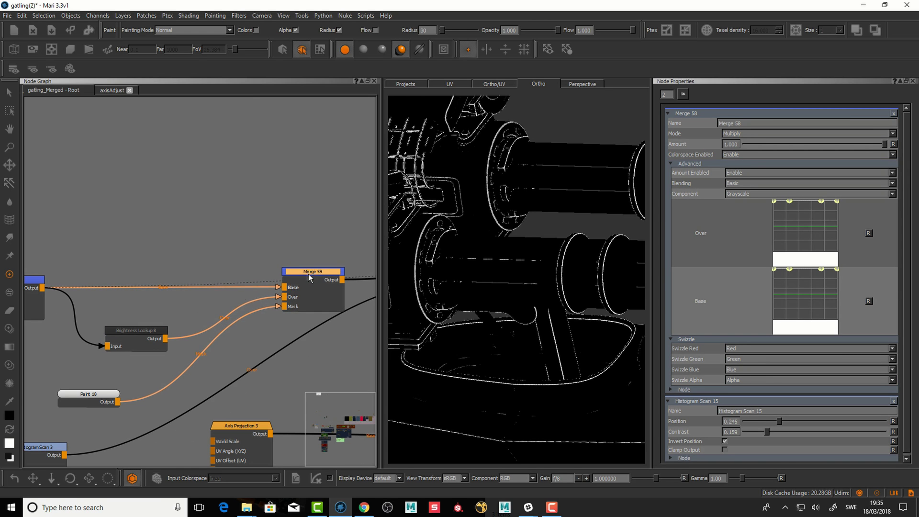
left_click_drag(151, 331, 146, 324)
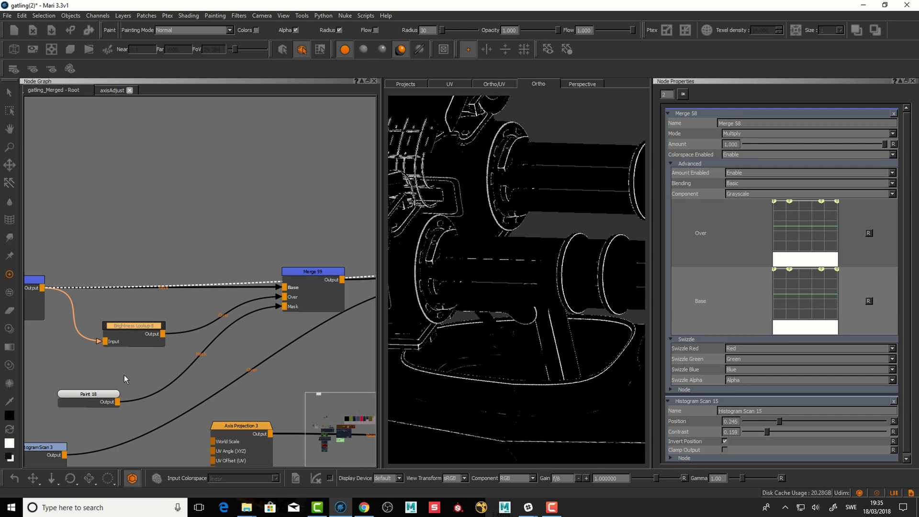
left_click(303, 285)
left_click_drag(316, 275, 312, 274)
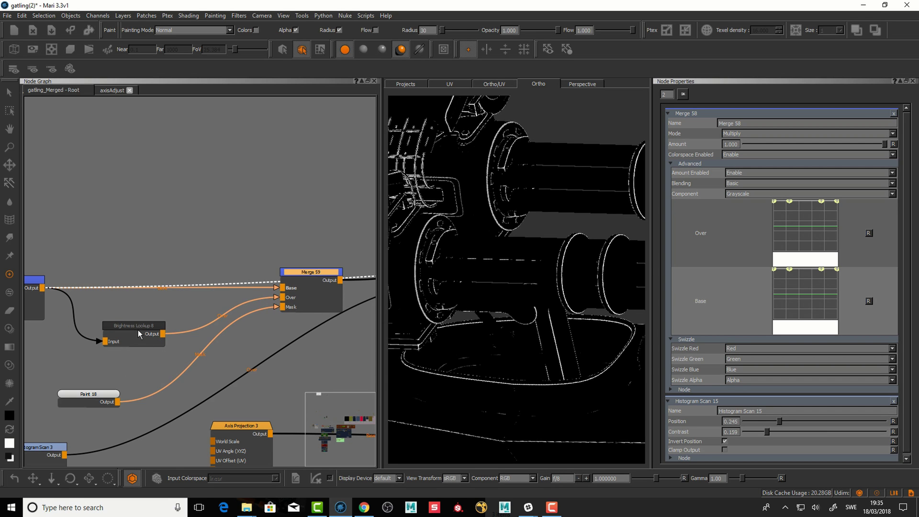
left_click_drag(138, 329, 139, 330)
left_click_drag(307, 273, 309, 272)
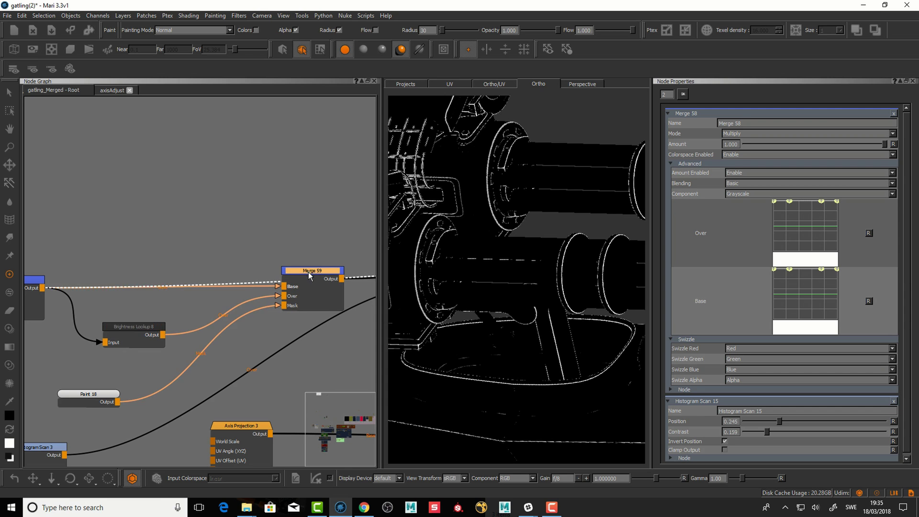
Enable Brightness Lookup 8, open its properties and view Merge 59's output on the model.
left_click(149, 328)
left_click_drag(144, 328, 150, 331)
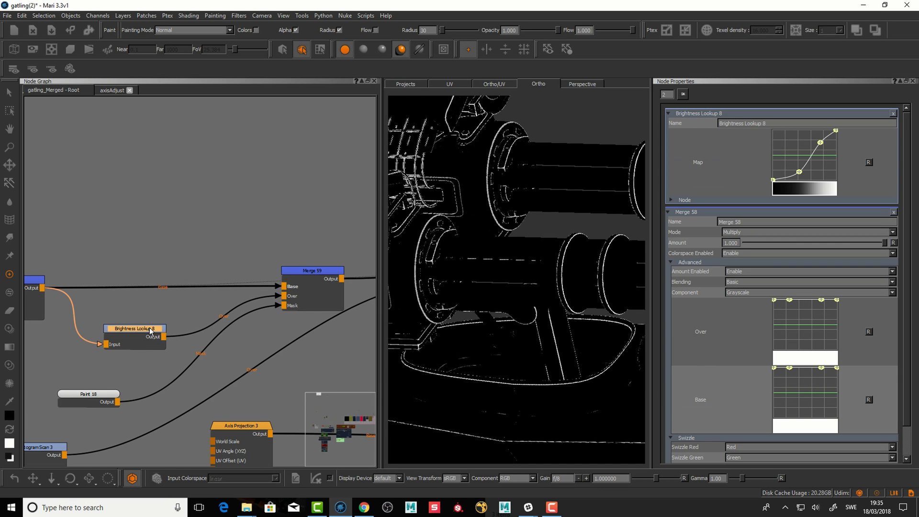
left_click(300, 271)
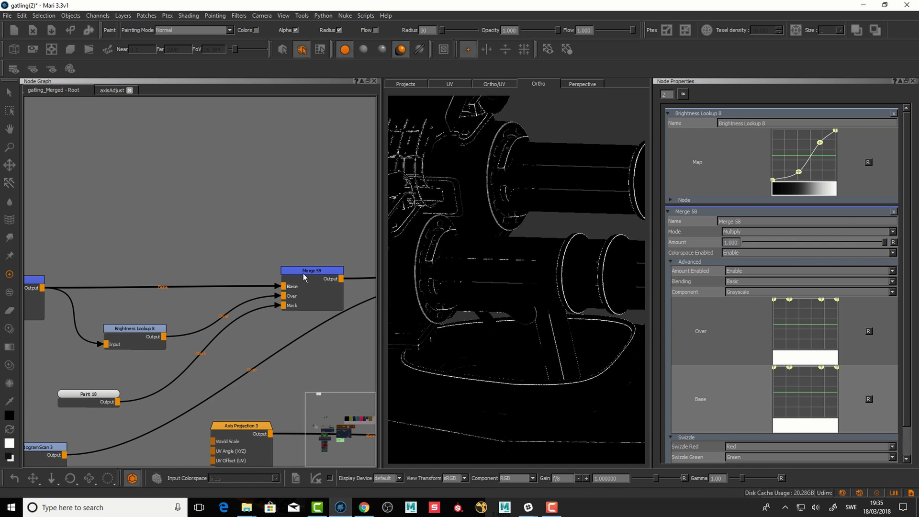
middle_click_drag(460, 264, 525, 263)
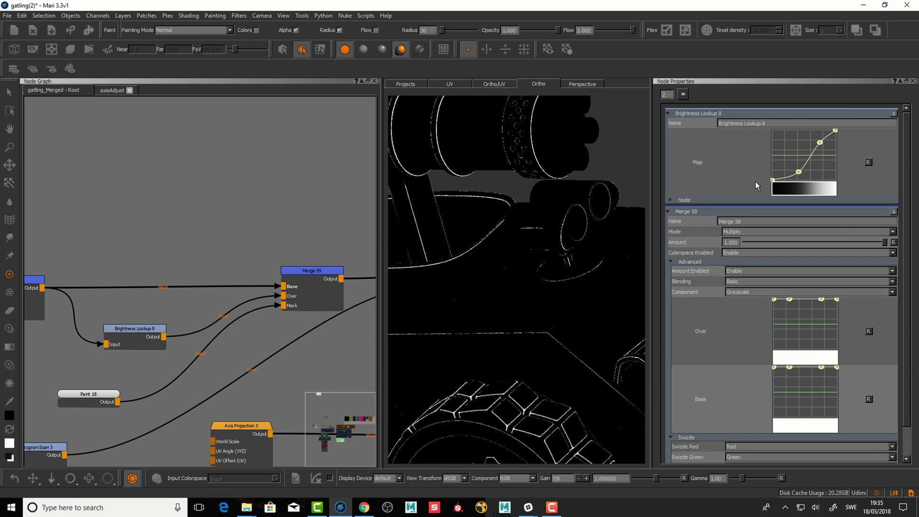
Open Merge 59's properties and set its Amount to 0.979 while viewing the headlight area.
left_click(325, 271)
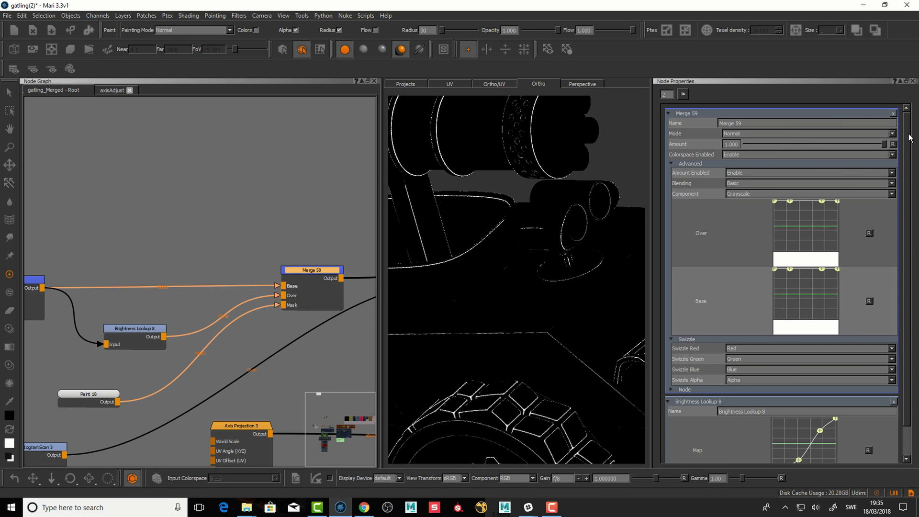
middle_click_drag(584, 227, 562, 235, "alt")
right_click_drag(561, 235, 594, 231, "alt")
middle_click_drag(594, 230, 545, 299, "alt")
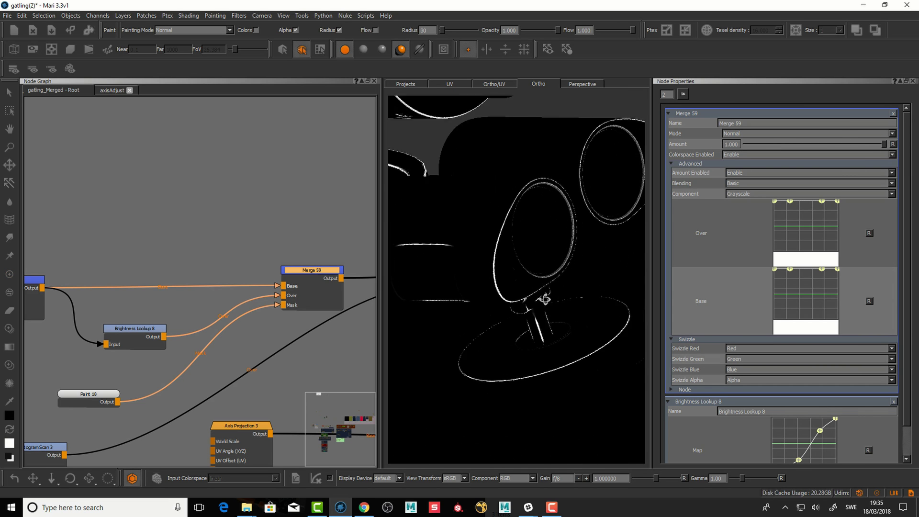
left_click_drag(545, 299, 552, 297, "alt")
left_click_drag(875, 147, 881, 144)
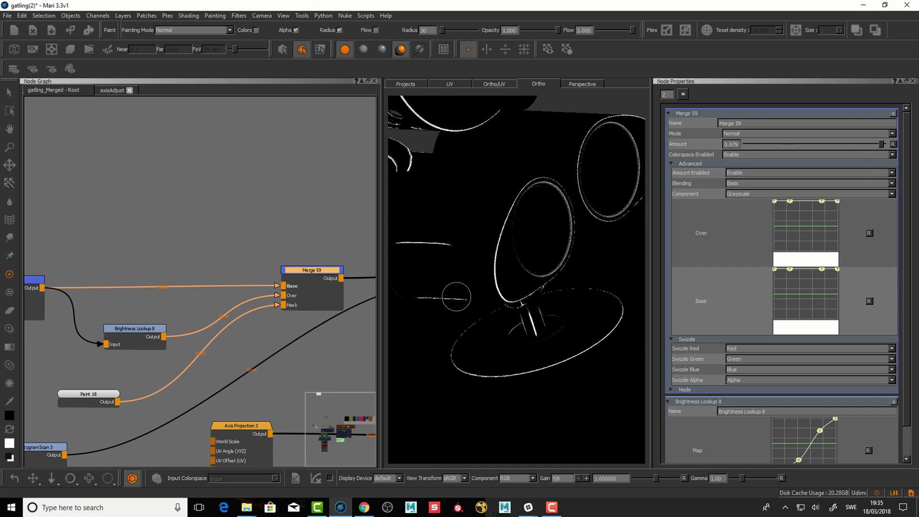
Raise the lower part of Brightness Lookup 8's curve steeply and toggle the node to compare the effect on the edges.
left_click(139, 330)
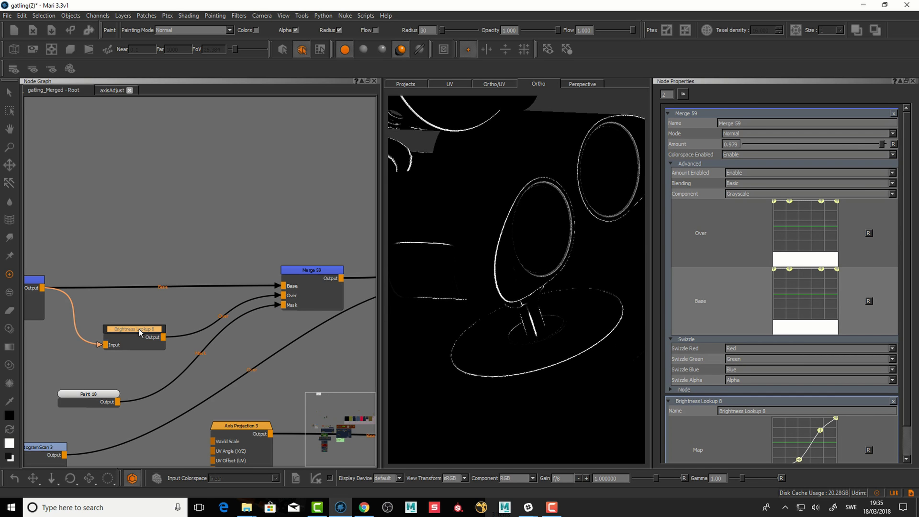
left_click(140, 329)
key("d")
left_click(134, 337)
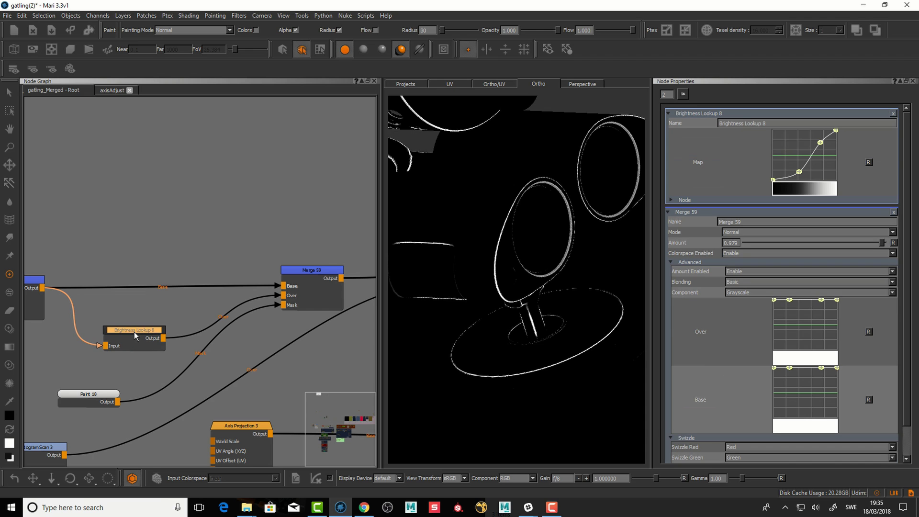
left_click_drag(773, 179, 779, 147)
left_click_drag(537, 267, 484, 276, "alt")
right_click_drag(484, 276, 421, 278, "alt")
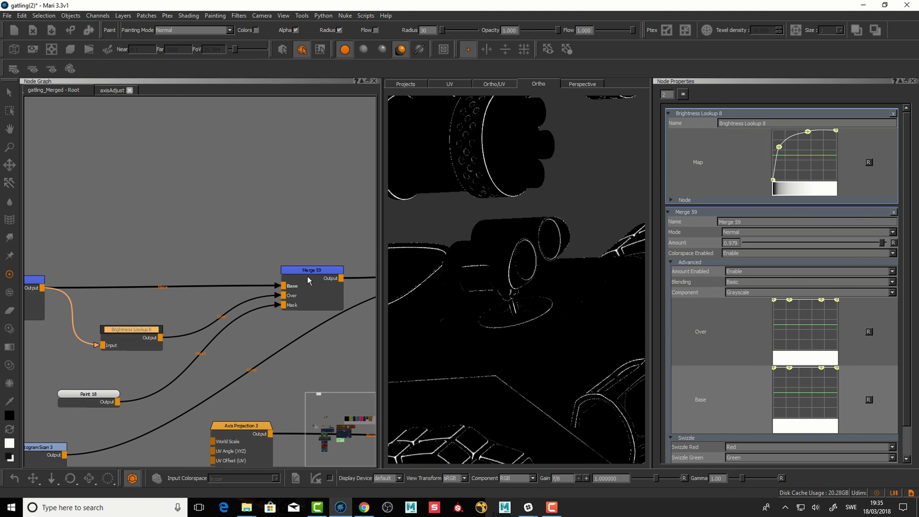
key("d")
left_click_drag(308, 276, 303, 277)
Delete the Paint 18, Brightness Lookup 8 and Merge 59 nodes from the graph.
left_click_drag(93, 400, 96, 400)
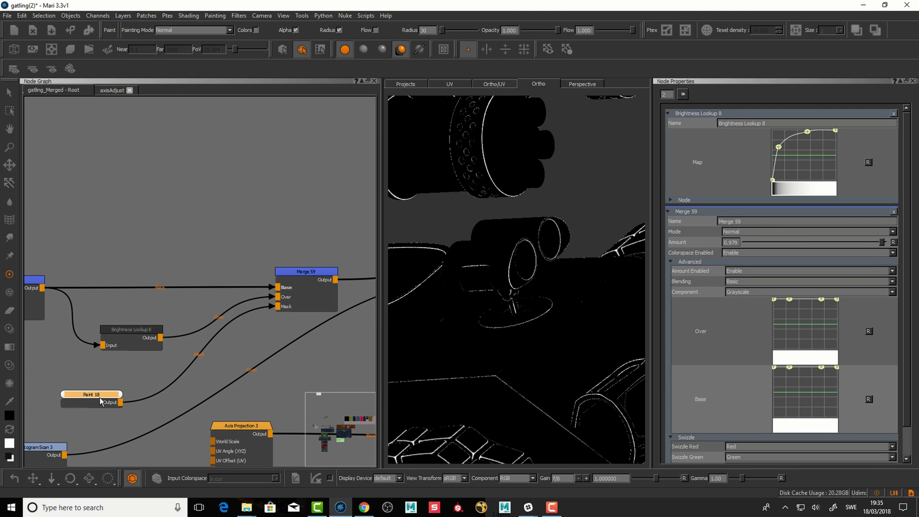
key("Delete")
left_click(137, 332)
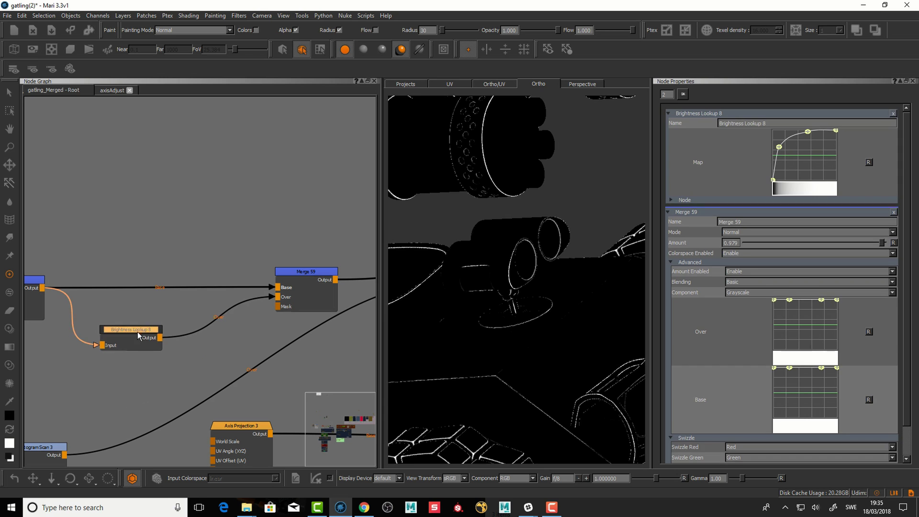
key("Delete")
left_click(297, 273)
key("Delete")
Reposition the Merge 10 node slightly and inspect the edge mask around the headlights and wheel.
middle_click_drag(351, 269, 229, 299)
left_click_drag(344, 291, 315, 304)
left_click(341, 263)
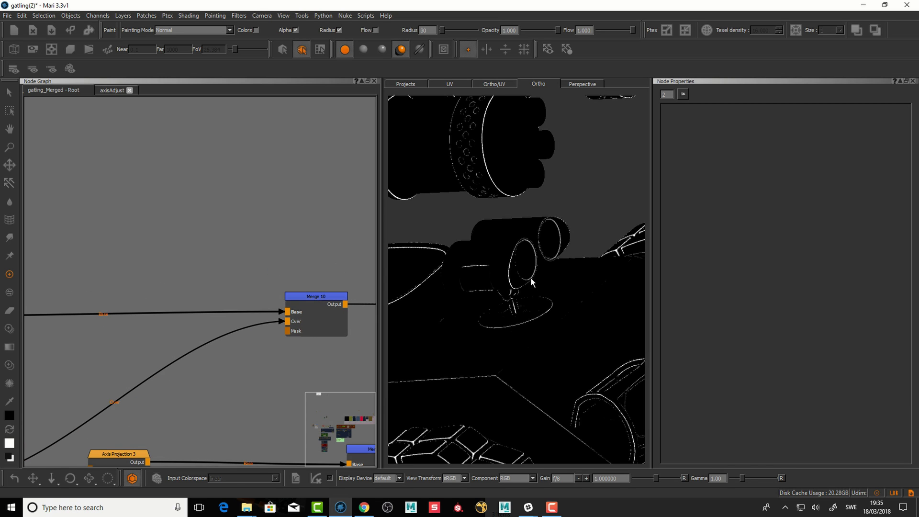
left_click_drag(524, 299, 504, 296, "alt")
middle_click_drag(504, 296, 533, 275, "alt")
left_click_drag(533, 275, 490, 271, "alt")
left_click_drag(320, 297, 320, 300)
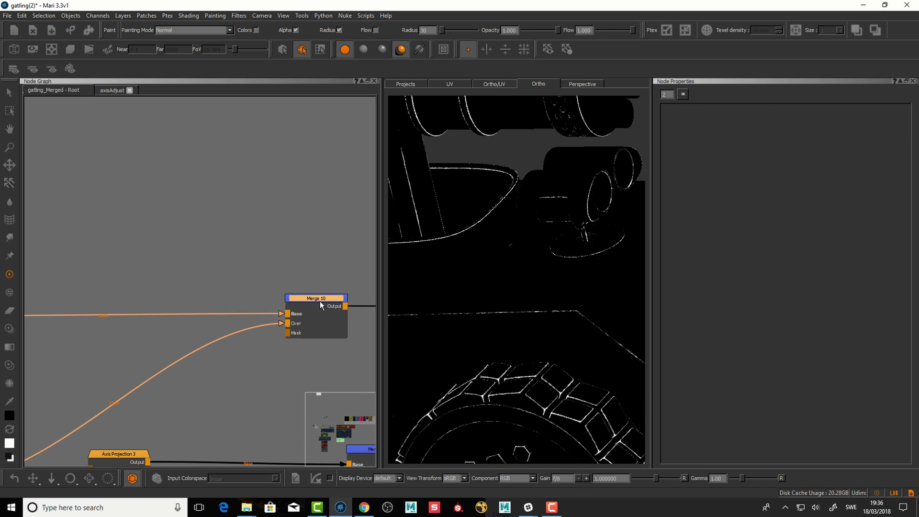
Display the output of Axis Projection 2 on the model to examine its projected grunge texture.
middle_click_drag(245, 270, 344, 151, "alt")
right_click_drag(270, 260, 214, 276, "alt")
middle_click_drag(214, 276, 410, 219, "alt")
middle_click_drag(248, 302, 302, 309, "alt")
scroll(251, 286, "up", 3)
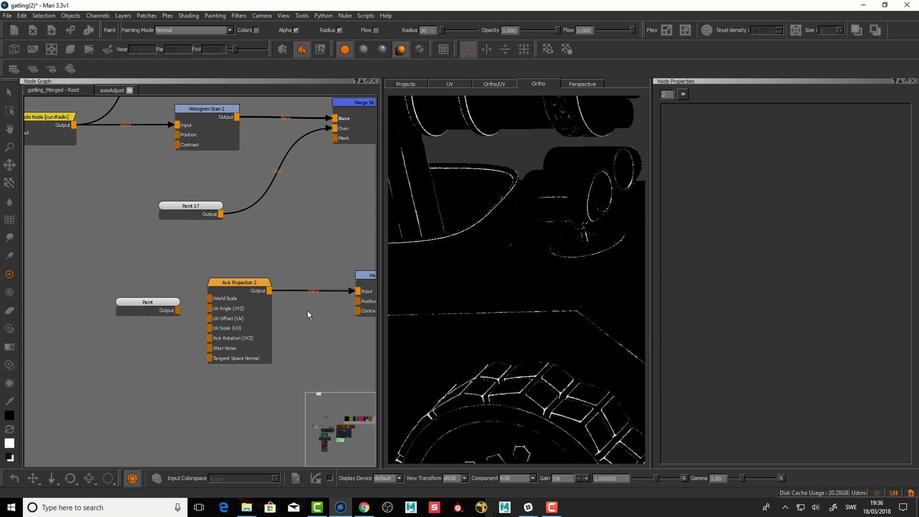
mouse_move(319, 347)
middle_mouse_down()
mouse_move(264, 343)
mouse_move(248, 366)
mouse_move(255, 368)
mouse_move(254, 340)
mouse_move(242, 326)
middle_mouse_up()
scroll(255, 322, "up", 1)
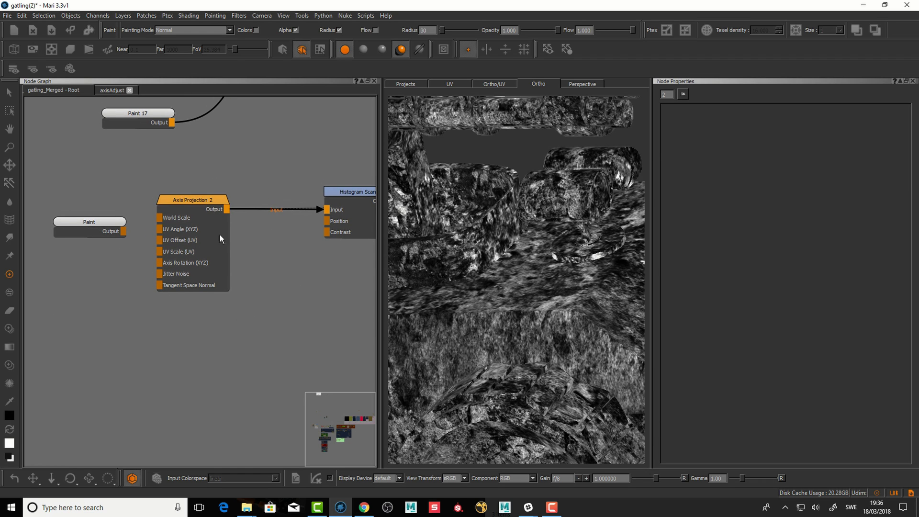
left_click_drag(207, 200, 209, 202)
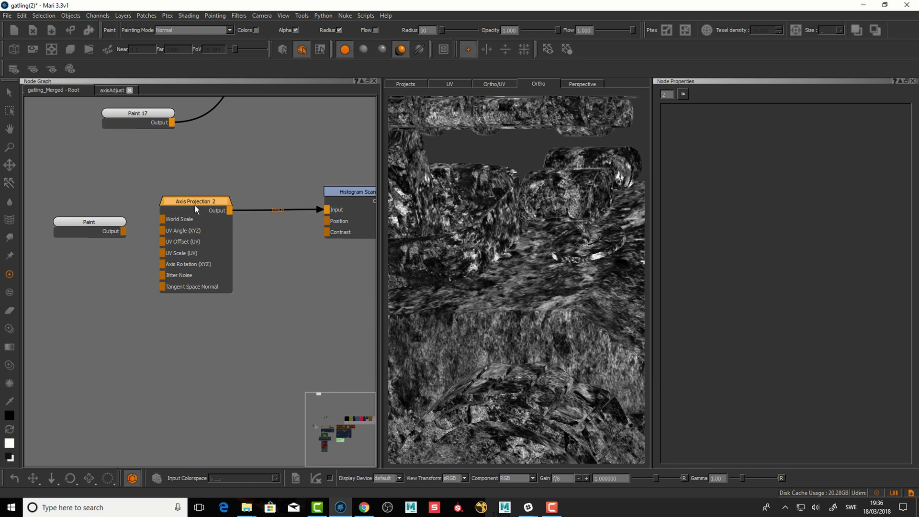
left_click_drag(195, 205, 192, 206)
middle_click_drag(201, 345, 210, 346)
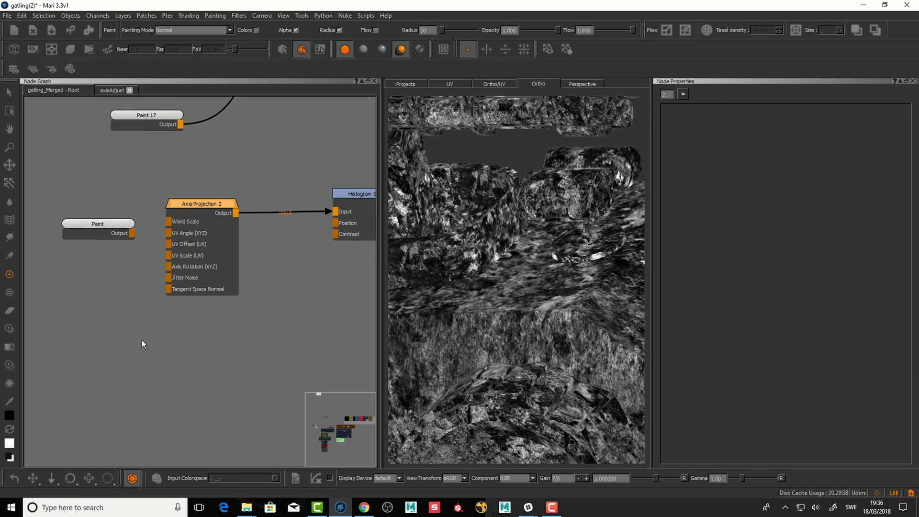
middle_click_drag(141, 340, 149, 351)
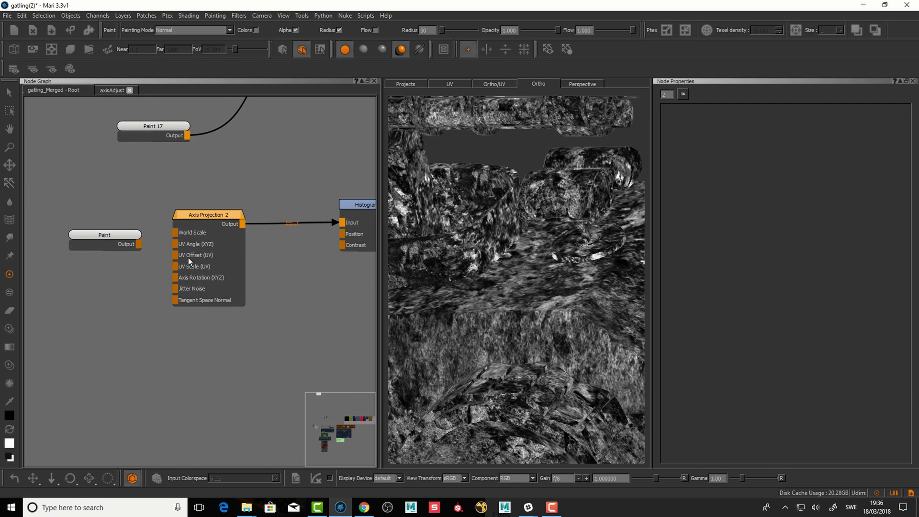
Try out a Float node below the Paint node beside Axis Projection 2, and delete it.
key("Tab")
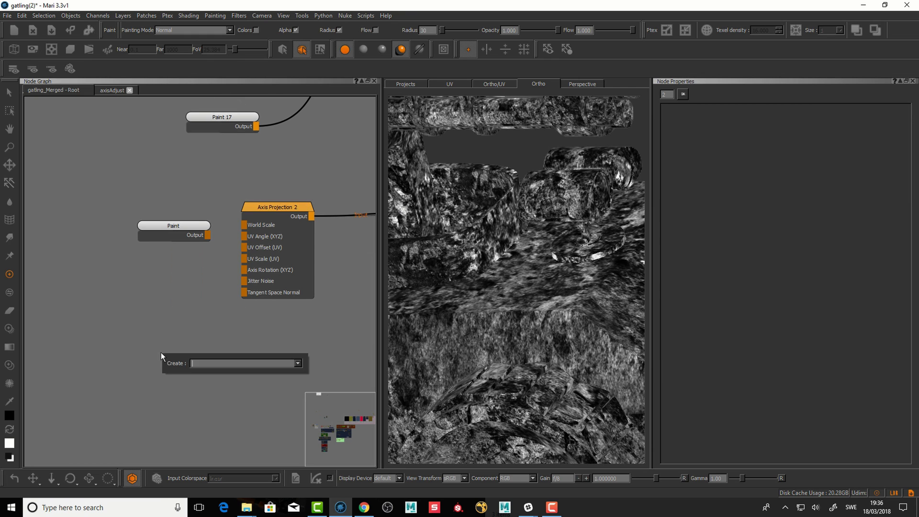
type("float")
key("Return")
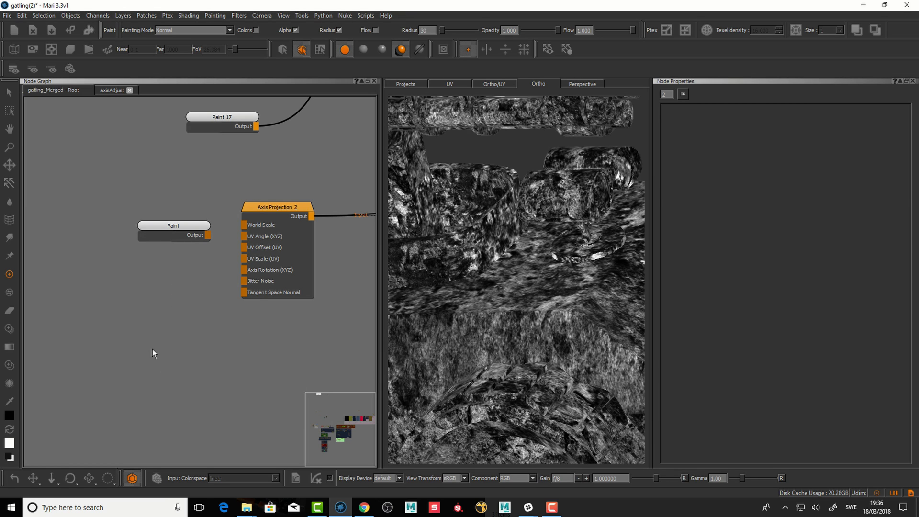
left_click(206, 357)
left_click_drag(210, 361, 197, 315)
left_click_drag(137, 354, 131, 352)
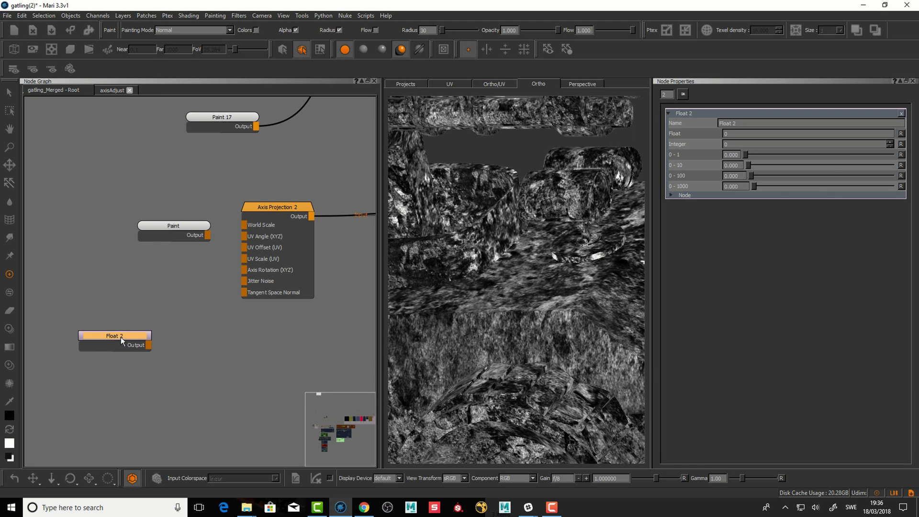
left_click_drag(121, 337, 125, 288)
key("Delete")
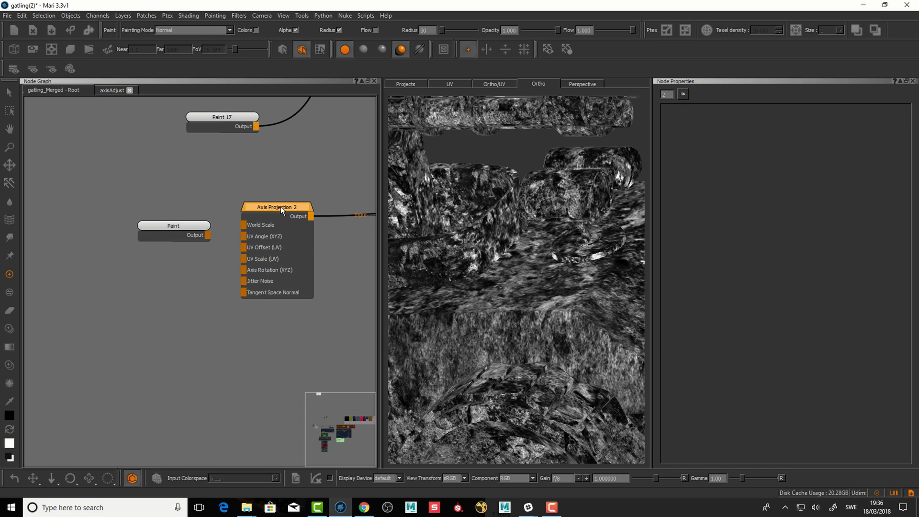
Create a Triplanar Projection node below Axis Projection 2 and open its properties.
left_click(280, 206)
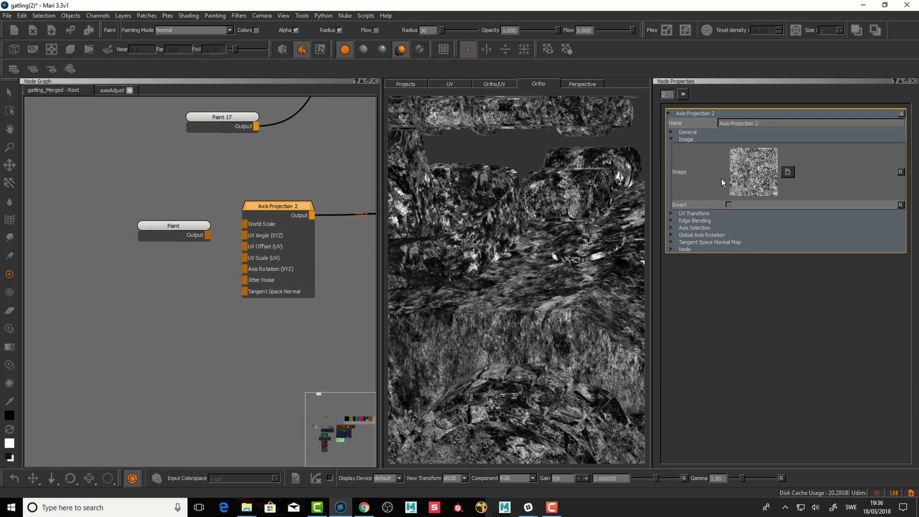
key("Tab")
type("tr")
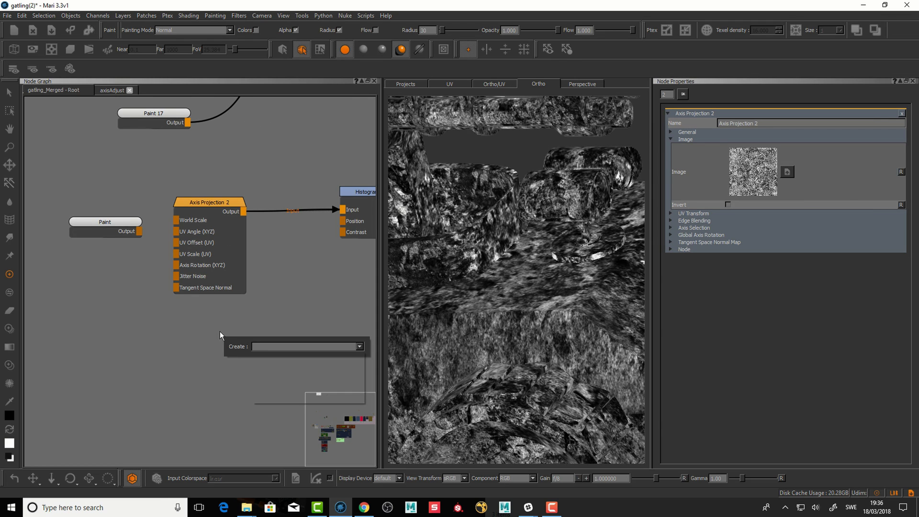
key("Down")
key("Return")
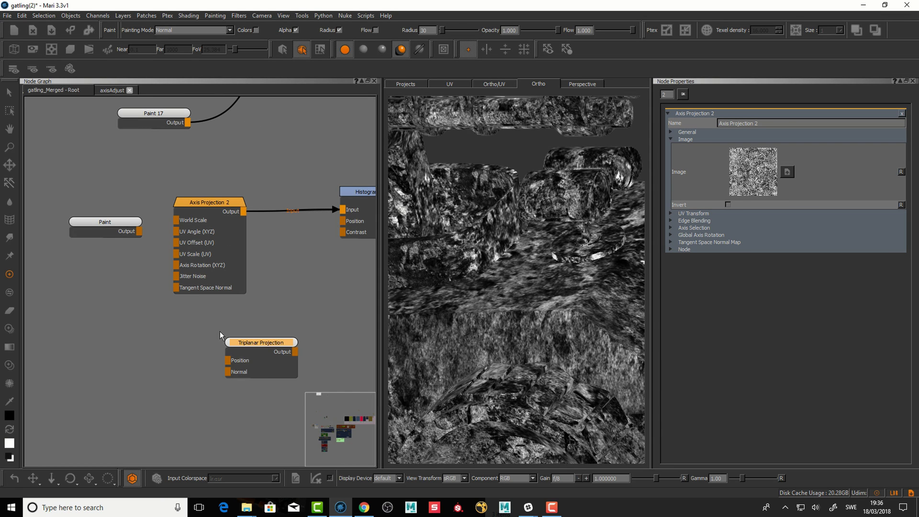
left_click(256, 343)
left_click_drag(247, 343, 236, 344)
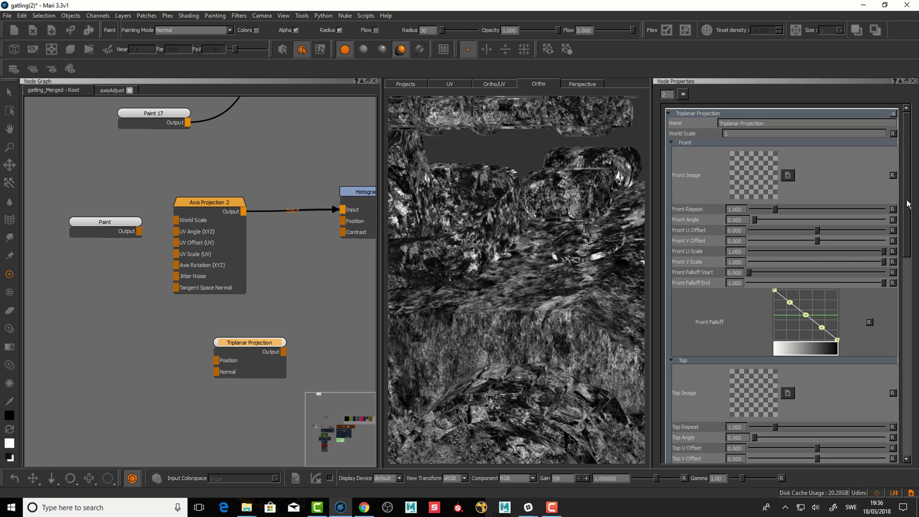
Copy the grunge image from Axis Projection 2 into the Front, Top and Right image slots of the Triplanar Projection.
left_click_drag(908, 203, 916, 410)
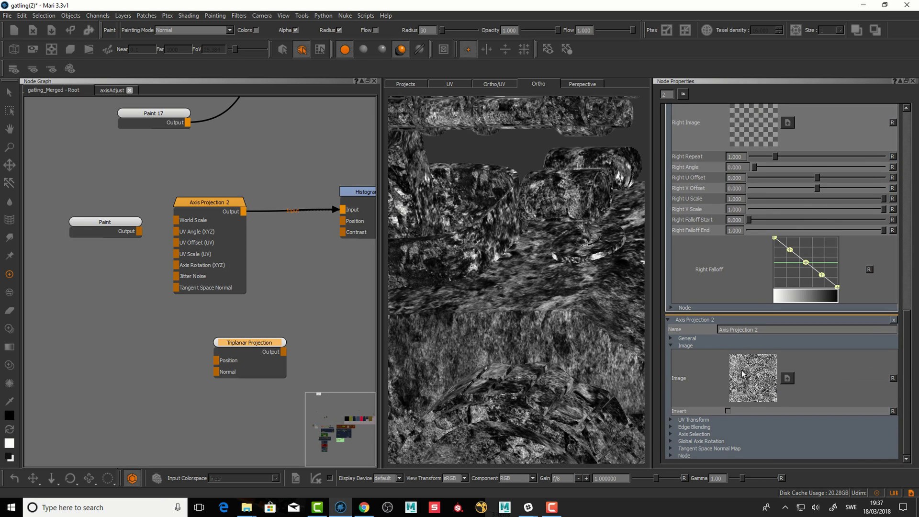
left_click_drag(742, 373, 764, 154)
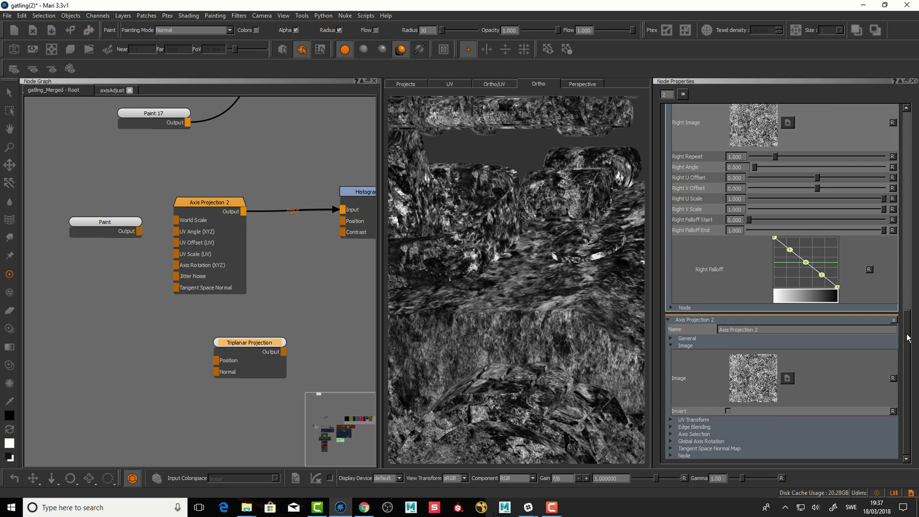
scroll(907, 338, "up", 5)
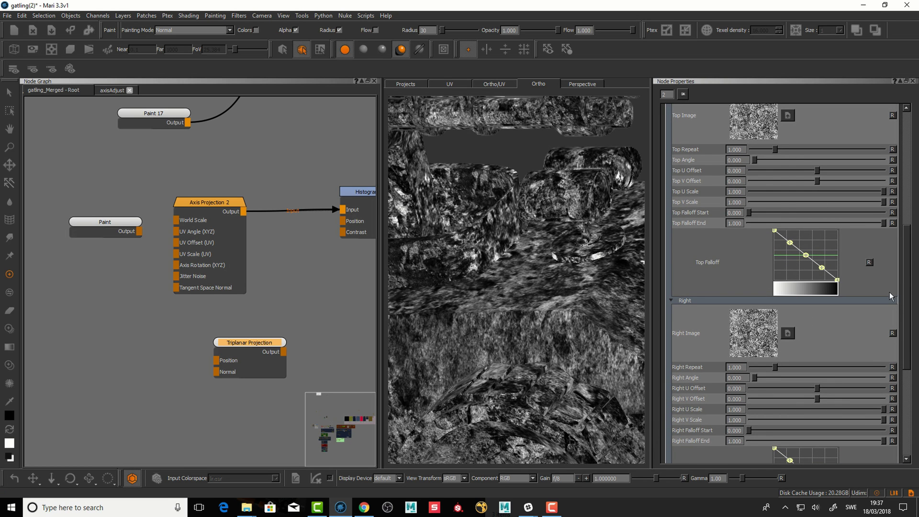
scroll(907, 314, "up", 4)
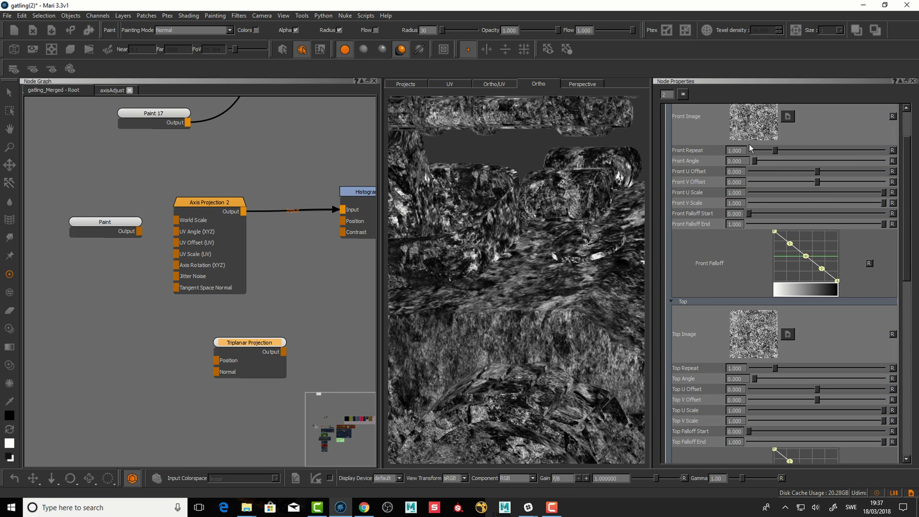
Display the Triplanar Projection's output on the model and set its World Scale to 100.
left_click_drag(258, 345, 251, 344)
key("1")
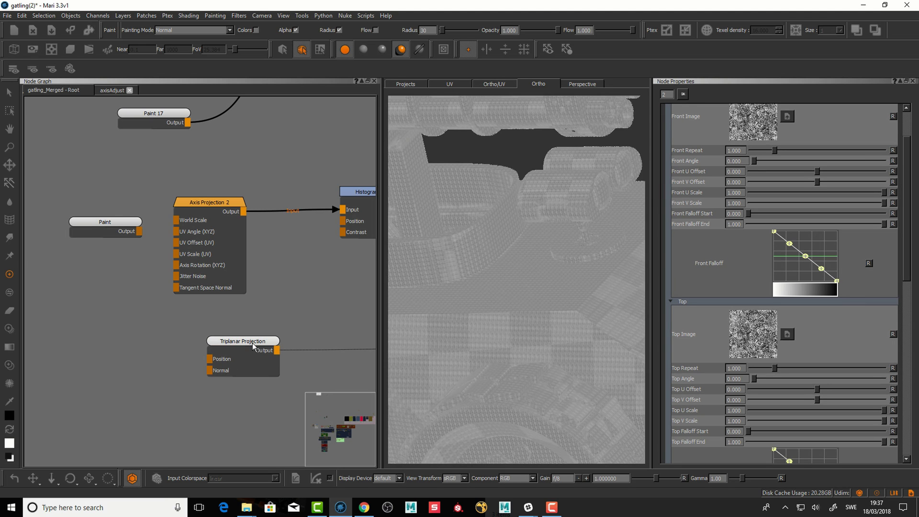
scroll(905, 153, "up", 3)
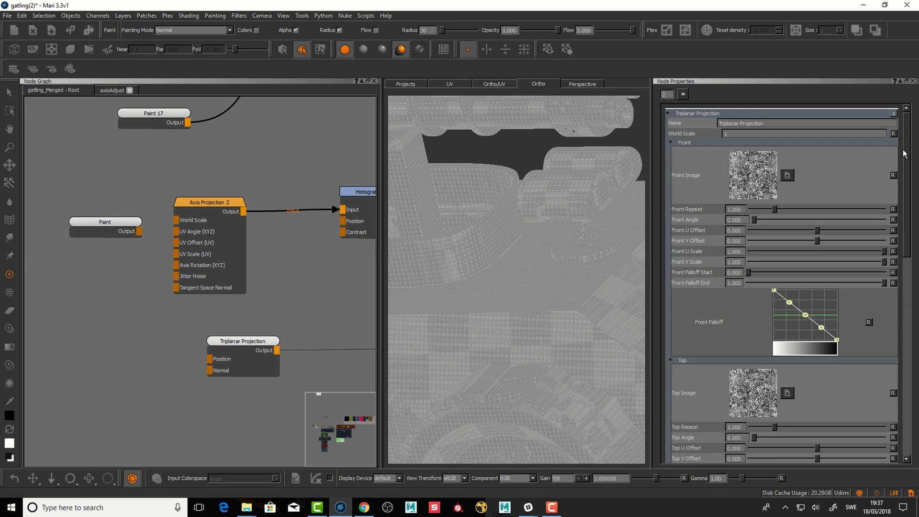
type("00")
key("Return")
Check the General settings of Axis Projection 2 and examine the triplanar grunge across the vehicle body and wheel.
left_click(212, 207)
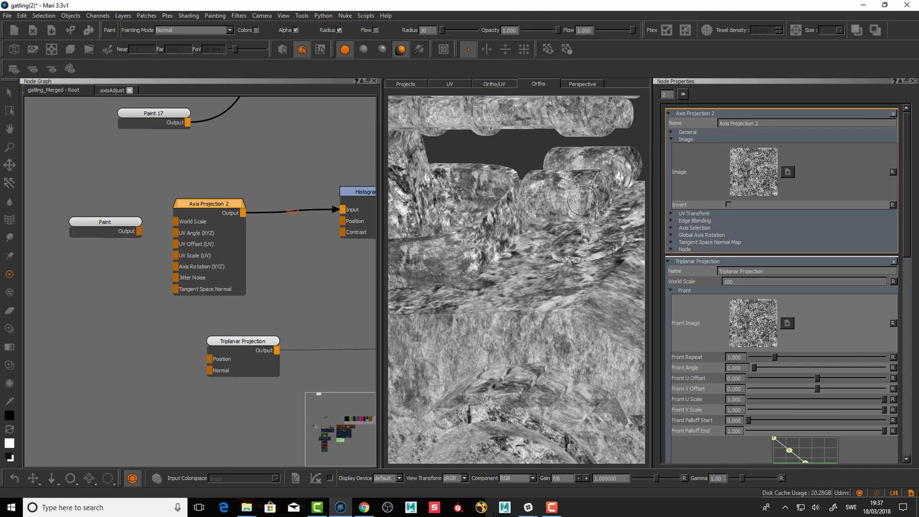
left_click(671, 131)
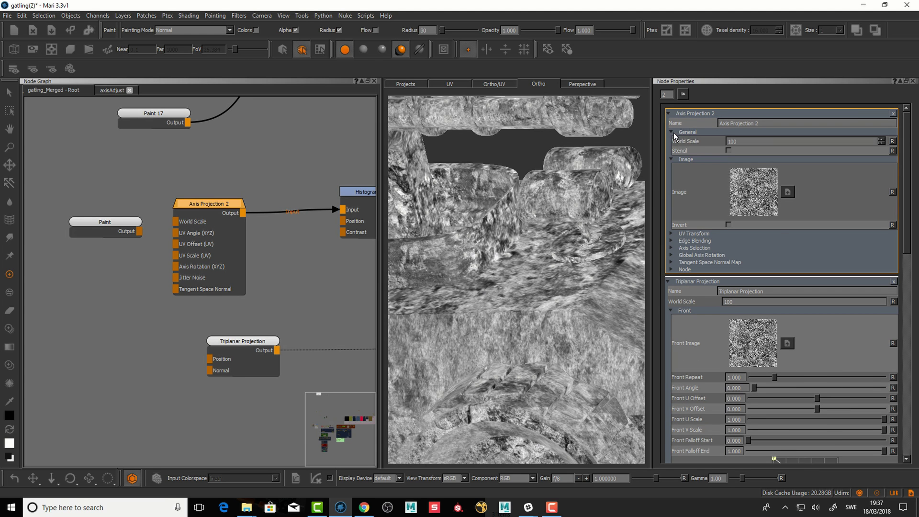
left_click(672, 132)
right_click_drag(541, 268, 528, 289, "alt")
left_click_drag(528, 289, 478, 312, "alt")
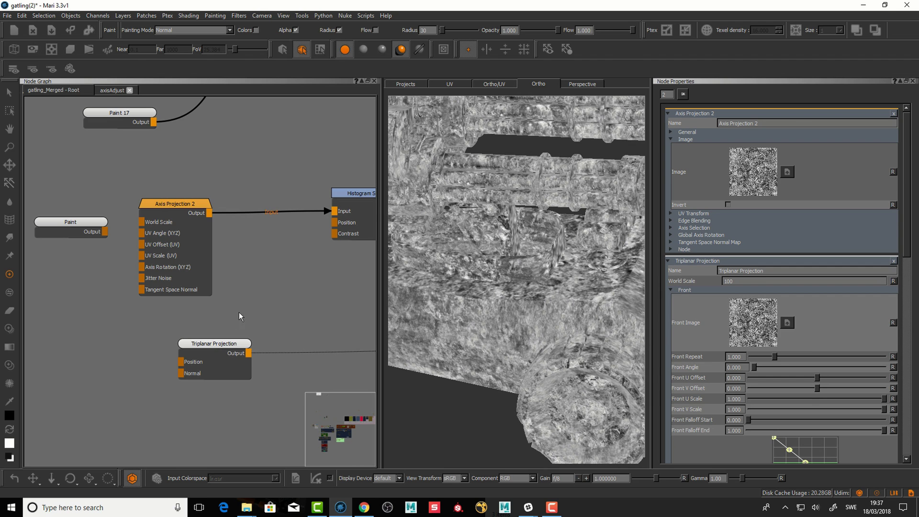
Compare the Triplanar Projection with Axis Projection 2, and delete the Triplanar Projection node.
left_click_drag(226, 342, 223, 339)
left_click_drag(189, 203, 188, 201)
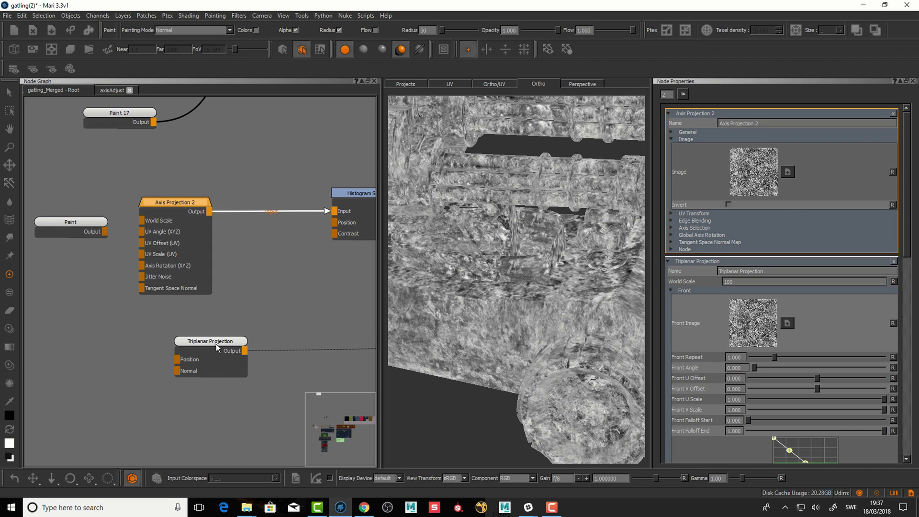
left_click_drag(217, 344, 211, 350)
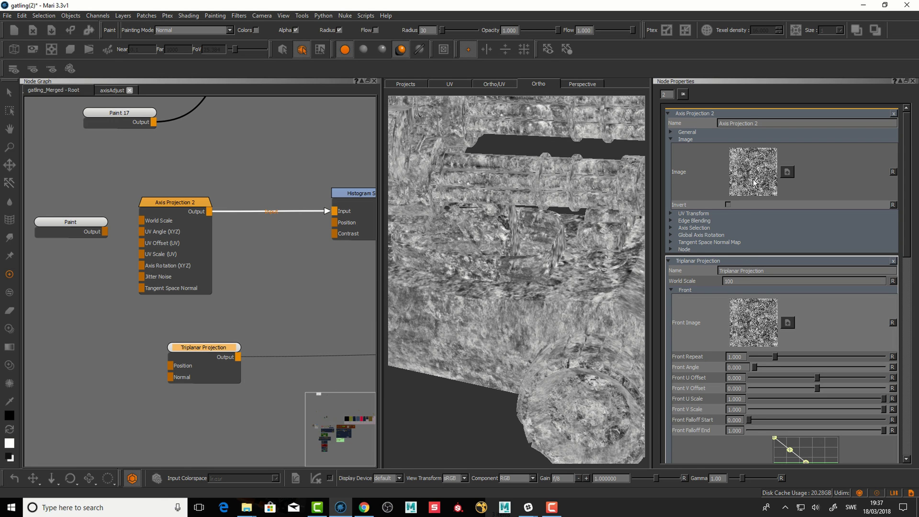
left_click_drag(217, 346, 217, 349)
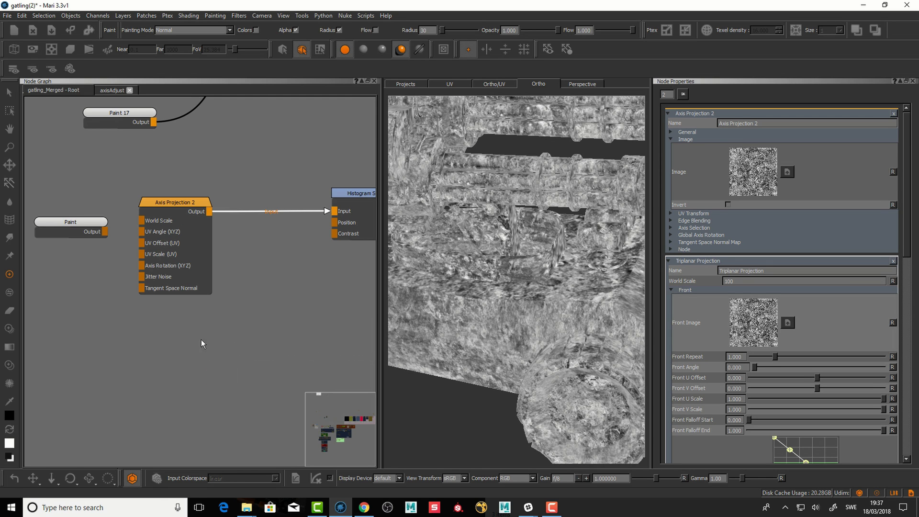
key("Delete")
Open the properties of Merge 10 and display its output to inspect the edge mask close up near the wheel.
left_click_drag(256, 260, 269, 265)
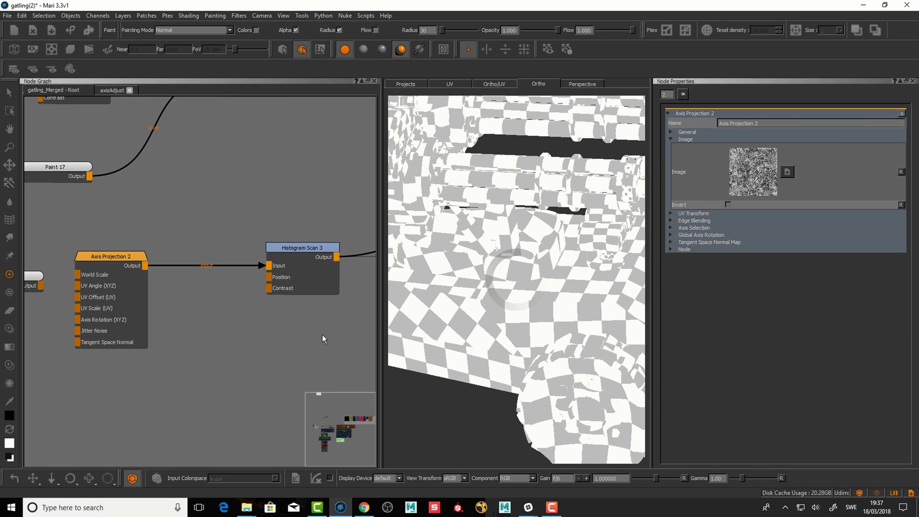
middle_click_drag(321, 309, 187, 380)
middle_click_drag(352, 309, 40, 458)
double_click(305, 260)
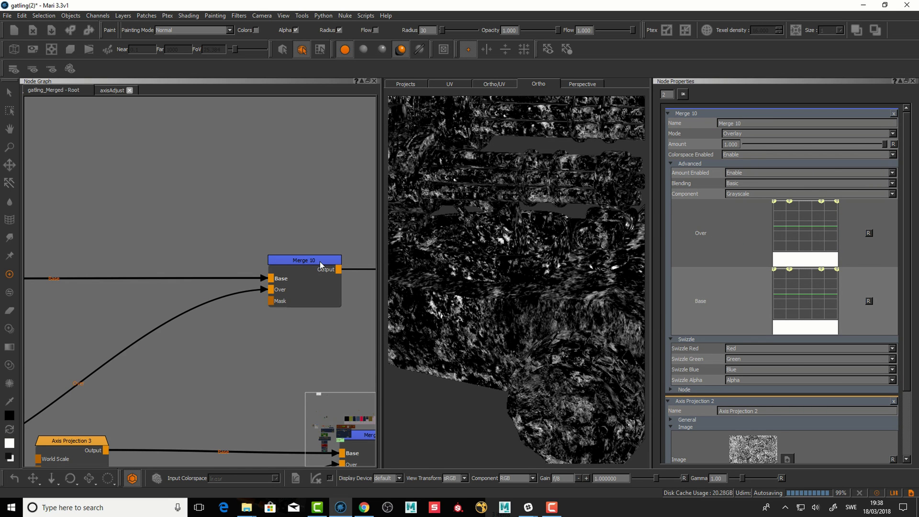
left_click_drag(320, 262, 311, 262)
key("v")
right_click_drag(483, 327, 527, 291, "alt")
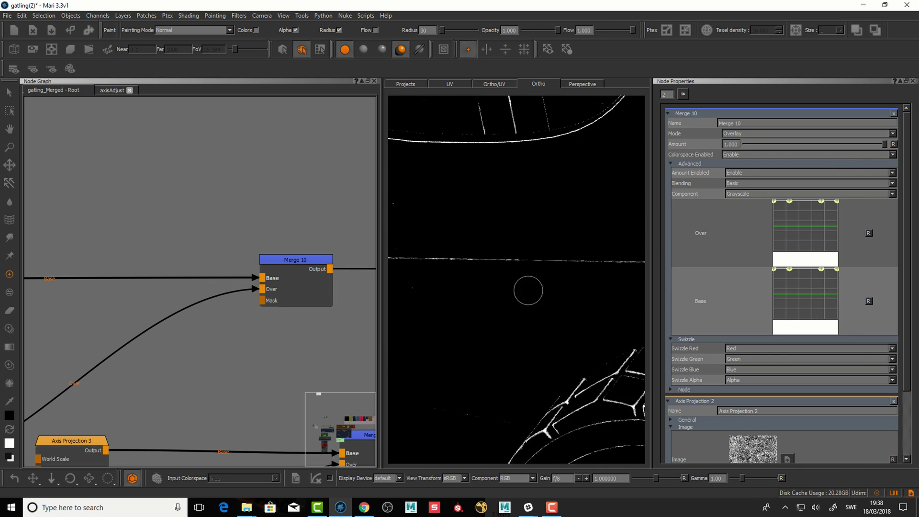
left_click(289, 259)
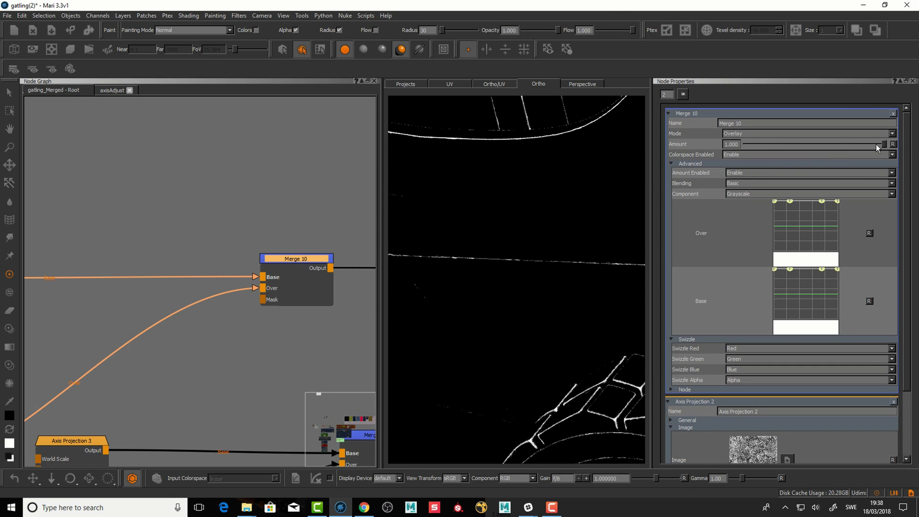
Display the Brightness Lookup that follows Merge 10 and examine the edge lines on the body and tyre.
scroll(253, 320, "down", 3)
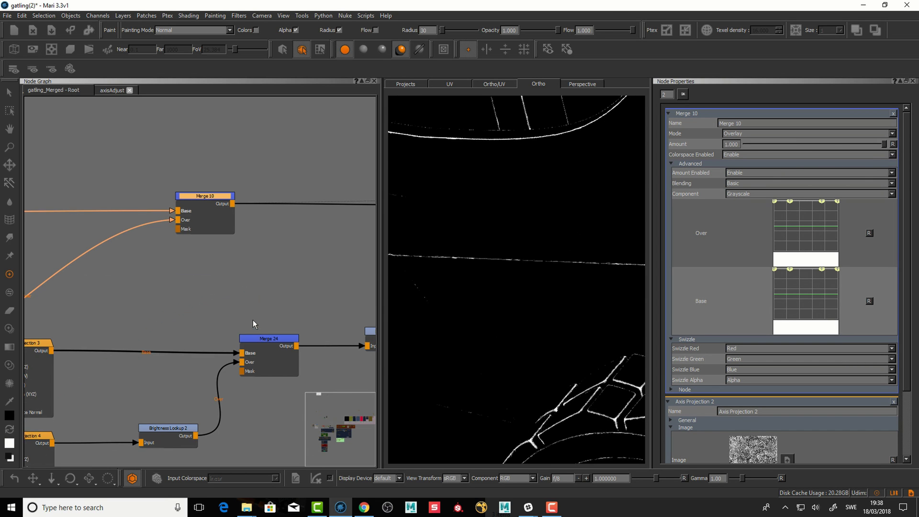
middle_click_drag(210, 322, 26, 375)
left_click(269, 250)
left_click(301, 264)
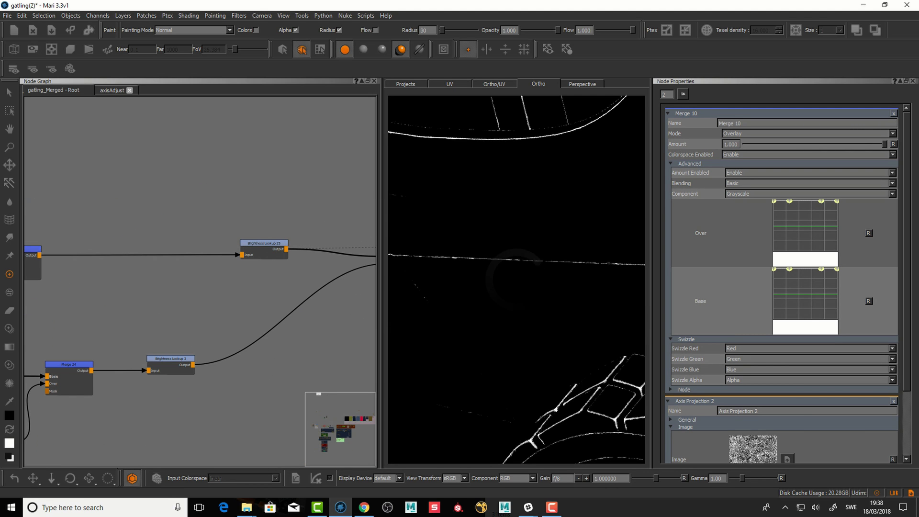
left_click_drag(509, 283, 499, 288, "alt")
middle_click_drag(513, 278, 412, 252, "alt")
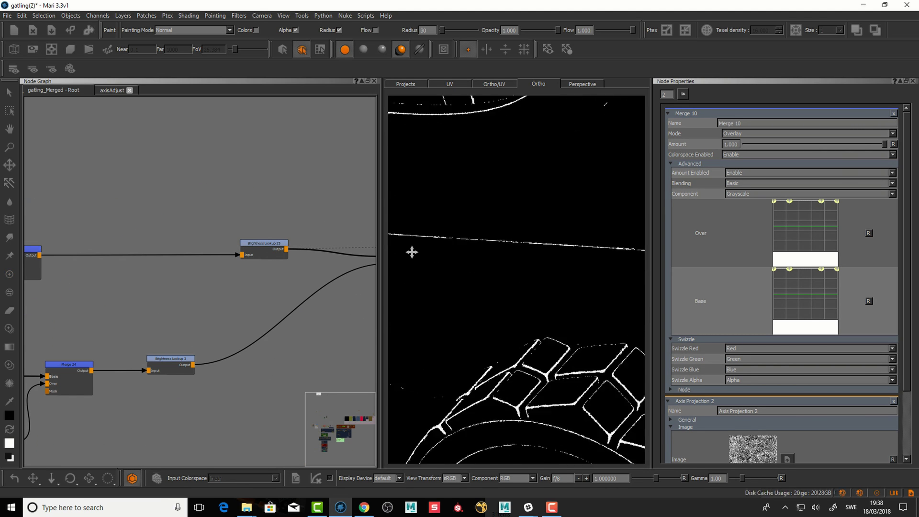
scroll(412, 252, "down", 3)
middle_click_drag(328, 286, 185, 311)
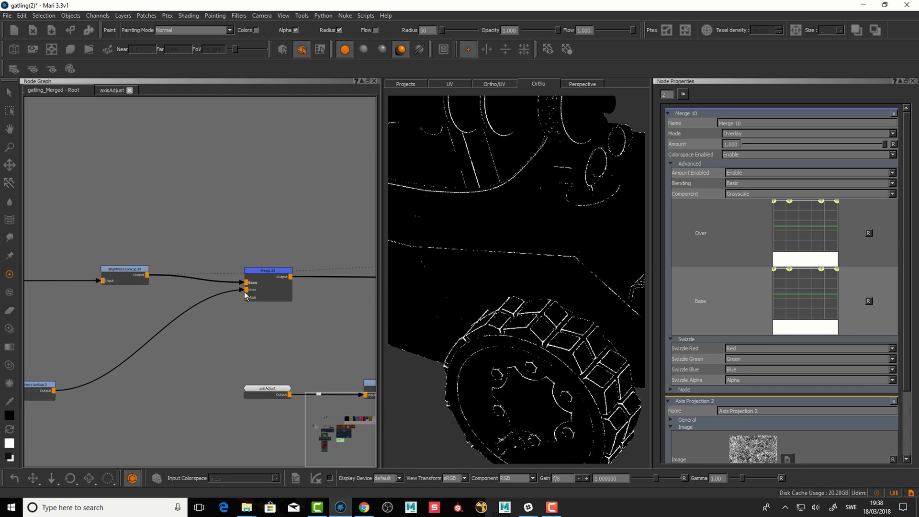
Display the output of the merge that combines the two Brightness Lookup branches.
left_click(269, 265)
key("1")
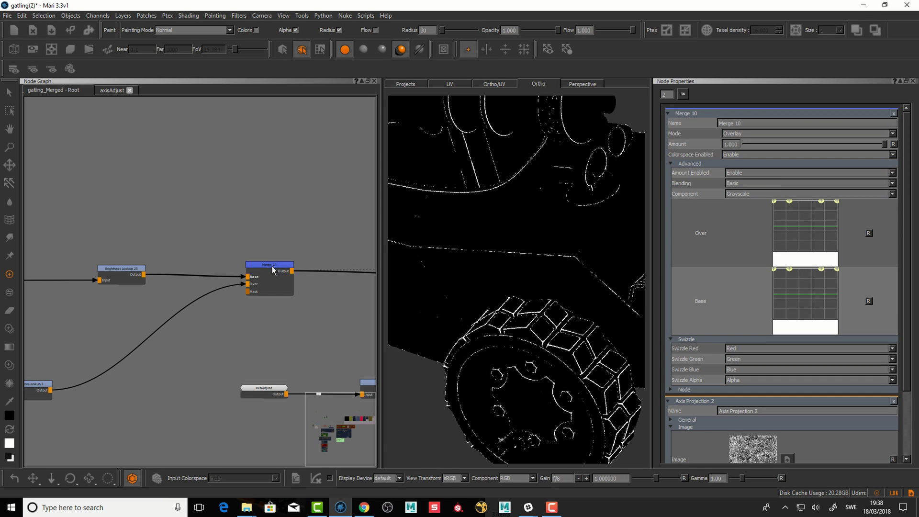
left_click_drag(272, 267, 276, 263)
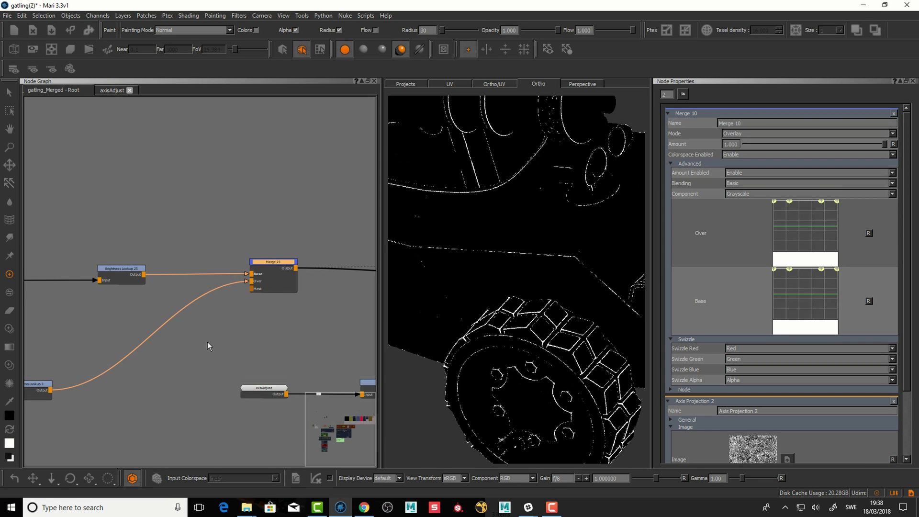
Trace the lower branch through Axis Projections 3 and 4, Merge 24 and Brightness Lookup 3, and examine the combined mask around the wheel.
middle_click_drag(207, 342, 370, 311)
middle_click_drag(246, 369, 288, 362)
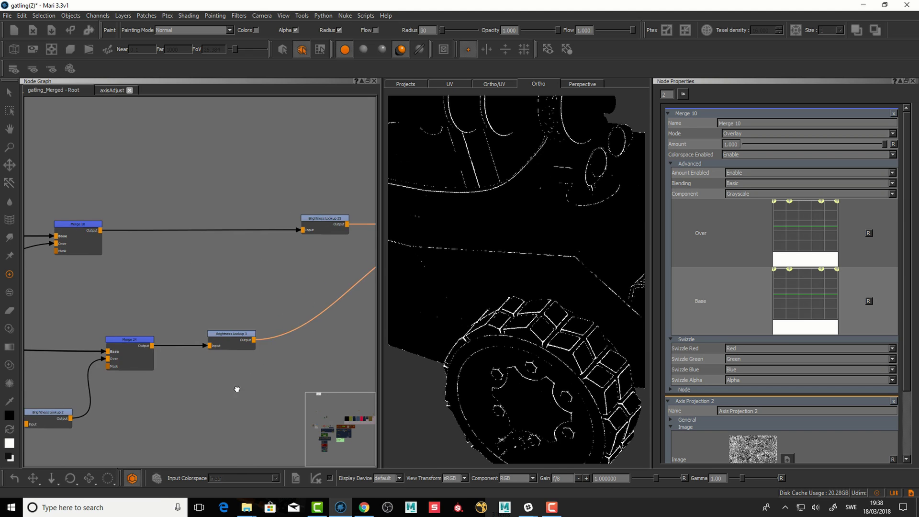
mouse_move(221, 386)
middle_mouse_down()
mouse_move(275, 358)
mouse_move(262, 373)
mouse_move(216, 327)
middle_mouse_up()
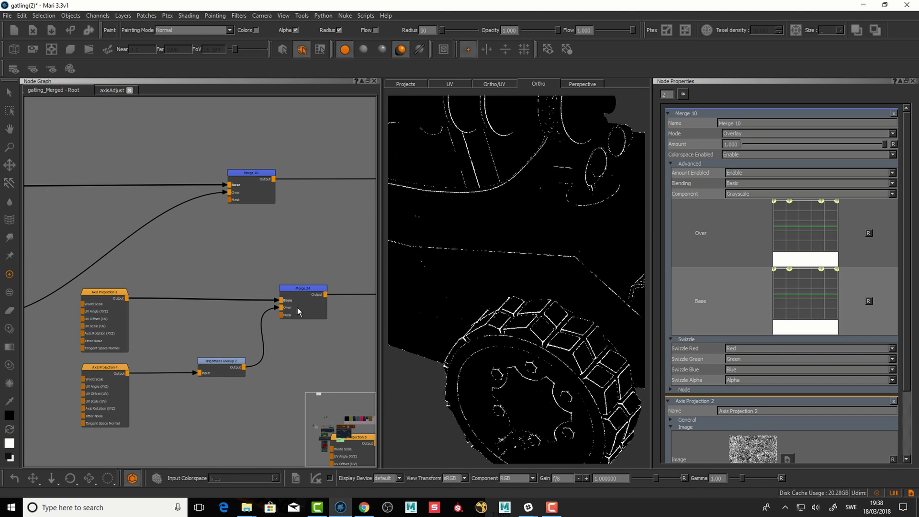
middle_click_drag(297, 310, 232, 326)
left_click_drag(237, 322, 245, 323)
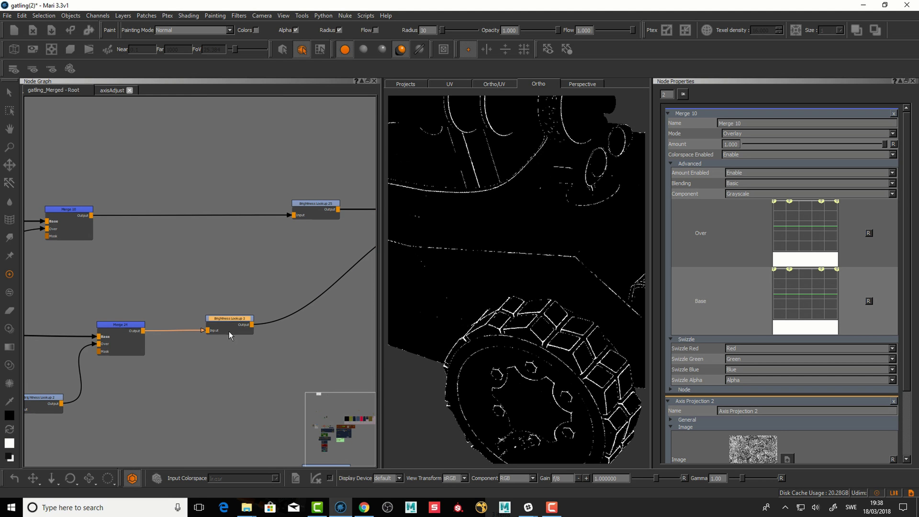
middle_click_drag(223, 346, 145, 391)
mouse_move(268, 344)
middle_mouse_down()
mouse_move(329, 316)
mouse_move(267, 334)
middle_mouse_up()
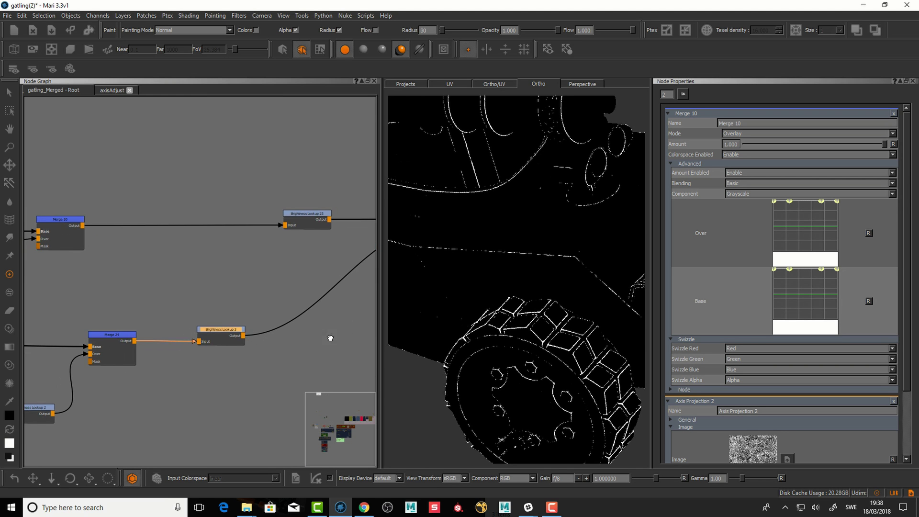
middle_click_drag(330, 339, 194, 375)
left_click_drag(515, 315, 519, 315, "alt")
scroll(518, 314, "up", 6)
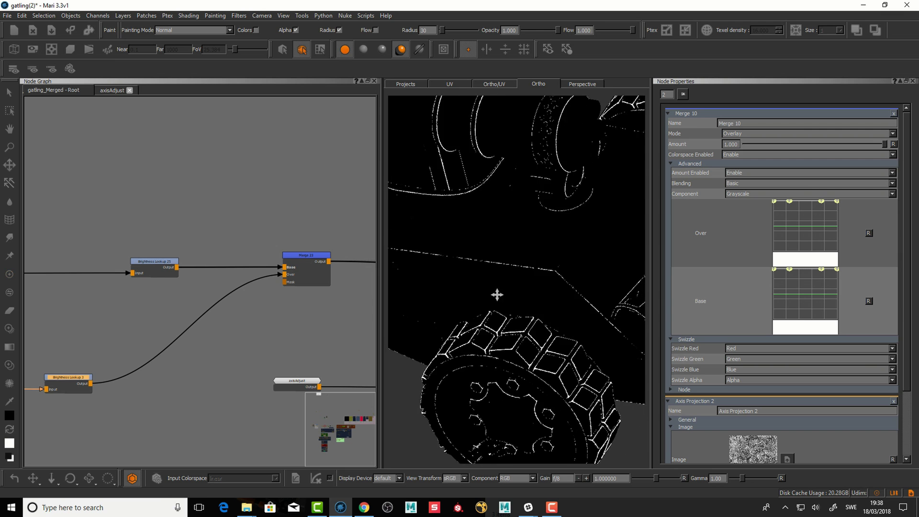
Display the merge that adds the axisAdjust and Saturation branch, and examine the broken-up edge line on the body up close.
middle_click_drag(301, 307, 140, 304)
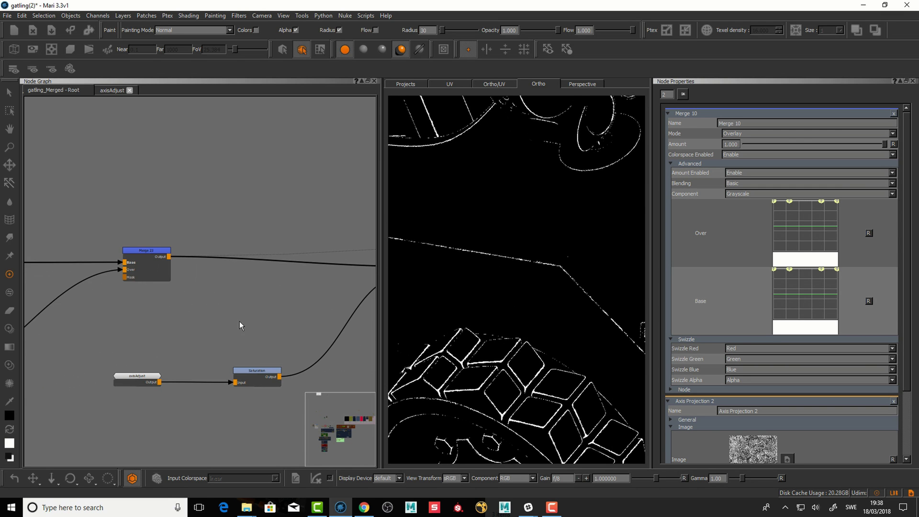
scroll(239, 320, "down", 1)
middle_click_drag(354, 274, 262, 303)
left_click_drag(322, 293, 315, 284)
middle_click_drag(184, 323, 243, 304)
left_click(171, 363)
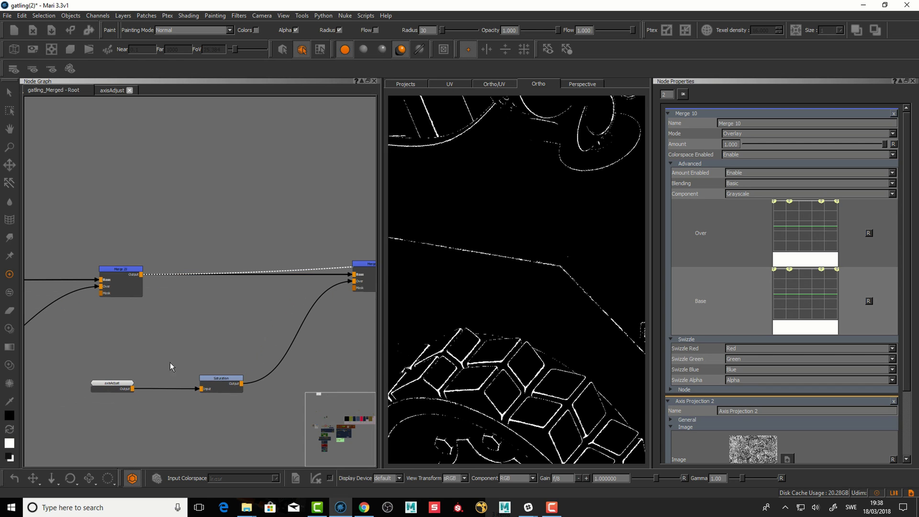
left_click_drag(367, 267, 336, 266)
left_click(317, 331)
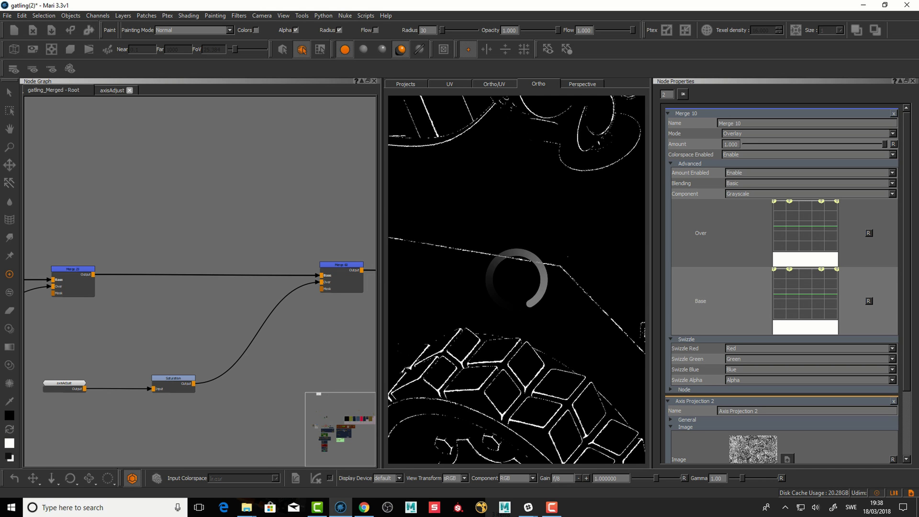
left_click_drag(519, 291, 527, 287, "alt")
right_click_drag(527, 288, 594, 228, "alt")
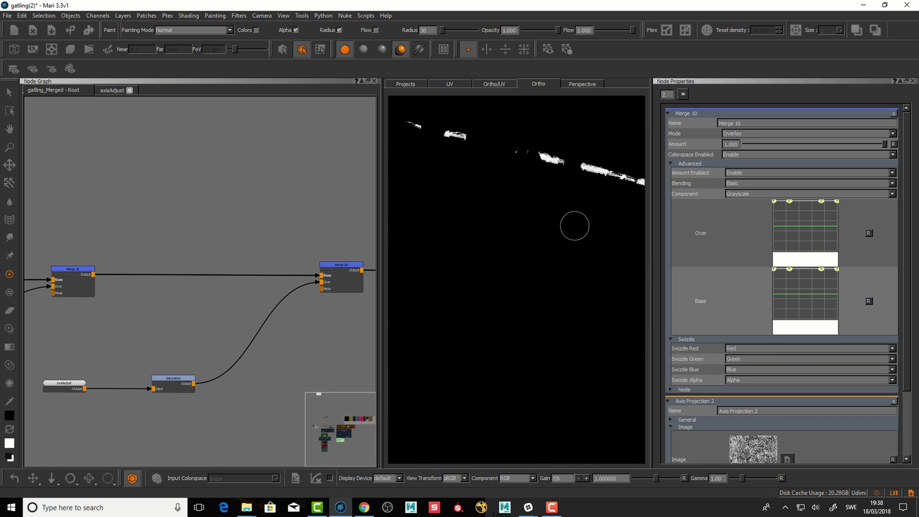
Examine the broken-up edge mask across the whole side of the vehicle, from the barrels to the wheel.
middle_click_drag(570, 223, 551, 287, "alt")
right_click_drag(527, 283, 410, 256, "alt")
left_click_drag(458, 300, 487, 290, "alt")
middle_click_drag(488, 290, 545, 292, "alt")
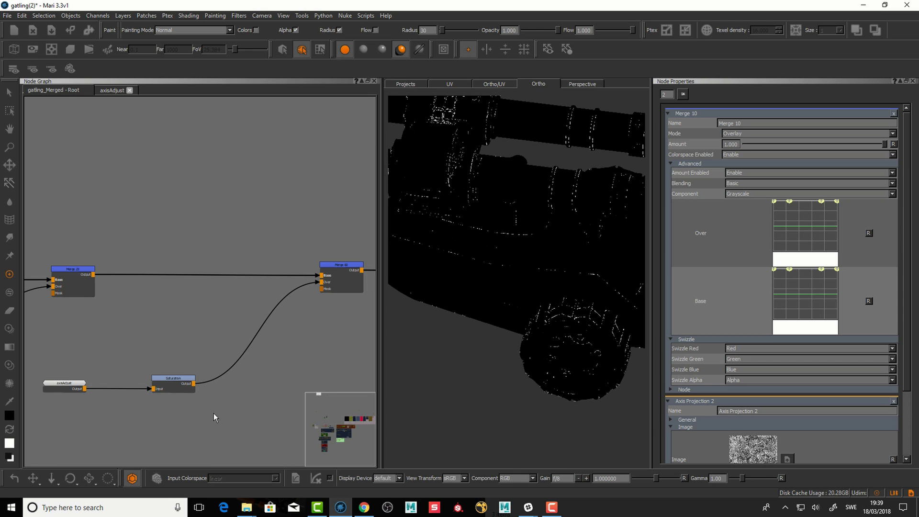
Add another axisAdjust node from the meshmen dirt nodes and place it above the existing axisAdjust that feeds Saturation.
middle_click_drag(88, 428, 219, 365)
scroll(219, 365, "up", 3)
left_click(215, 294)
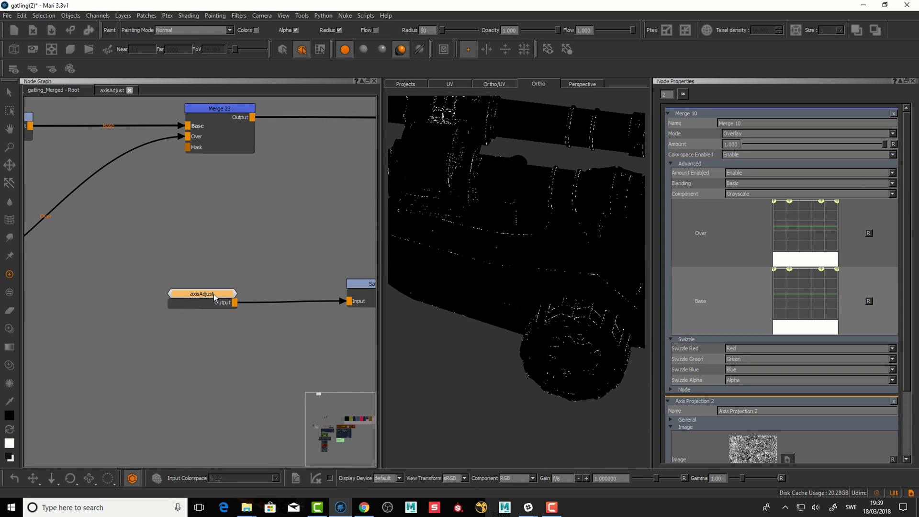
left_click_drag(213, 293, 216, 290)
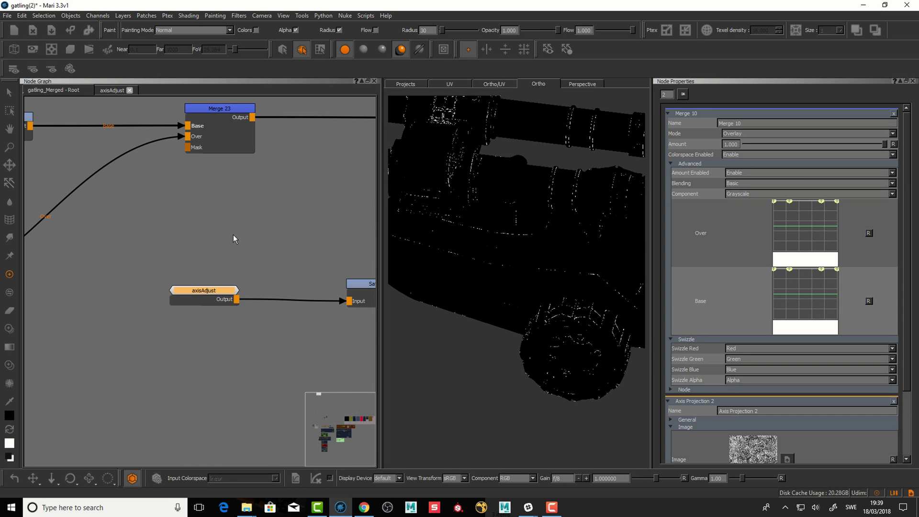
middle_click_drag(213, 211, 226, 228)
right_click(226, 229)
mouse_move(255, 308)
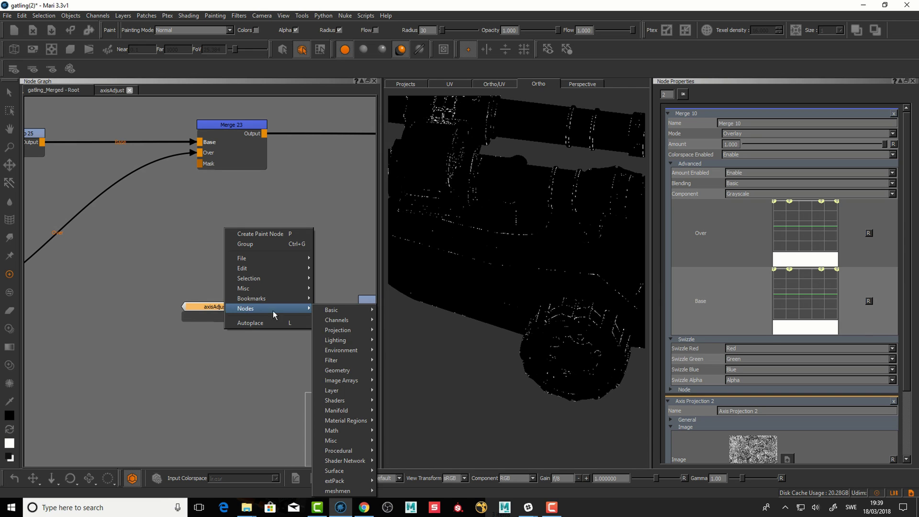
mouse_move(330, 472)
mouse_move(337, 493)
mouse_move(380, 490)
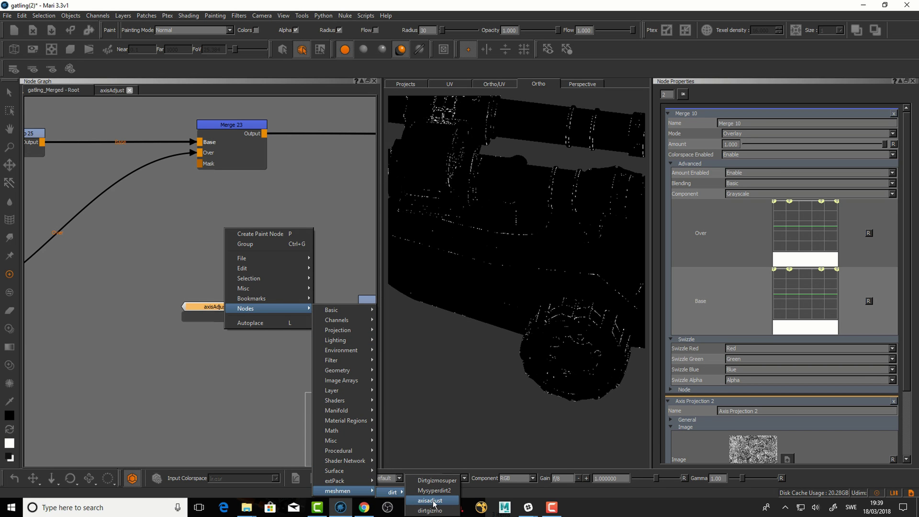
left_click(433, 503)
key("ctrl+v")
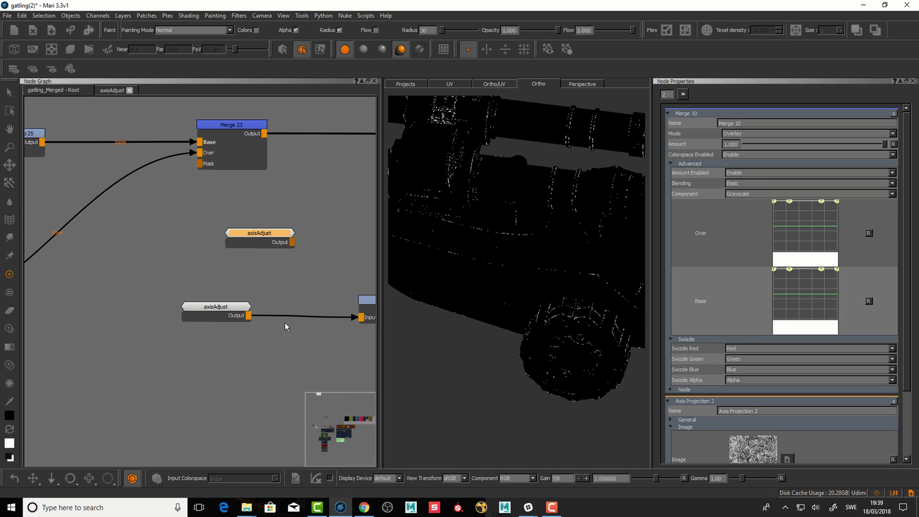
left_click_drag(274, 233, 259, 241)
Open the new axisAdjust's properties, display its output, and connect it to the Base of a new merge node.
double_click(264, 245)
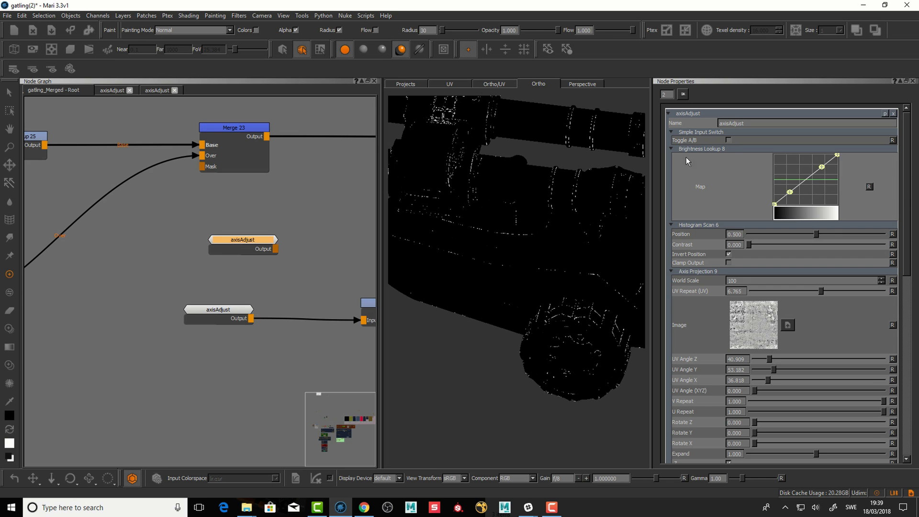
left_click(247, 238)
key("1")
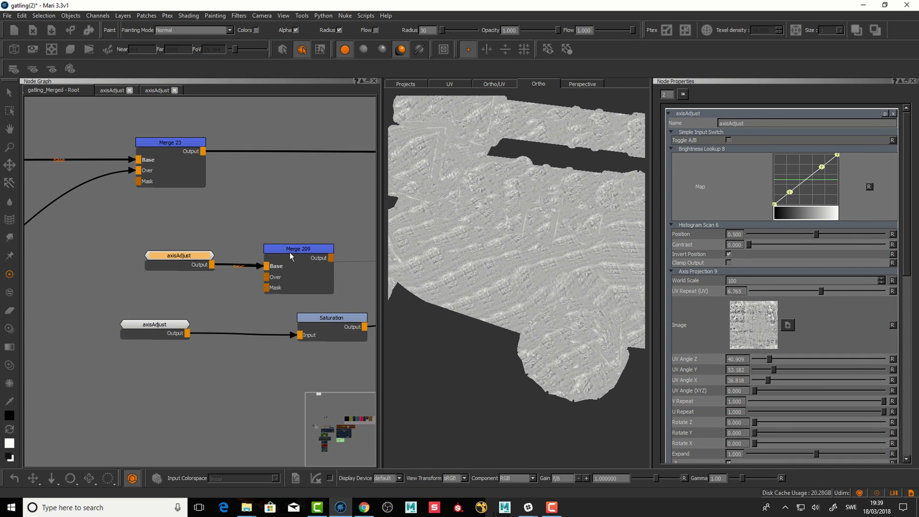
left_click(292, 248)
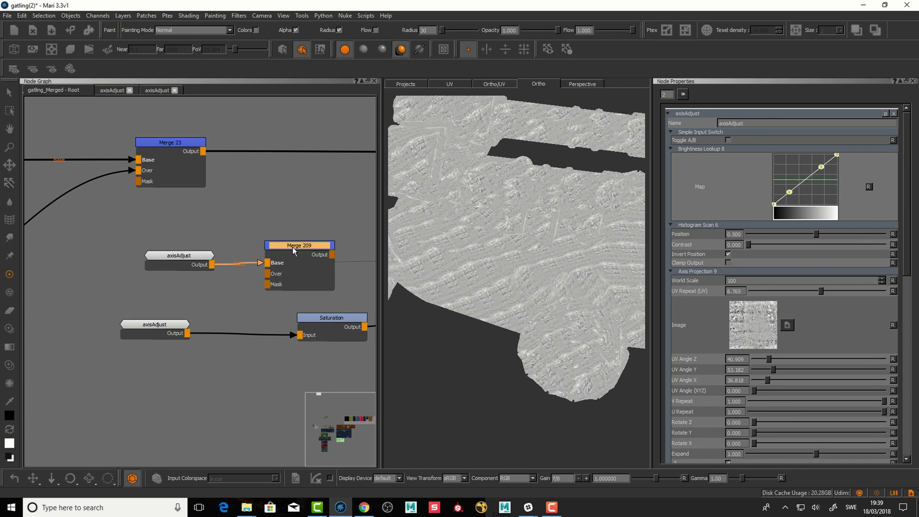
left_click_drag(292, 248, 294, 244)
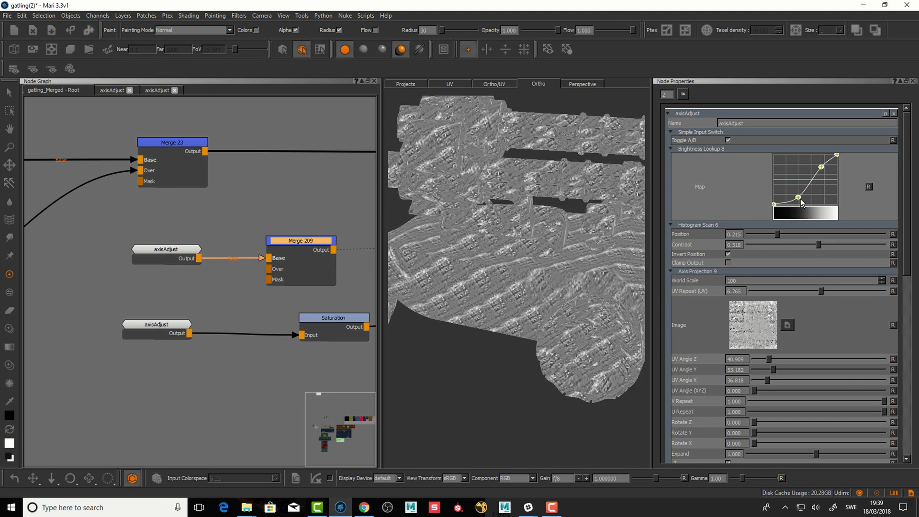
In the new axisAdjust, enable Toggle A/B, set Position to 0.215 and Contrast to 0.518, and bend the Brightness Lookup curve to isolate small specks.
left_click_drag(802, 203, 809, 203)
left_click_drag(825, 172, 816, 202)
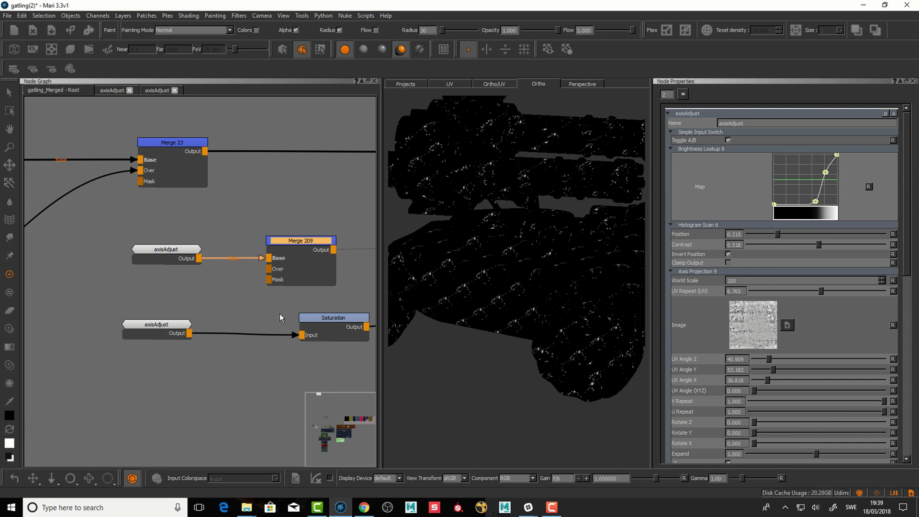
Display the original axisAdjust feeding Saturation and examine its grunge pattern on the body up close.
middle_click_drag(280, 314, 269, 302)
left_click(157, 319)
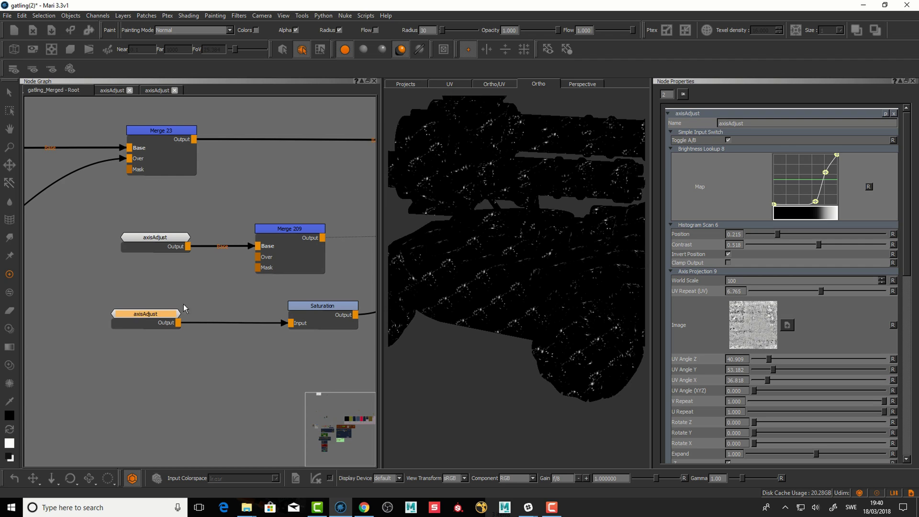
left_click_drag(143, 316, 143, 316)
key("v")
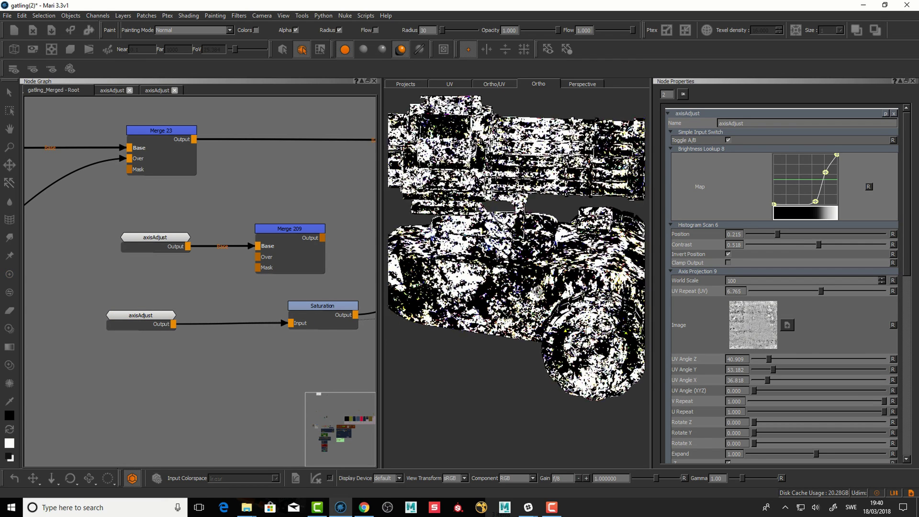
scroll(537, 291, "up", 5)
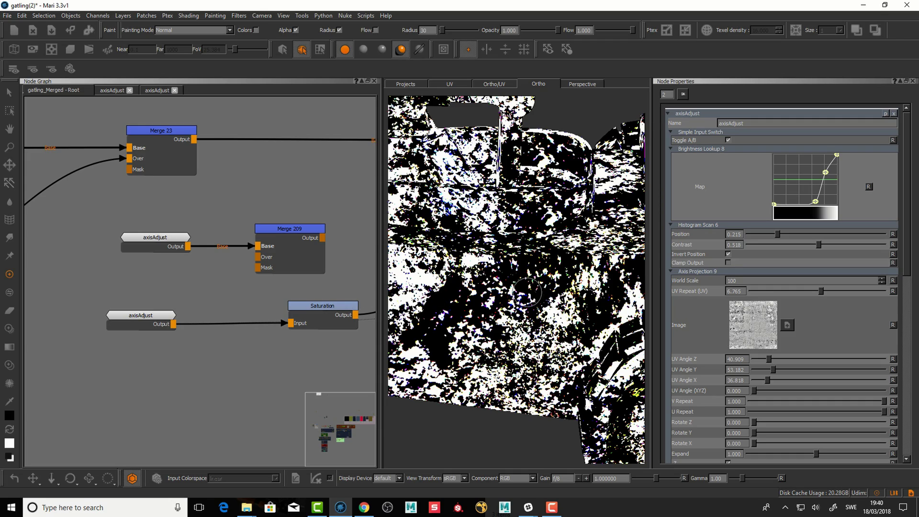
left_click_drag(527, 293, 488, 313, "alt")
Display the Saturation node's output and examine the desaturated grunge on the body.
left_click_drag(332, 307, 329, 309)
key("v")
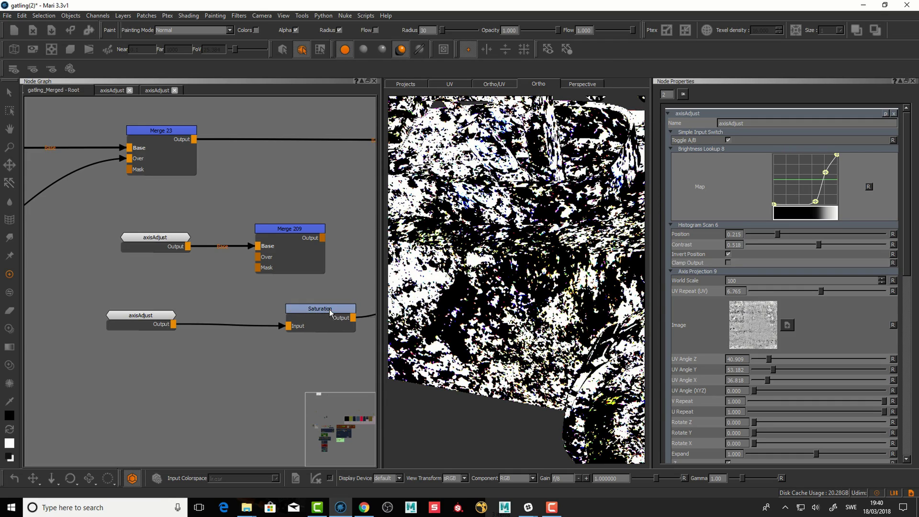
left_click_drag(534, 312, 520, 286, "alt")
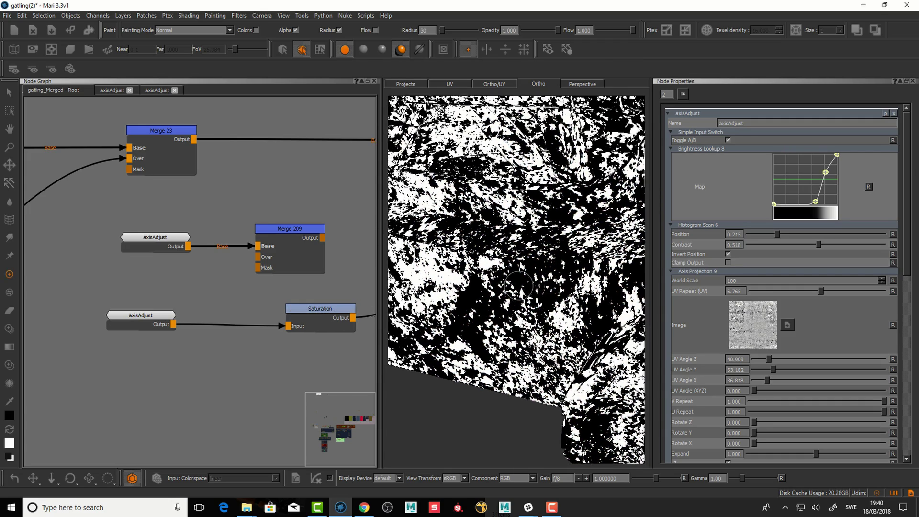
scroll(519, 286, "up", 3)
scroll(522, 303, "down", 5)
left_click_drag(522, 303, 493, 290, "alt")
scroll(492, 291, "up", 4)
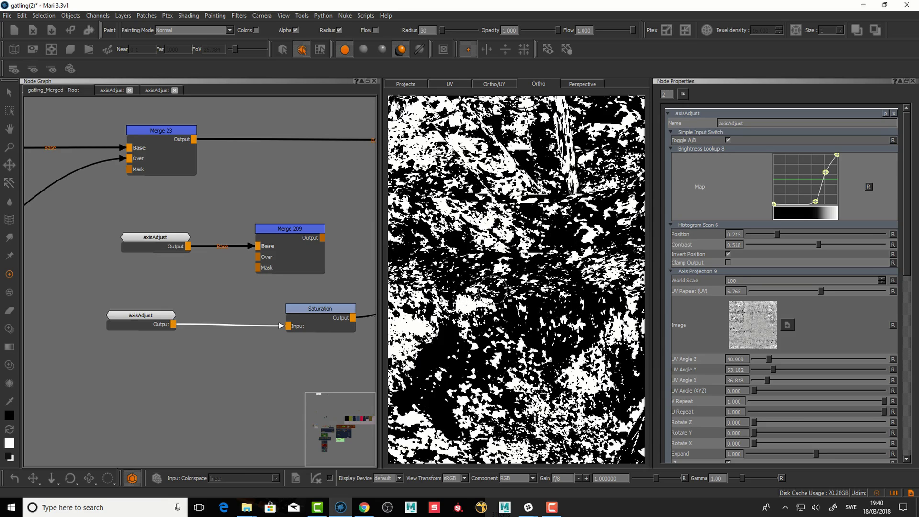
Display Merge 60, which combines the edges with the Saturation branch, and examine the broken-up edges on the round drum.
left_click(334, 312)
middle_click_drag(339, 301, 198, 345)
middle_click_drag(373, 248, 239, 323)
left_click(320, 246)
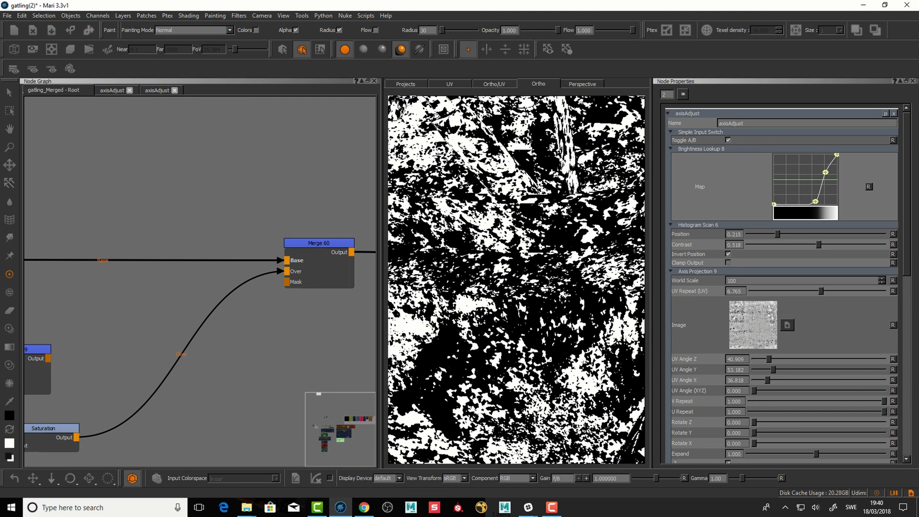
scroll(509, 262, "down", 5)
middle_click_drag(509, 261, 580, 355, "alt")
scroll(571, 208, "up", 5)
middle_click_drag(517, 233, 568, 298, "alt")
left_click_drag(568, 297, 525, 281, "alt")
middle_click_drag(525, 281, 532, 307, "alt")
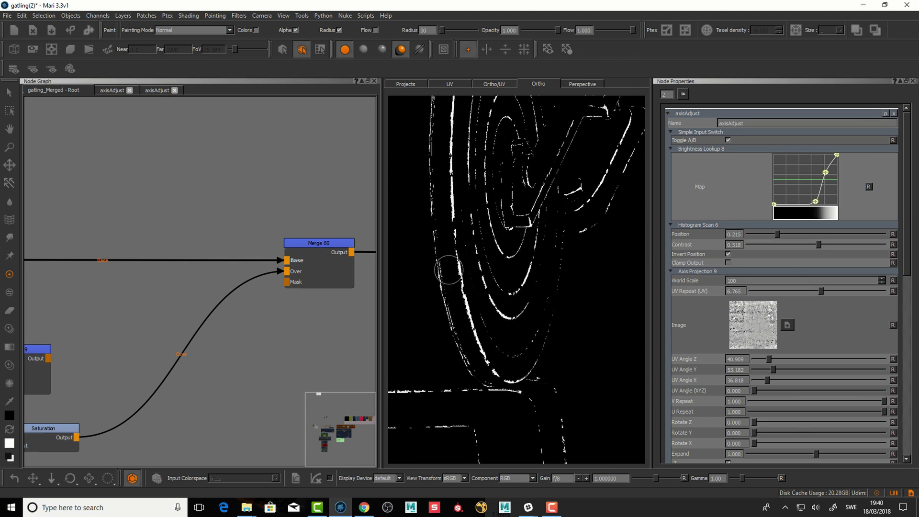
Disable Merge 60 and enable it again to compare the drum's edges without and with the grunge breakup.
left_click(331, 243)
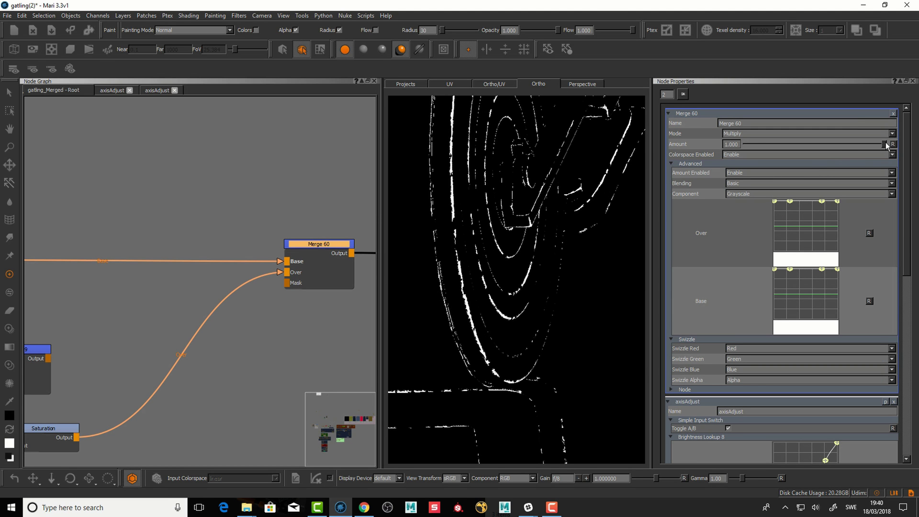
left_click_drag(318, 246, 315, 245)
key("d")
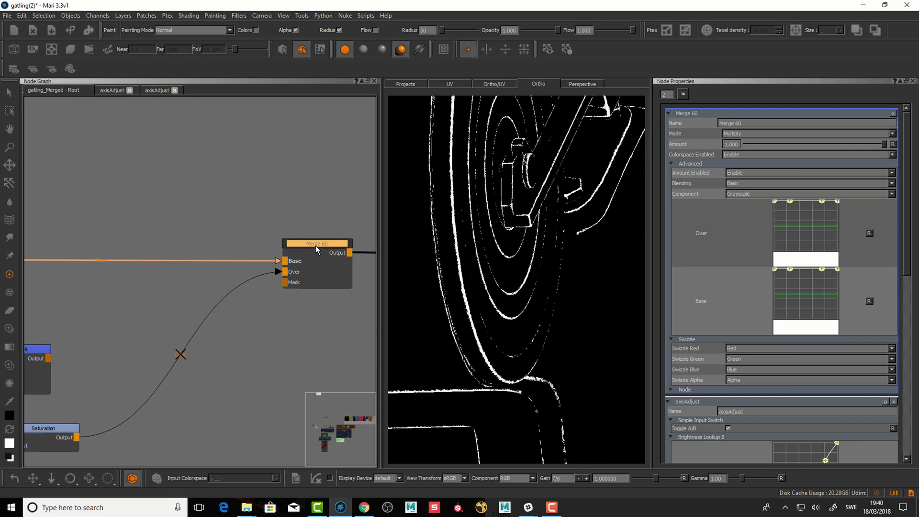
left_click(315, 246)
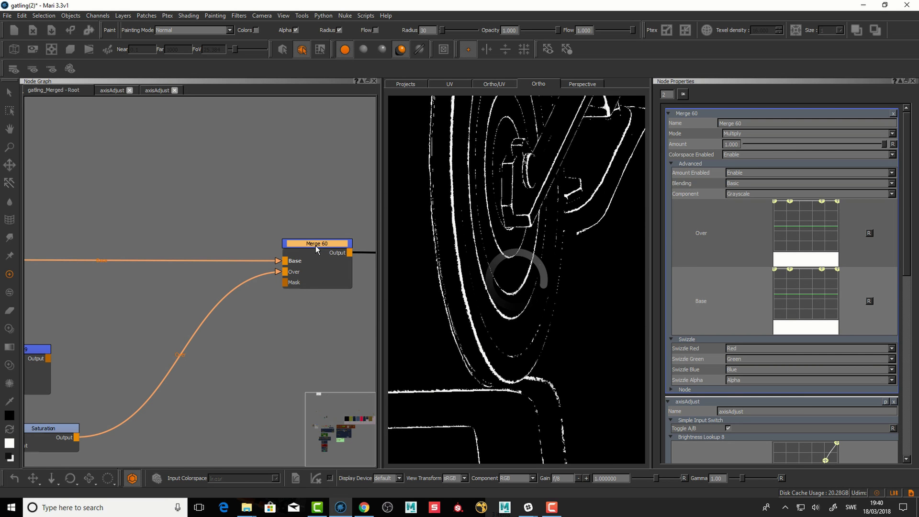
middle_click_drag(527, 265, 533, 299, "alt")
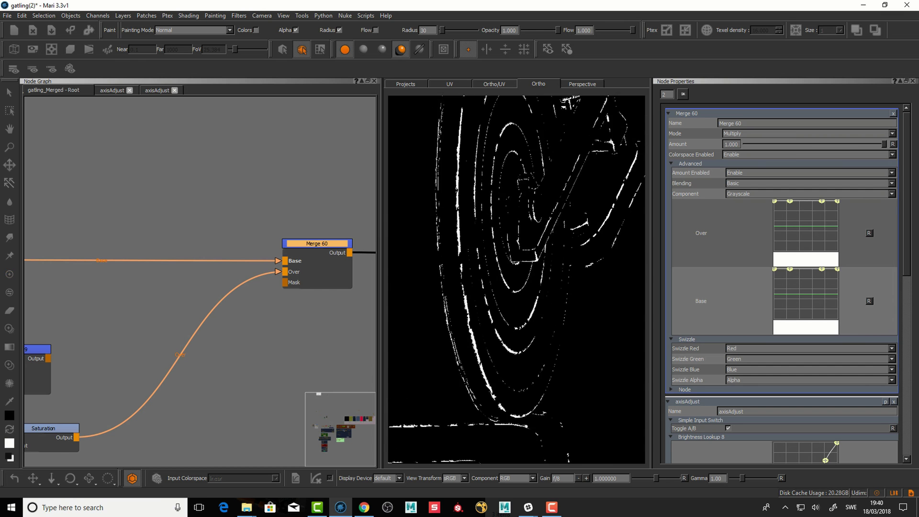
Display Merge 27 and examine the edge mask with the added surface grunge on the gun and body.
right_click_drag(533, 299, 477, 301, "alt")
left_click_drag(476, 302, 456, 306, "alt")
middle_click_drag(330, 323, 143, 330)
middle_click_drag(256, 329, 115, 328)
left_click_drag(304, 260, 309, 249)
middle_click_drag(471, 283, 482, 240, "alt")
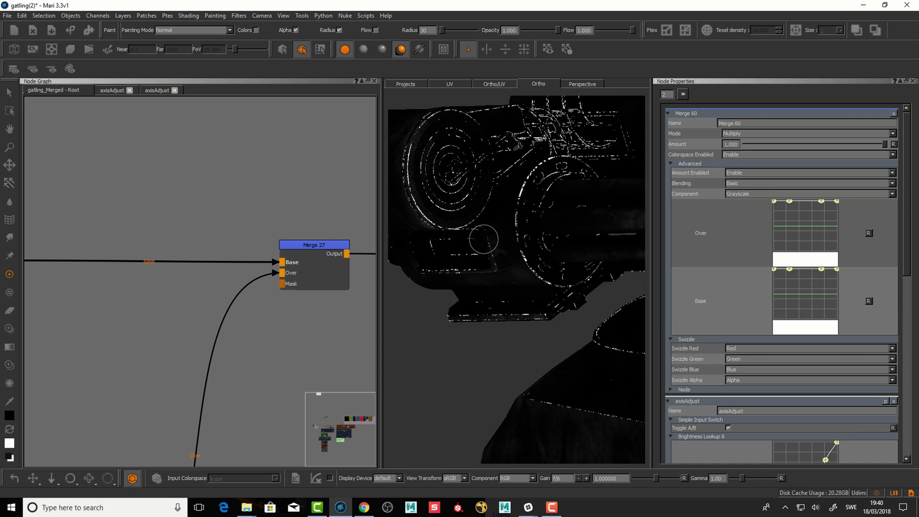
left_click_drag(482, 239, 511, 239, "alt")
mouse_move(496, 238)
middle_mouse_down()
mouse_move(455, 246)
mouse_move(530, 246)
mouse_move(524, 230)
mouse_move(486, 380)
mouse_move(495, 236)
mouse_move(509, 269)
mouse_move(495, 304)
mouse_move(499, 326)
middle_mouse_up()
left_click_drag(500, 327, 503, 256, "alt")
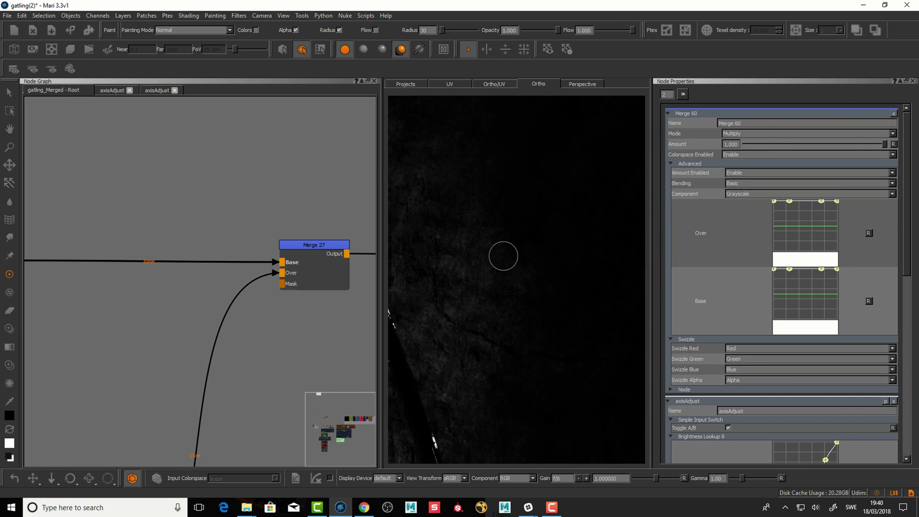
middle_click_drag(529, 262, 581, 255, "alt")
right_click_drag(575, 257, 445, 279, "alt")
middle_click_drag(445, 278, 490, 262)
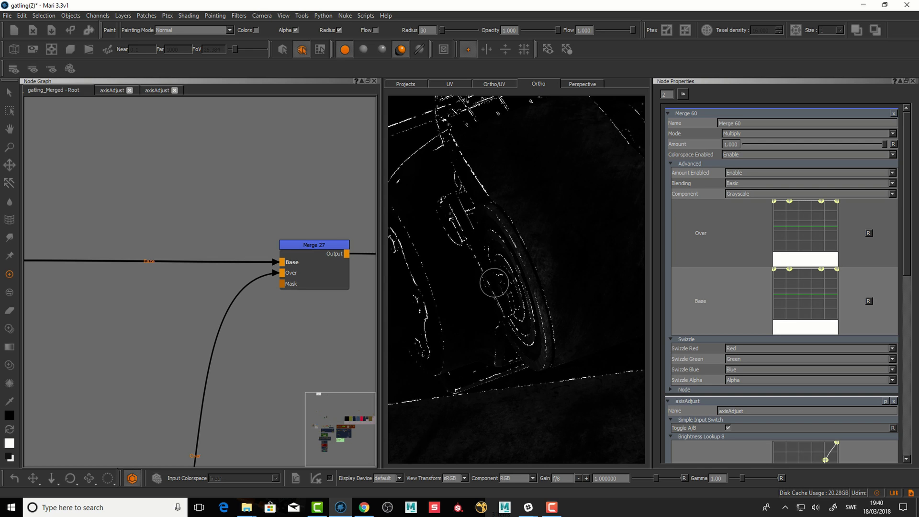
Follow Merge 27's Over input down to Merge 28, display it, and examine the faint grunge on the vehicle.
middle_click_drag(281, 341, 336, 206, "alt")
right_click_drag(325, 297, 264, 334, "alt")
mouse_move(337, 354)
middle_mouse_down()
mouse_move(289, 309)
mouse_move(312, 307)
middle_mouse_up()
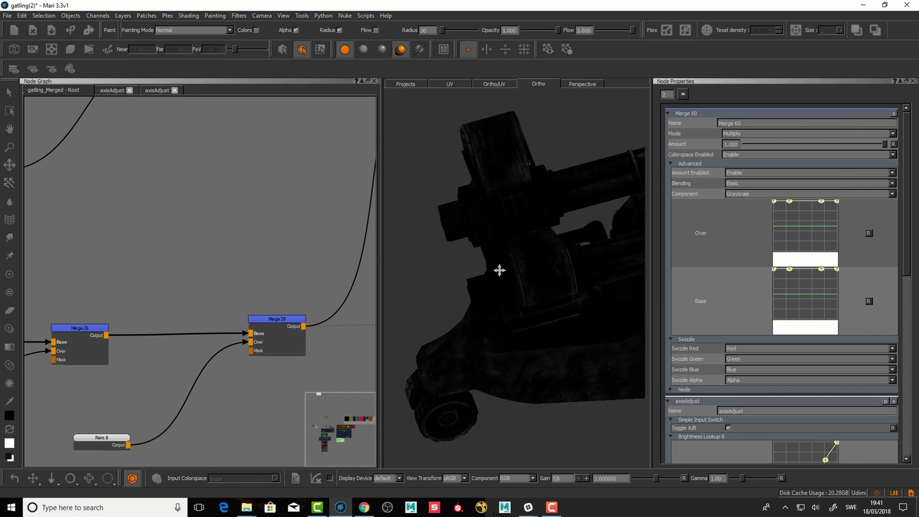
mouse_move(500, 271)
middle_mouse_down()
mouse_move(519, 244)
mouse_move(560, 236)
mouse_move(458, 277)
middle_mouse_up()
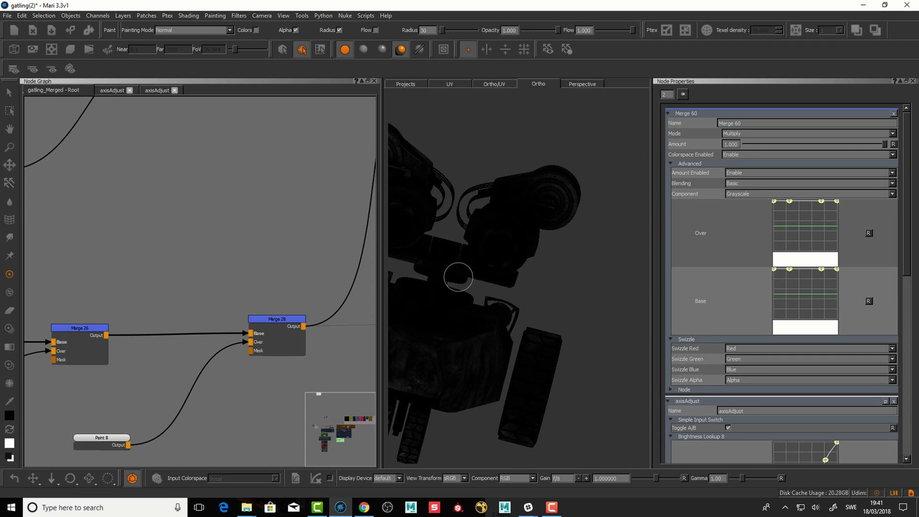
Trace the grunge branch back to Axis Projection 5, and display that node, Brightness Lookup 4 and Merge 25 in turn.
middle_click_drag(211, 253, 402, 236)
middle_click_drag(235, 260, 421, 231)
middle_click_drag(125, 254, 349, 226)
middle_click_drag(156, 260, 257, 249)
left_click_drag(213, 262, 208, 261)
key("v")
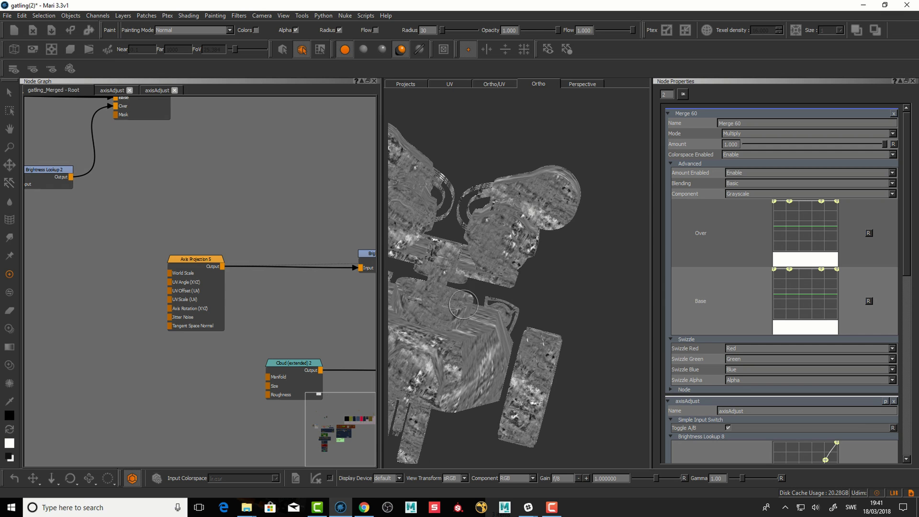
middle_click_drag(374, 254, 267, 253)
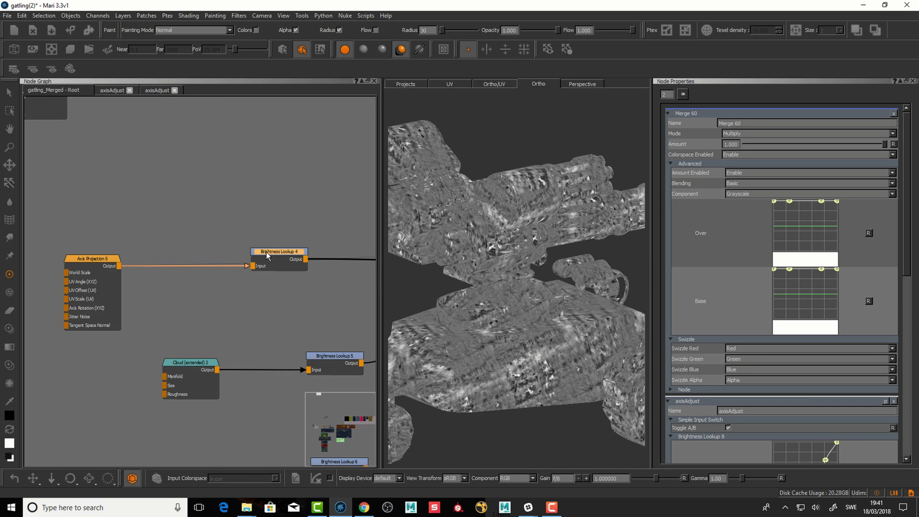
middle_click_drag(298, 280, 203, 288)
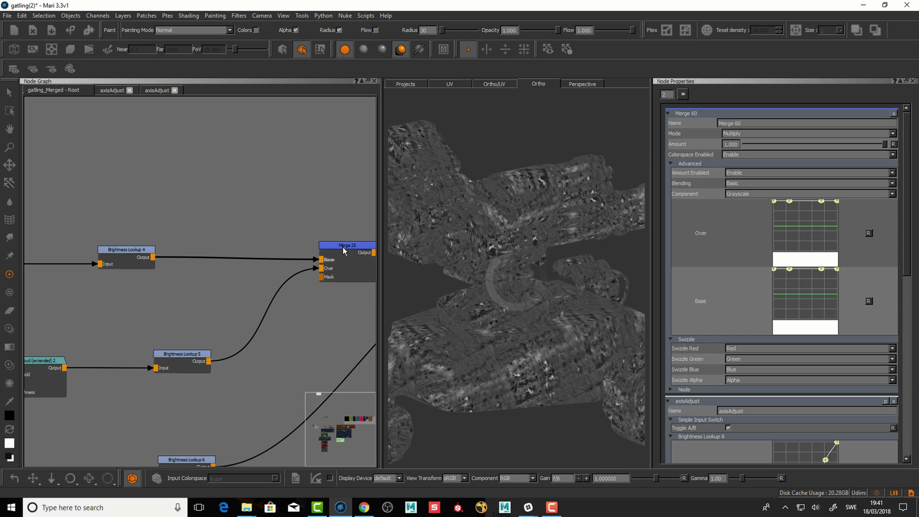
Display Cloud (extended) 2, open its properties, and examine the cloud pattern on the vehicle.
middle_click_drag(132, 337, 210, 307)
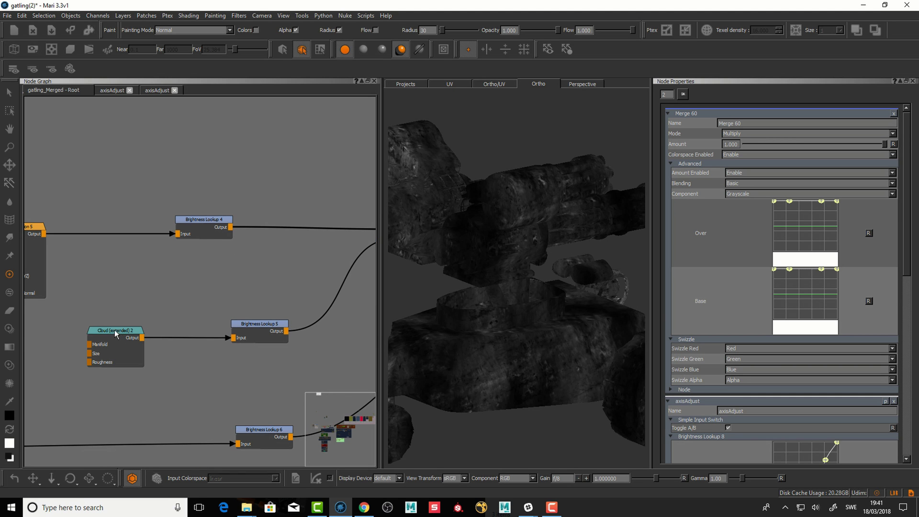
key("v")
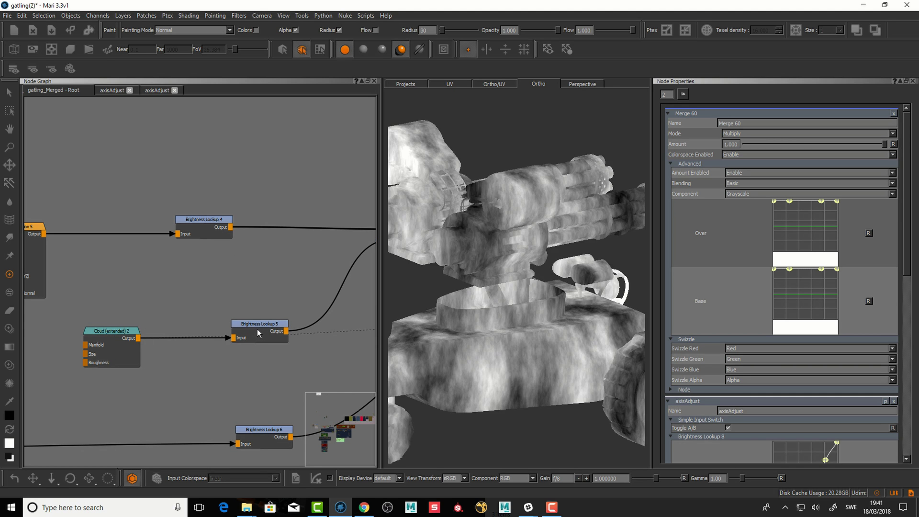
left_click_drag(472, 366, 478, 346, "alt")
left_click(118, 330)
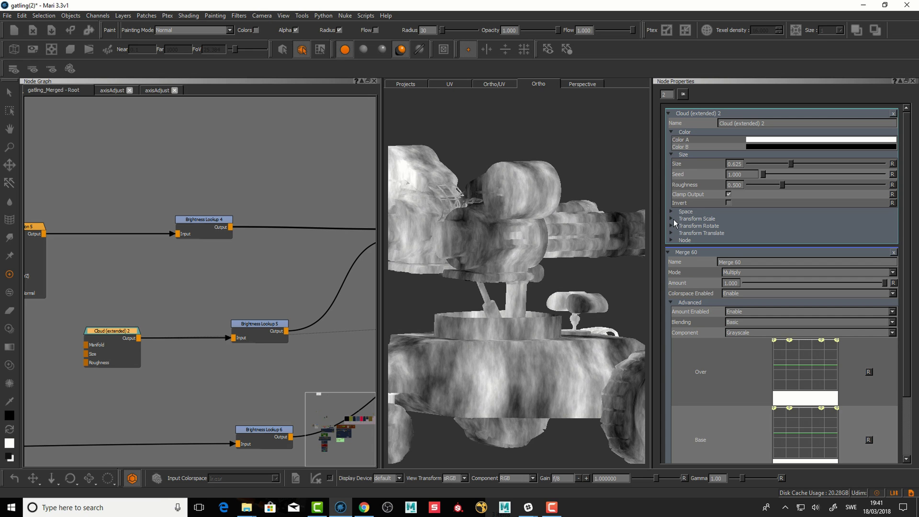
left_click_drag(530, 328, 570, 314, "alt")
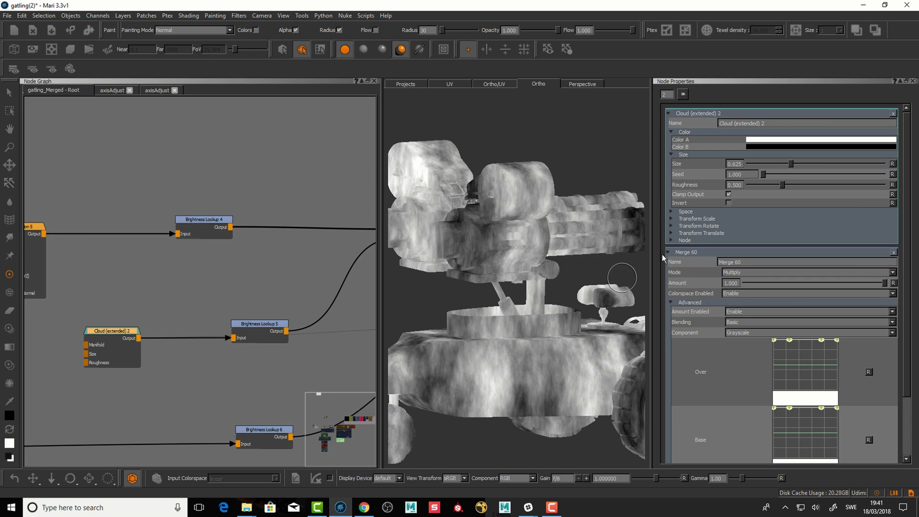
Expand the Transform Scale settings of Cloud (extended) 2 and examine the stretched cloud pattern on the vehicle.
left_click(672, 218)
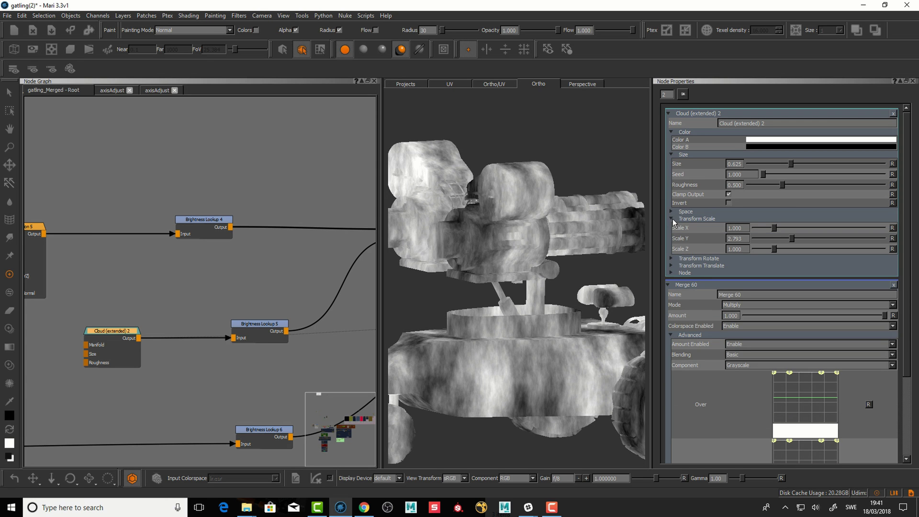
mouse_move(642, 261)
left_mouse_down("alt")
mouse_move(495, 299)
mouse_move(540, 193)
left_mouse_up("alt")
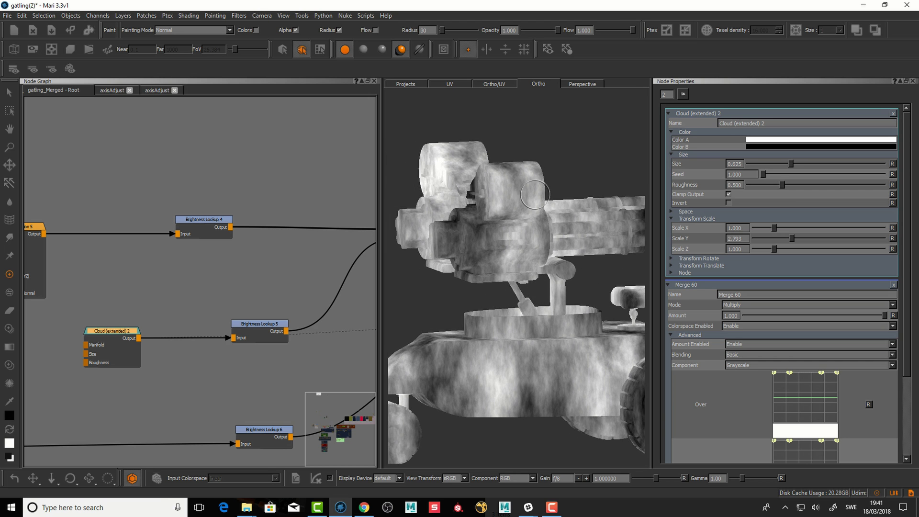
mouse_move(510, 424)
left_mouse_down("alt")
mouse_move(527, 353)
mouse_move(533, 361)
mouse_move(530, 315)
mouse_move(506, 316)
left_mouse_up("alt")
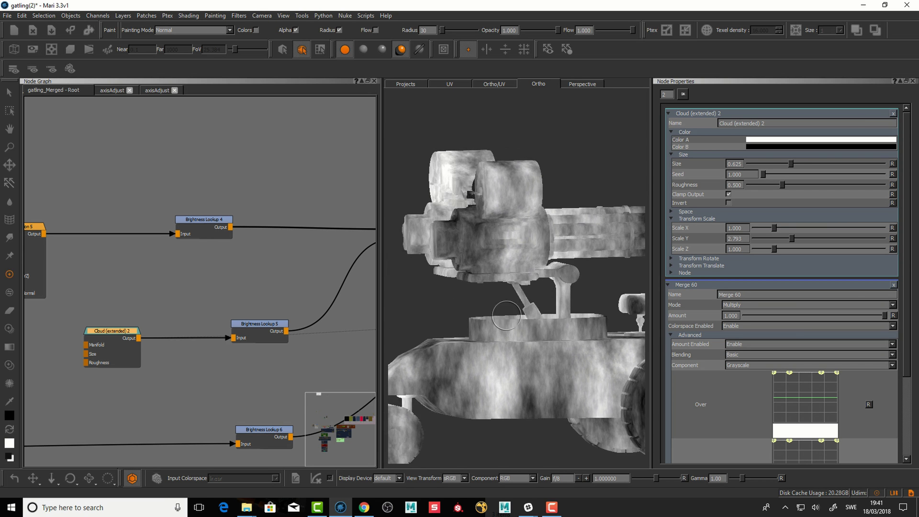
left_click_drag(267, 328, 269, 324)
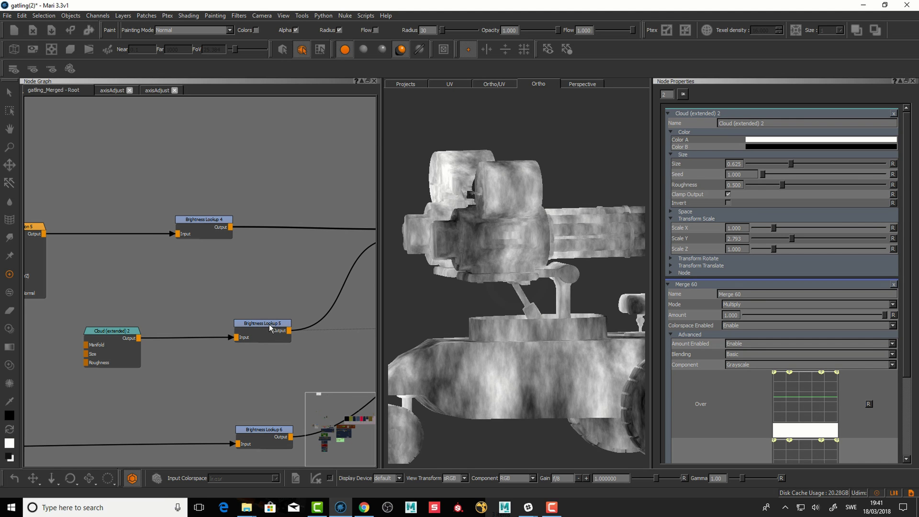
Display Merge 25, open its properties, and try lowering its Amount before returning it to 1.000.
middle_click_drag(307, 339, 181, 355)
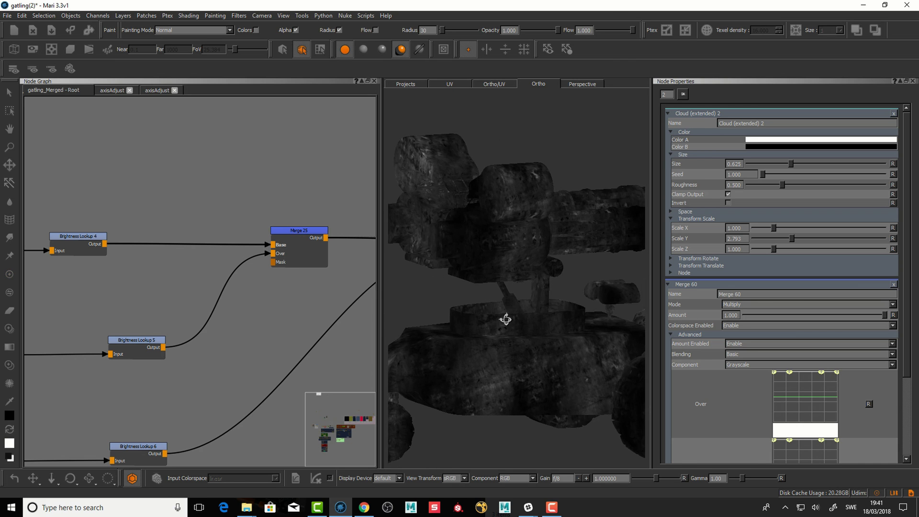
left_click(289, 236)
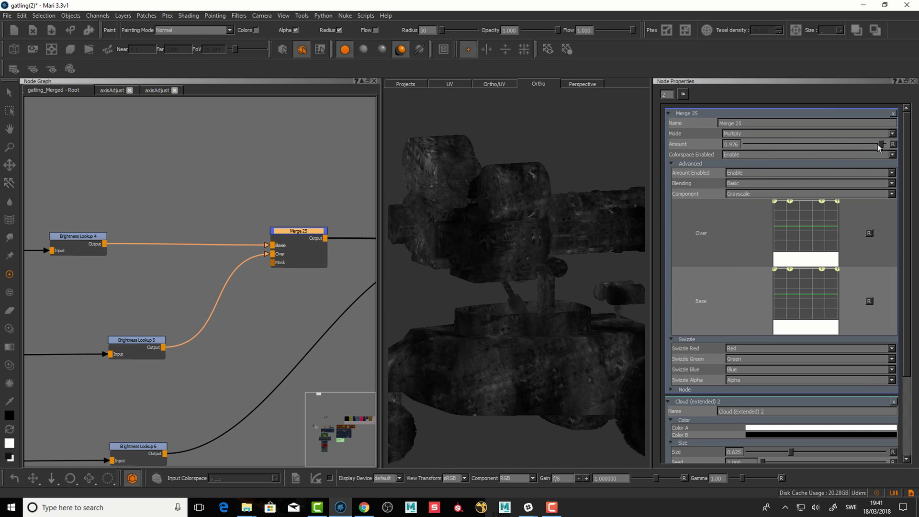
left_click_drag(880, 145, 734, 148)
left_click_drag(855, 155, 754, 183)
Trace Brightness Lookup 6's input back to the radio node in the BakesRadio group and display that bake.
middle_click_drag(208, 403, 339, 318)
middle_click_drag(247, 350, 366, 314)
middle_click_drag(245, 318, 369, 306)
middle_click_drag(197, 317, 305, 307)
scroll(153, 330, "up", 5)
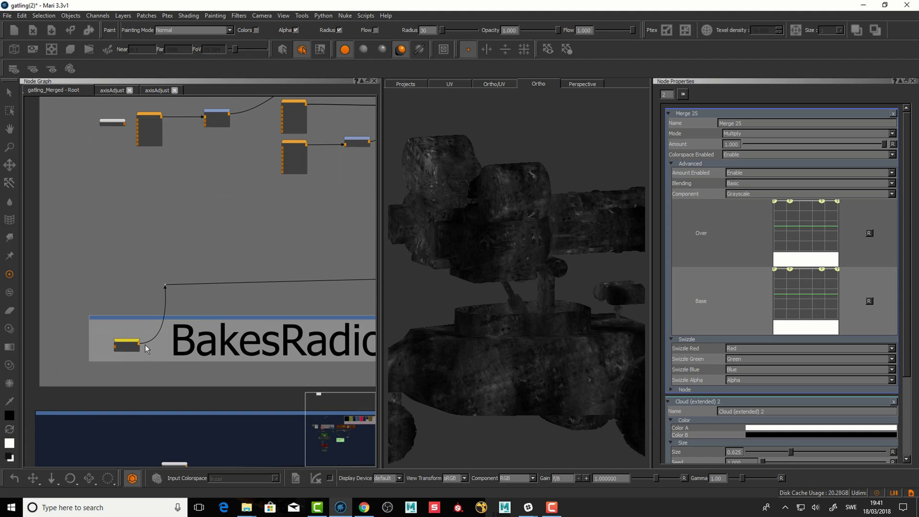
left_click_drag(126, 341, 118, 340)
key("1")
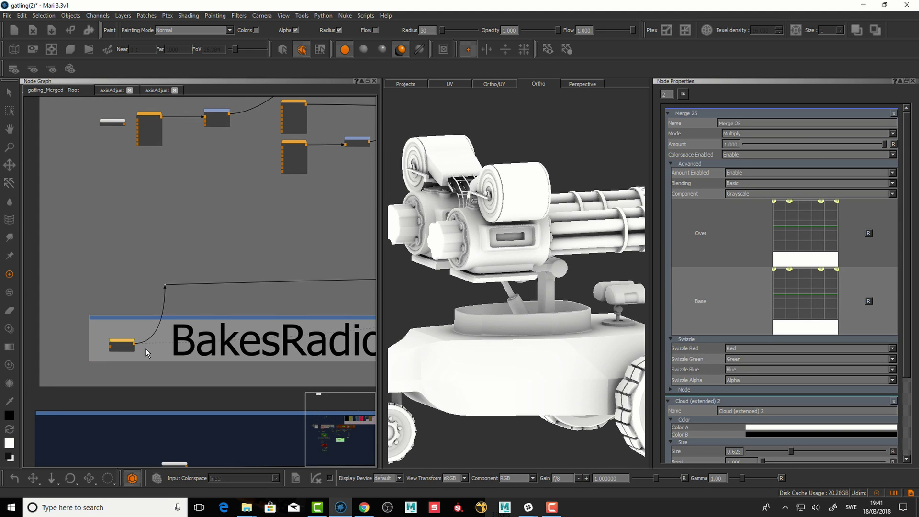
scroll(149, 352, "up", 3)
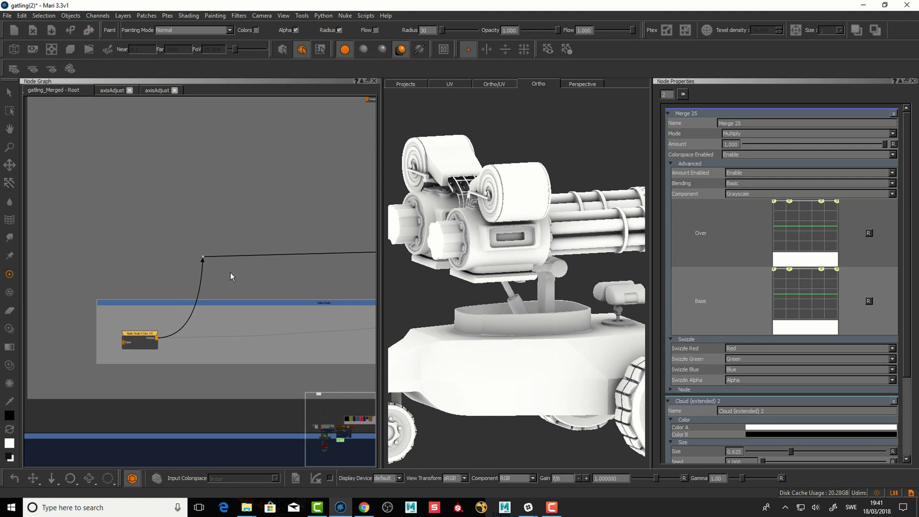
Follow the bake's output forward to Brightness Lookup 6 and display that node on the vehicle.
middle_click_drag(334, 312, 119, 331)
middle_click_drag(335, 268, 121, 321)
left_click_drag(258, 311, 256, 313)
key("1")
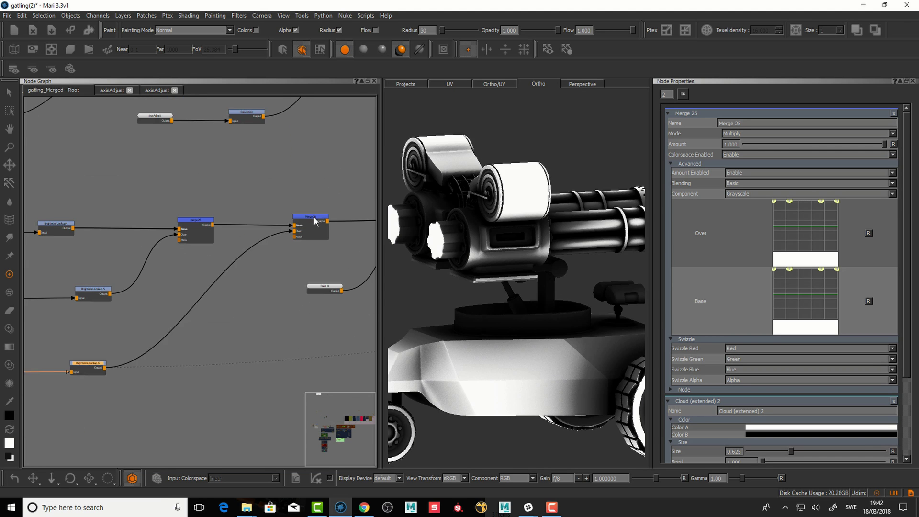
Display Merge 26, open its properties, and examine the grunge multiplied by the baked map.
left_click(314, 218)
key("1")
double_click(314, 219)
middle_click_drag(335, 225, 218, 273)
scroll(276, 269, "down", 1)
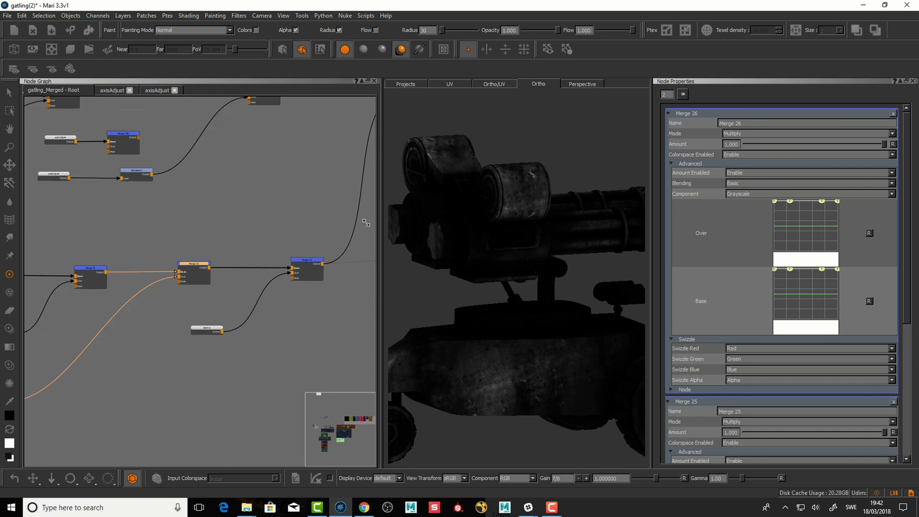
scroll(287, 273, "up", 3)
Display the paint mask feeding Merge 28's Over input, then display Merge 28 and open its properties to compare the masked grunge.
left_click(171, 358)
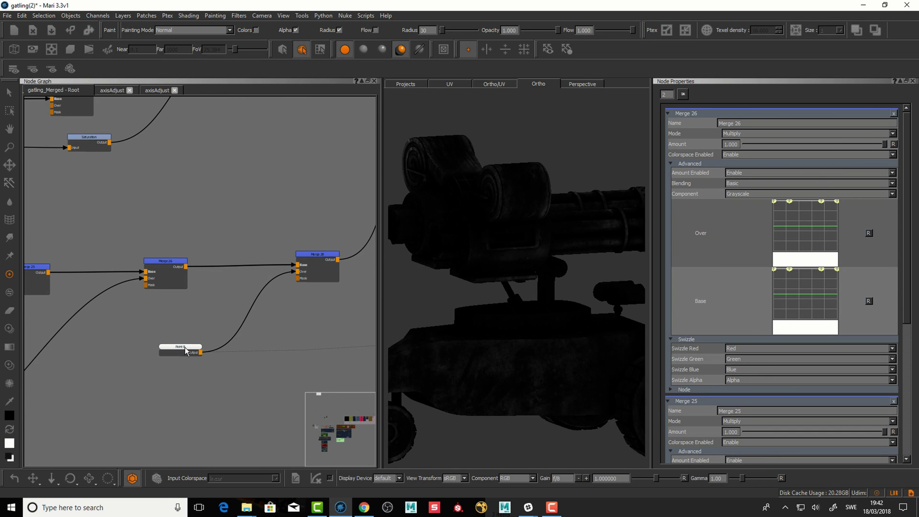
left_click(326, 259)
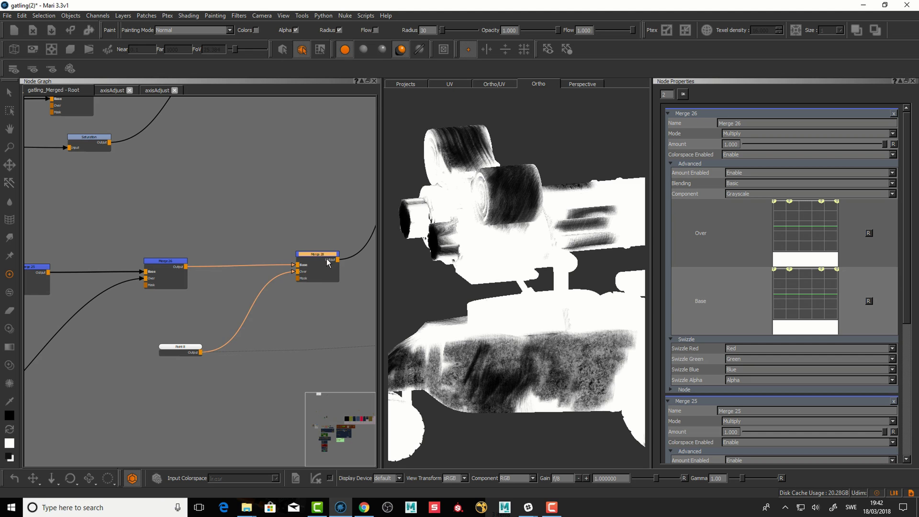
key("1")
mouse_move(475, 276)
left_mouse_down("alt")
mouse_move(483, 286)
mouse_move(486, 280)
left_mouse_up("alt")
middle_click_drag(451, 244, 460, 256, "alt")
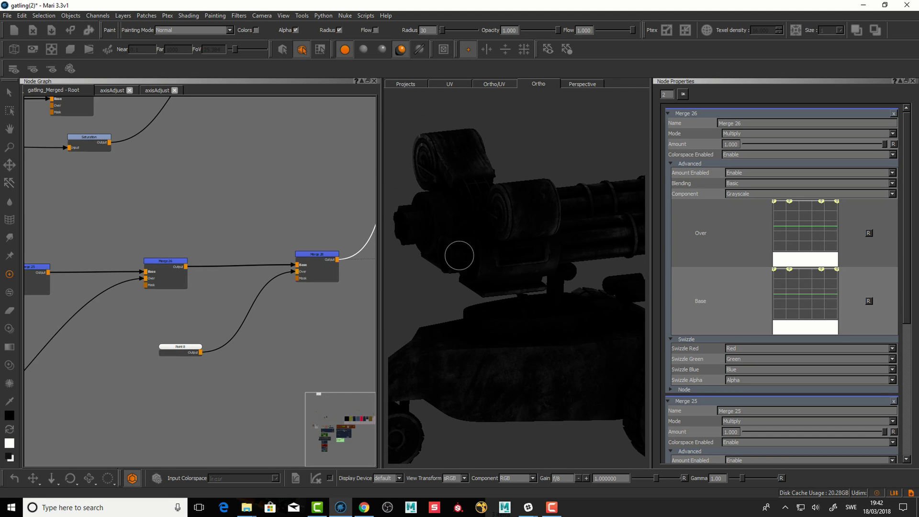
left_click(317, 253)
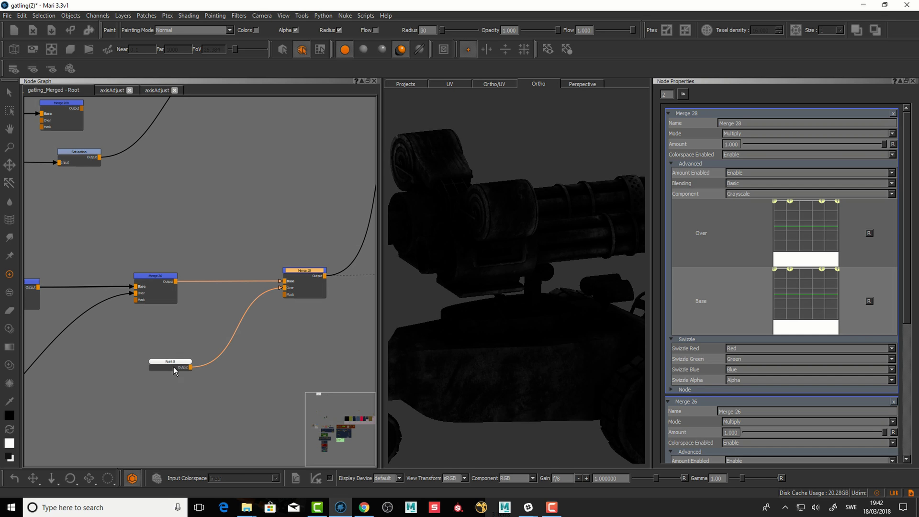
left_click(174, 371)
left_click(311, 278)
Follow Merge 28's output to Merge 27, display that node, and open its properties.
middle_click_drag(286, 253, 116, 446)
left_click(292, 226)
key("1")
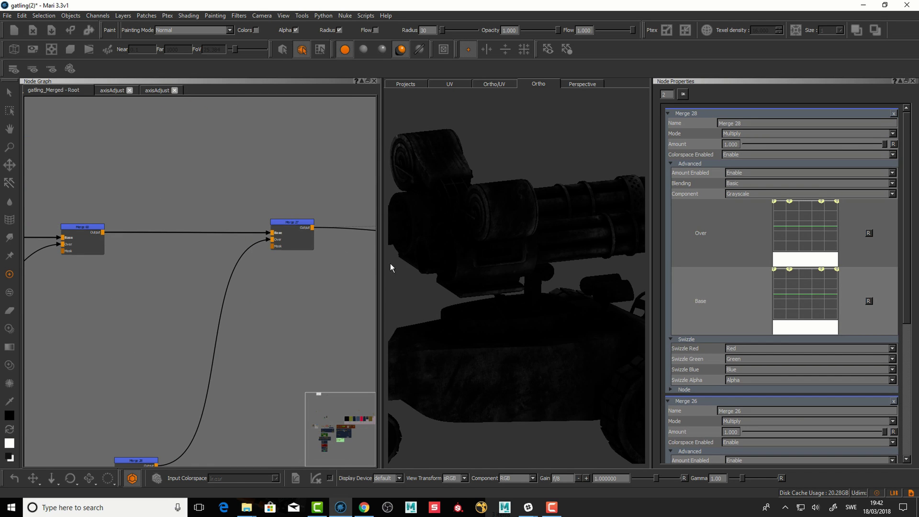
left_click_drag(520, 289, 527, 253, "alt")
right_click_drag(527, 254, 558, 221, "alt")
double_click(296, 221)
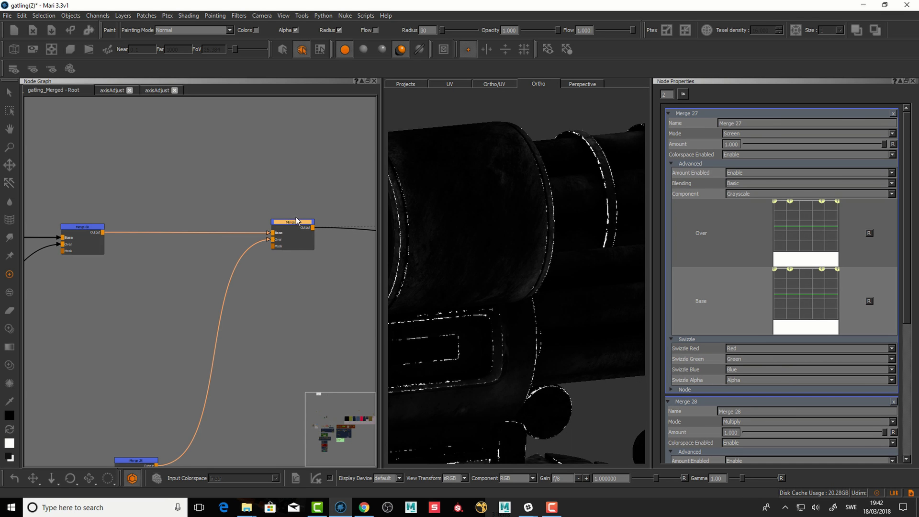
Examine Merge 27's combined edge mask and grunge up close on the gun housing and barrels.
middle_click_drag(320, 326, 316, 329)
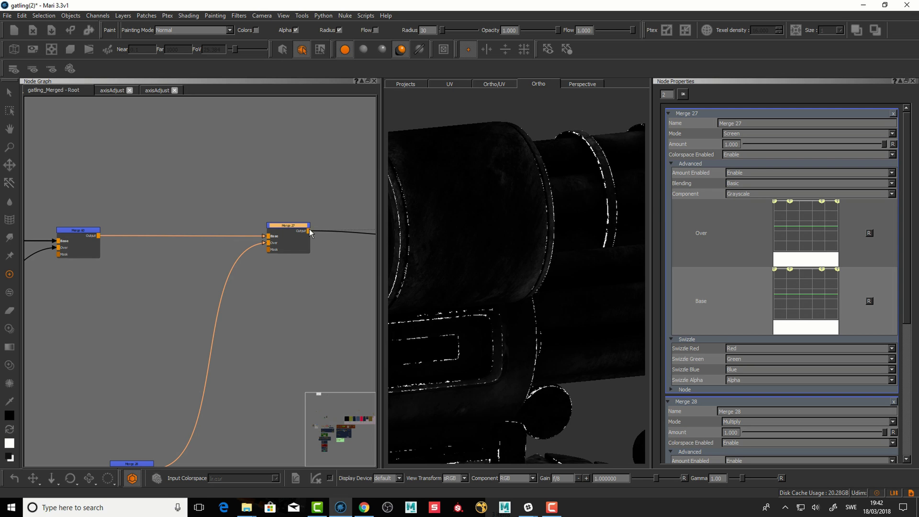
middle_click_drag(540, 225, 529, 254)
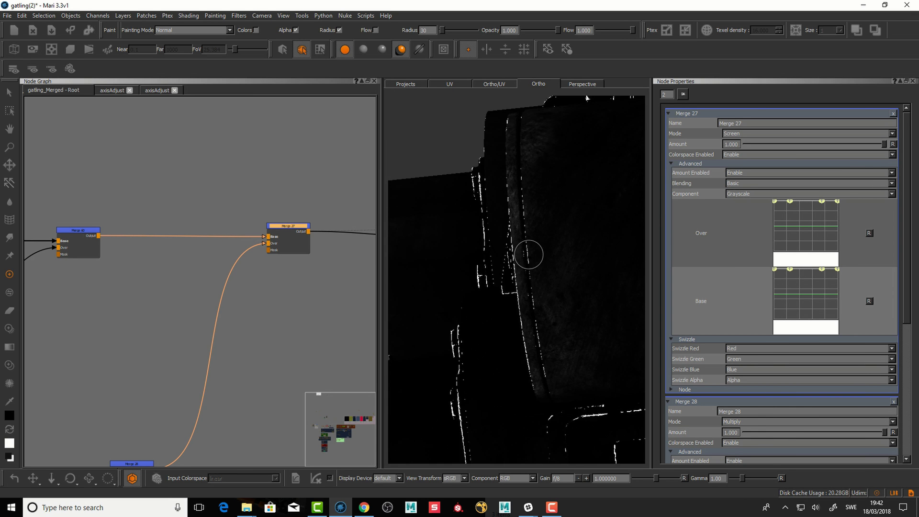
right_click_drag(529, 255, 479, 304, "alt")
left_click_drag(478, 304, 504, 269, "alt")
middle_click_drag(505, 269, 474, 288, "alt")
right_click_drag(475, 288, 553, 231, "alt")
left_click_drag(553, 231, 575, 234, "alt")
Follow Merge 27's output to Bake Point 16 and move the bake point slightly closer to Merge 27.
middle_click_drag(287, 273, 67, 298)
scroll(211, 311, "down", 1)
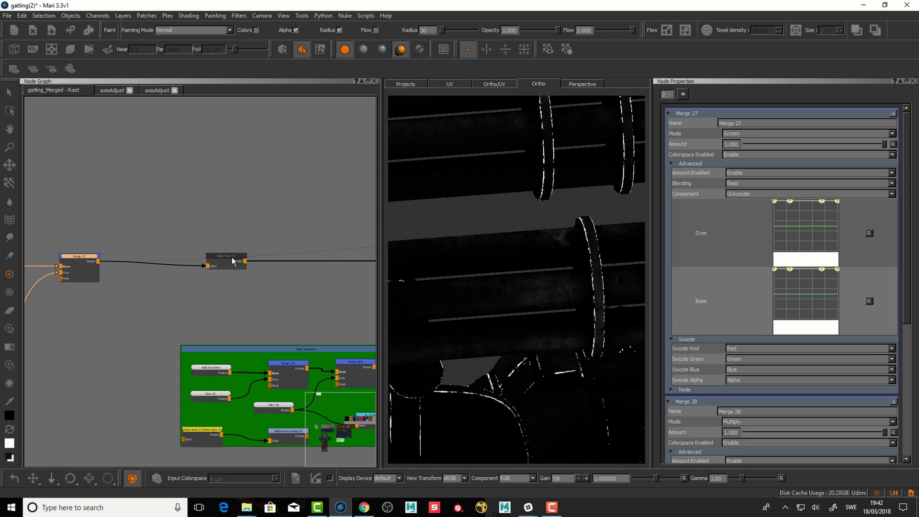
left_click_drag(232, 258, 240, 255)
middle_click_drag(242, 247, 261, 245, "alt")
right_click_drag(262, 246, 408, 157, "alt")
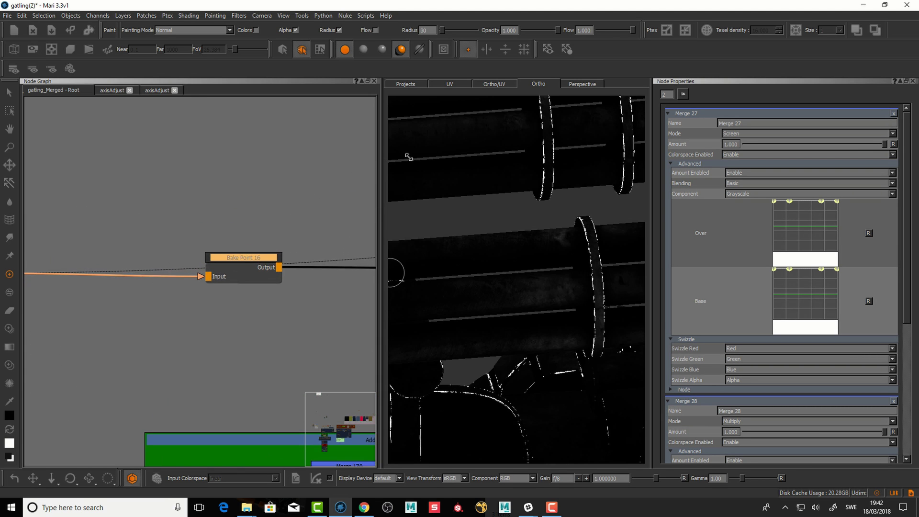
left_click_drag(249, 257, 243, 255)
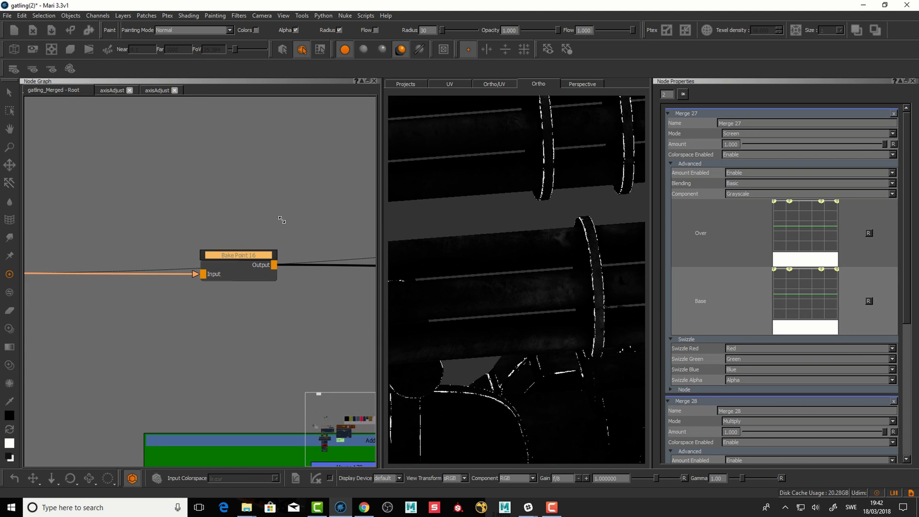
scroll(282, 220, "down", 4)
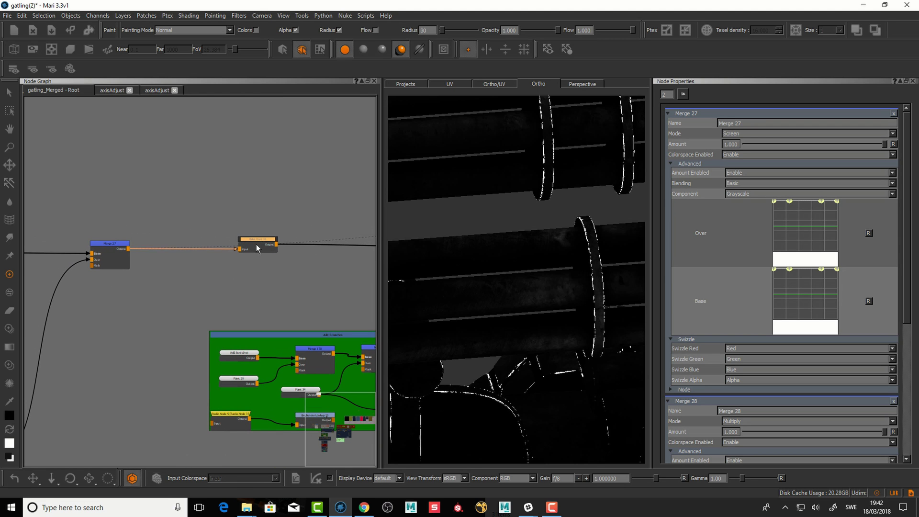
left_click_drag(257, 245, 256, 242)
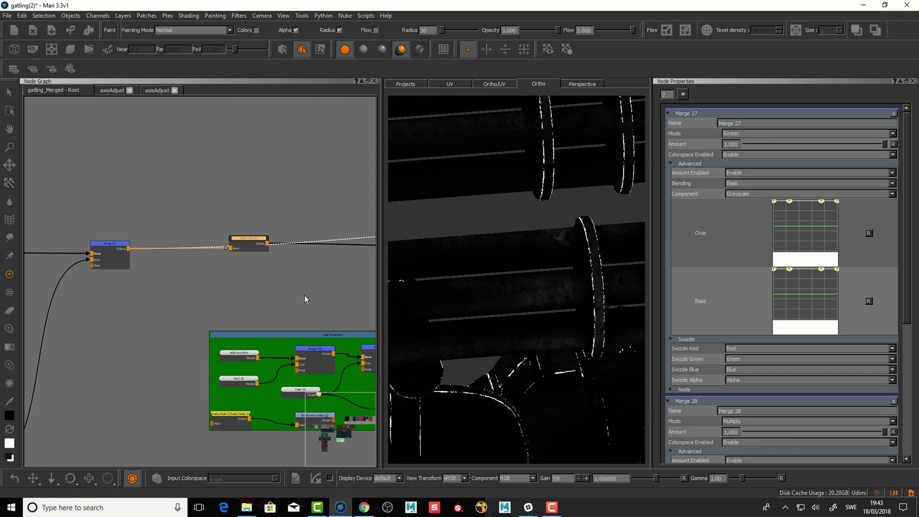
Examine the node network around the Add Scratches group and the upstream mask branches, ending back at Bake Point 16.
middle_click_drag(305, 295, 220, 281)
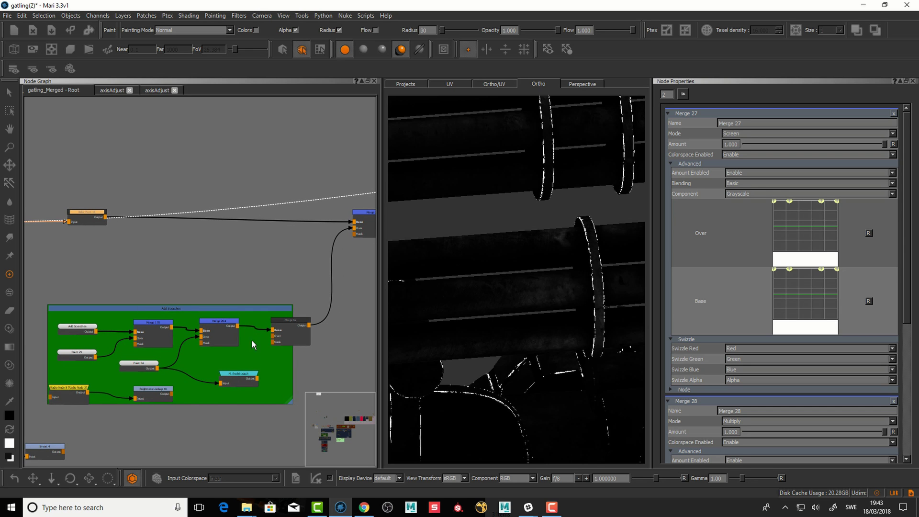
middle_click_drag(96, 219, 191, 246)
left_click_drag(190, 246, 189, 245)
middle_click_drag(215, 259, 384, 253)
middle_click_drag(156, 274, 107, 287, "alt")
middle_click_drag(114, 284, 160, 291)
middle_click_drag(252, 275, 339, 267)
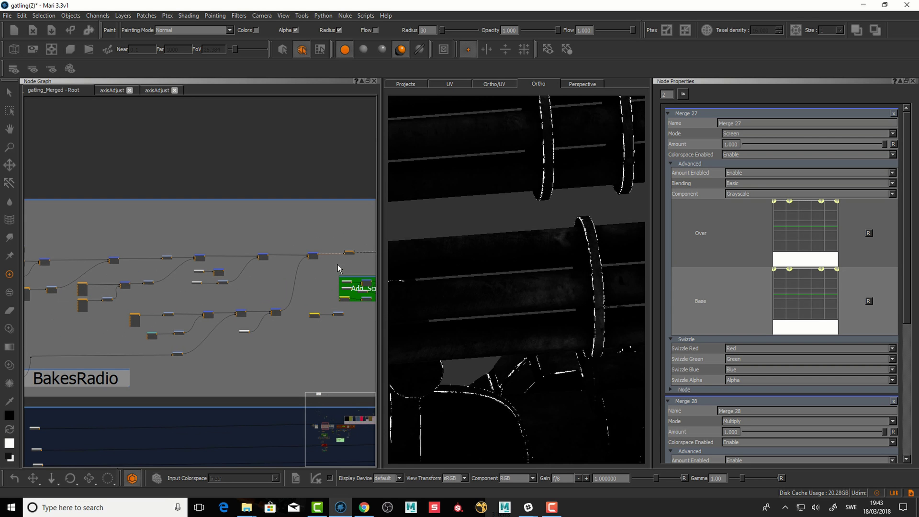
middle_click_drag(205, 323, 172, 328)
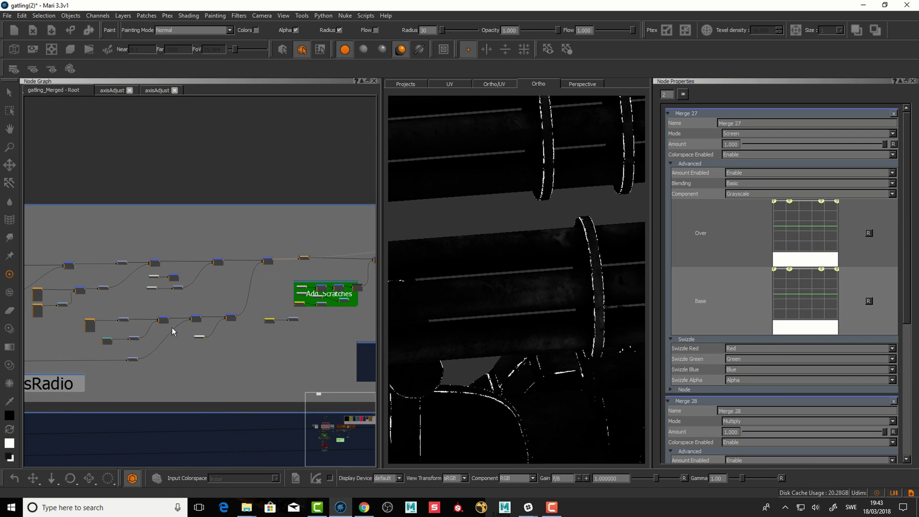
middle_click_drag(270, 258, 350, 220, "alt")
scroll(328, 229, "up", 5)
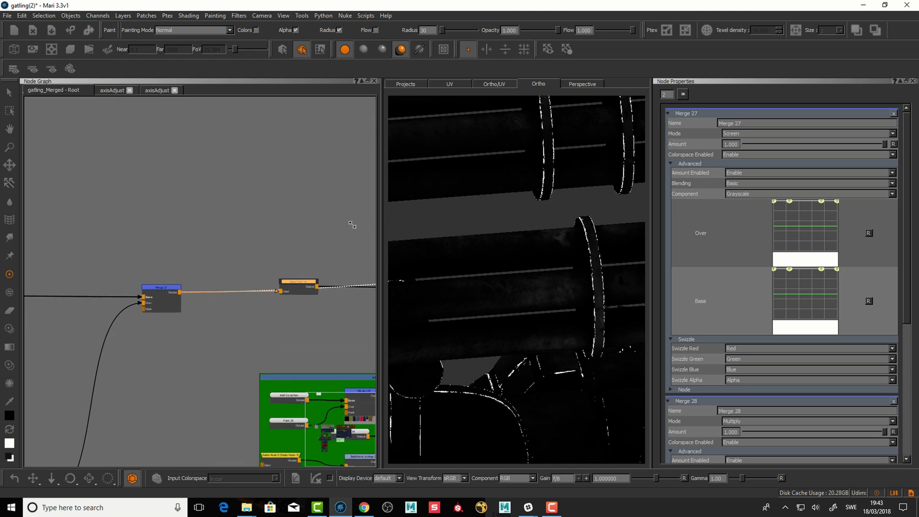
scroll(305, 267, "up", 2)
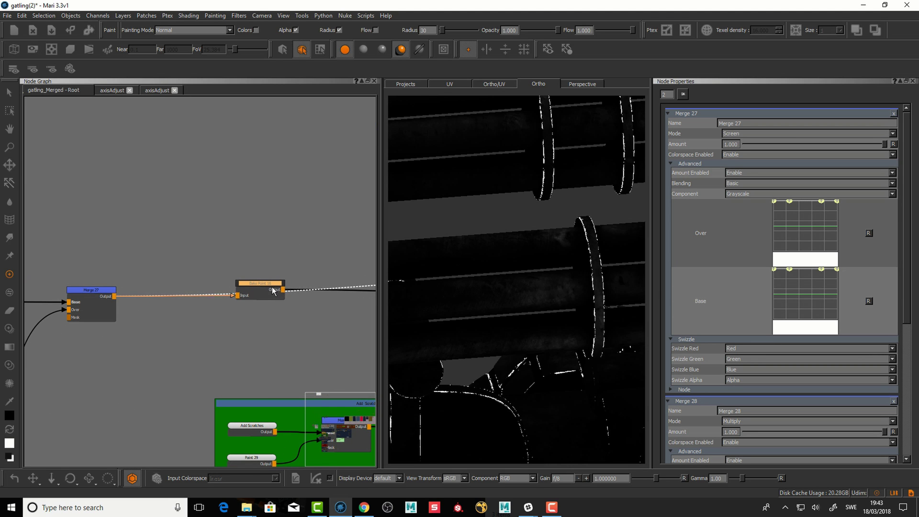
middle_click_drag(270, 283, 234, 277)
Enable and display Bake Point 16, and examine its edge mask on the gun barrels and mount.
left_click(232, 278)
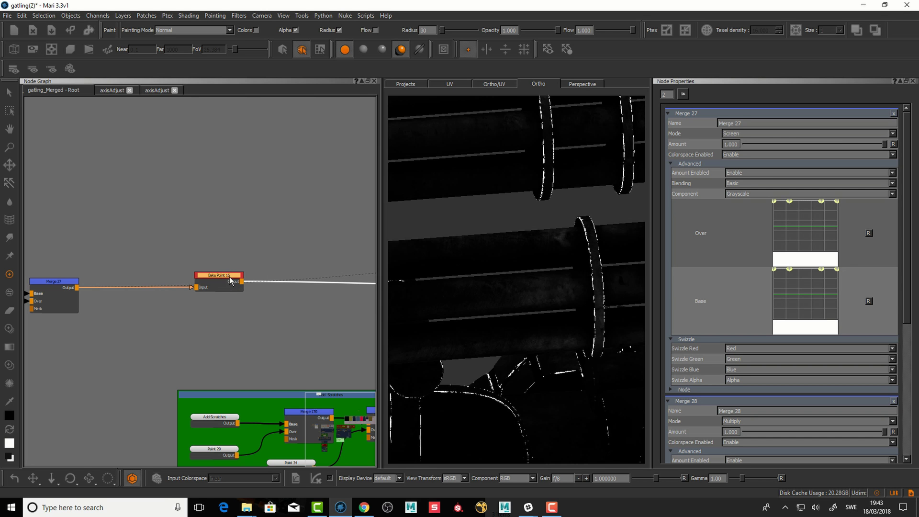
key("1")
right_click_drag(467, 275, 471, 245, "alt")
left_click_drag(501, 283, 509, 265, "alt")
right_click_drag(509, 265, 510, 274, "alt")
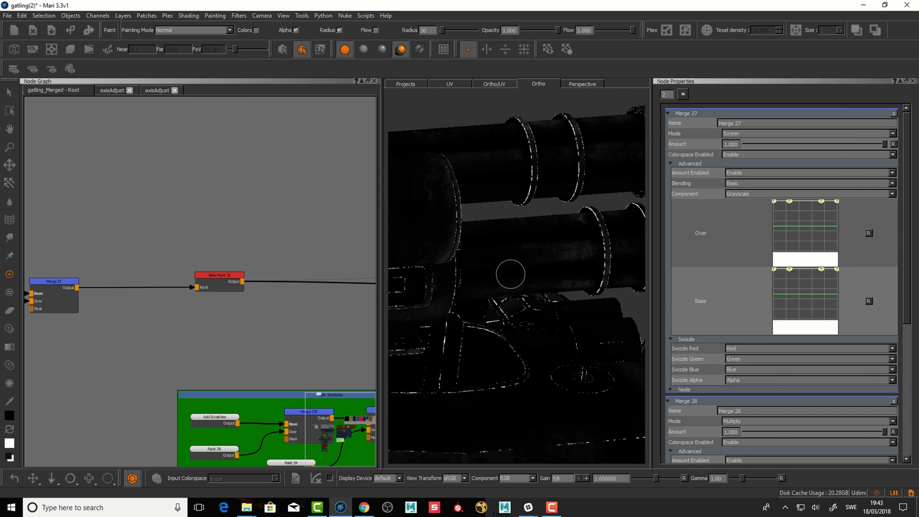
left_click_drag(511, 275, 470, 279, "alt")
Open Bake Point 16's properties and delete the bake point from the node graph.
left_click_drag(214, 276, 205, 277)
double_click(221, 277)
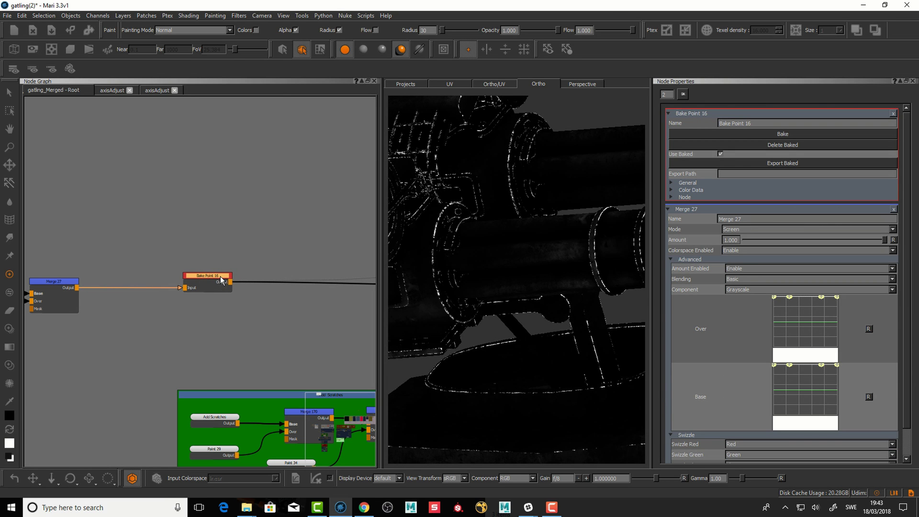
key("Delete")
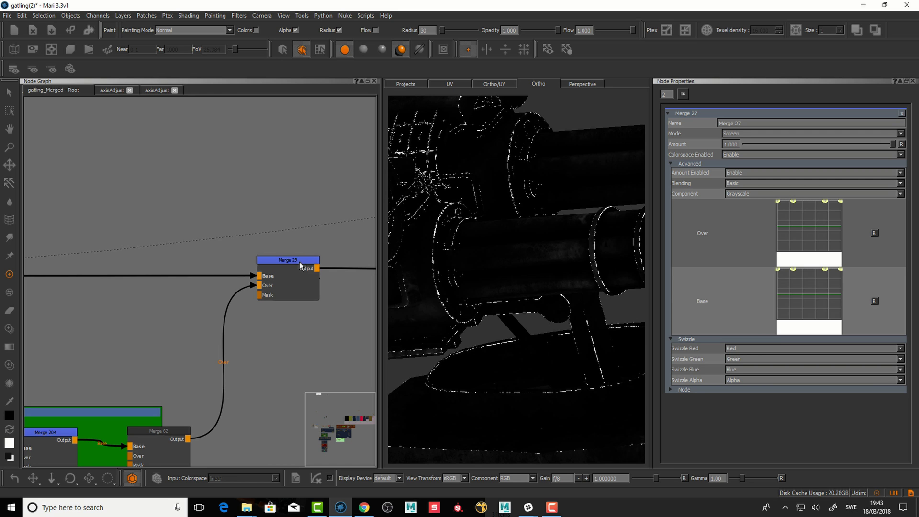
Display Merge 29 and examine the edge mask with the added scratches on the gun and body.
left_click_drag(300, 259, 305, 257)
key("v")
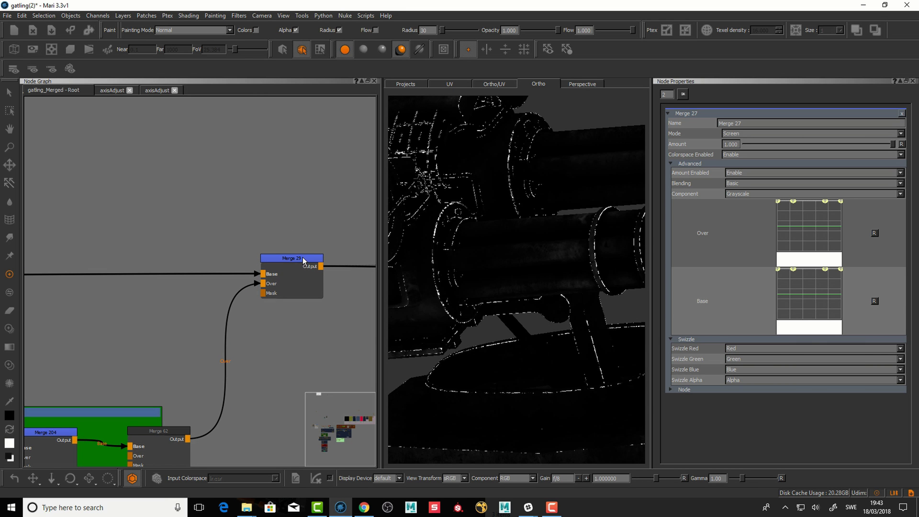
mouse_move(503, 243)
middle_mouse_down("alt")
mouse_move(508, 225)
mouse_move(511, 252)
mouse_move(511, 231)
middle_mouse_up("alt")
left_click_drag(501, 321, 474, 290, "alt")
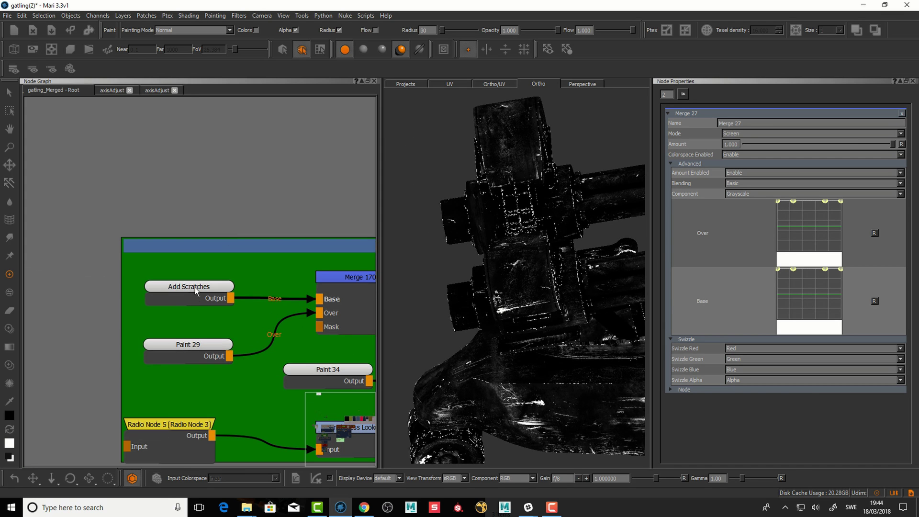
Display the Add Scratches paint, Paint 29 and Merge 170 in turn to compare their scratch masks, and open Merge 170's properties.
left_click(203, 289)
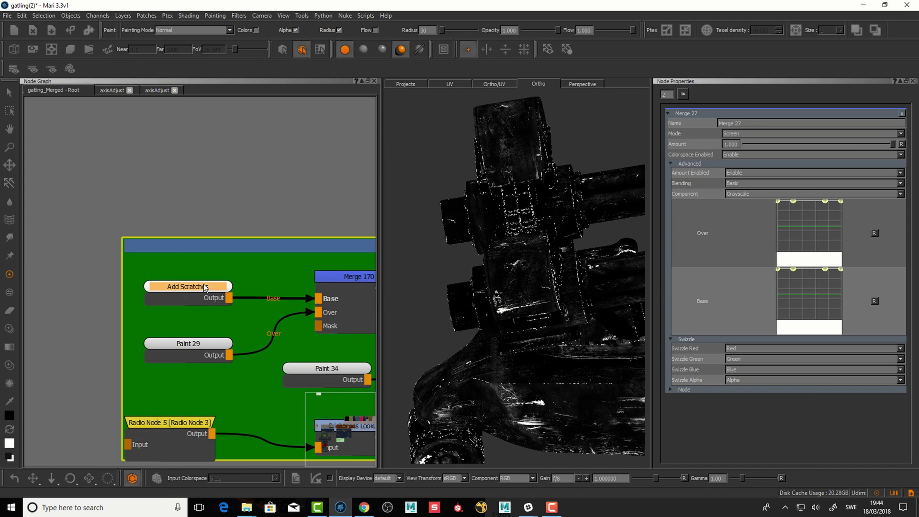
left_click_drag(526, 316, 550, 333, "alt")
right_click_drag(551, 333, 488, 302, "alt")
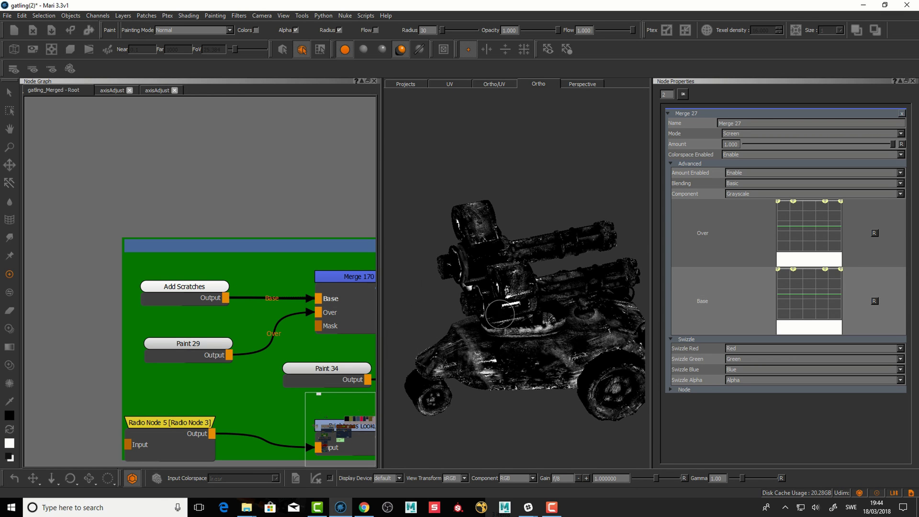
middle_click_drag(500, 315, 487, 331)
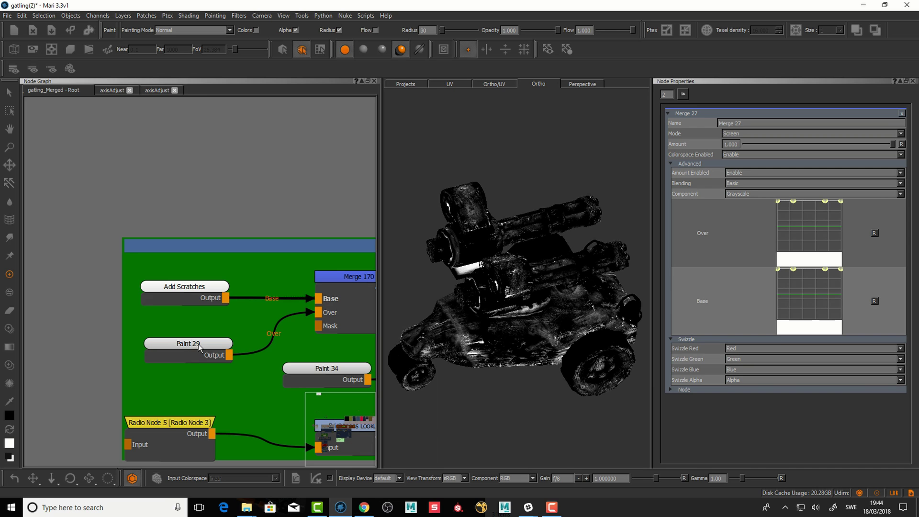
left_click_drag(199, 344, 194, 343)
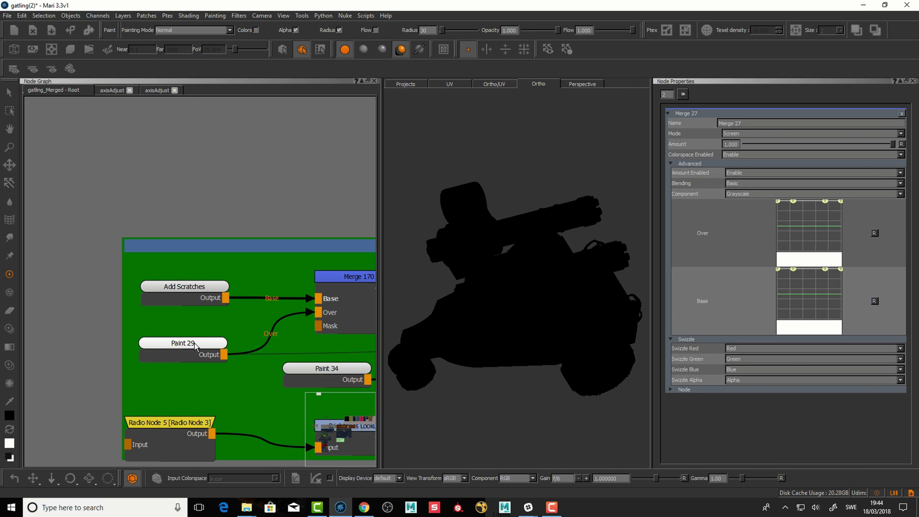
double_click(345, 278)
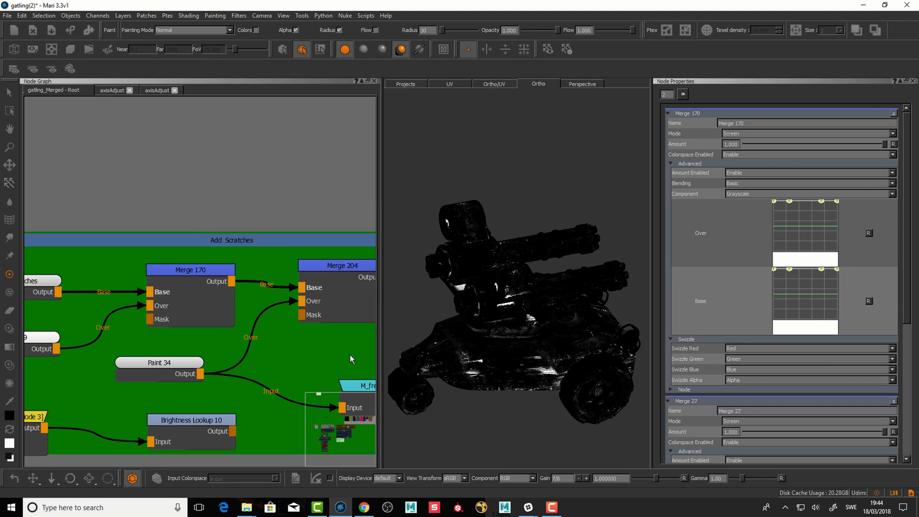
Display Paint 34 and examine its painted scratches on the vehicle's side panel near the wheel.
left_click_drag(185, 368, 181, 368)
left_click_drag(497, 375, 532, 379, "alt")
middle_click_drag(531, 378, 500, 292, "alt")
right_click_drag(500, 292, 522, 300, "alt")
left_click_drag(522, 299, 440, 292, "alt")
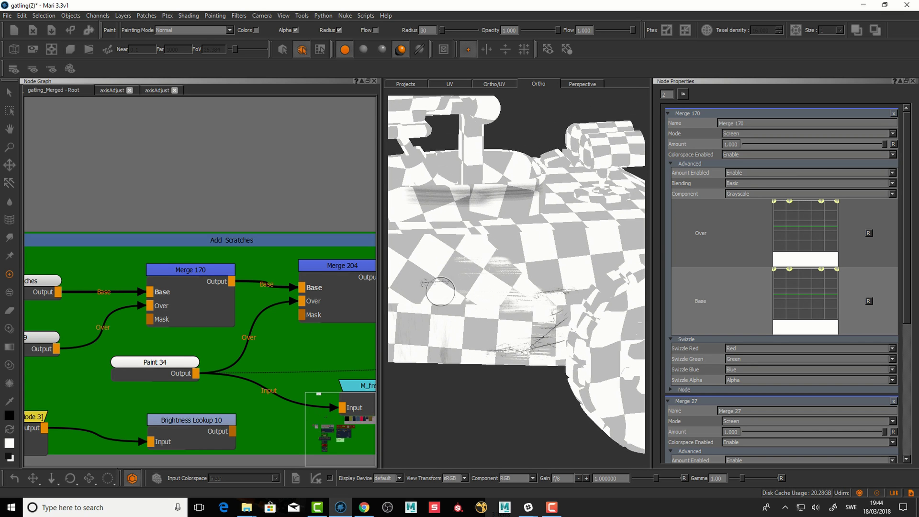
Display Merge 204 and M_freshScratch in turn to compare the combined scratches with the fresh scratches on the side panel.
middle_click_drag(320, 314, 231, 291)
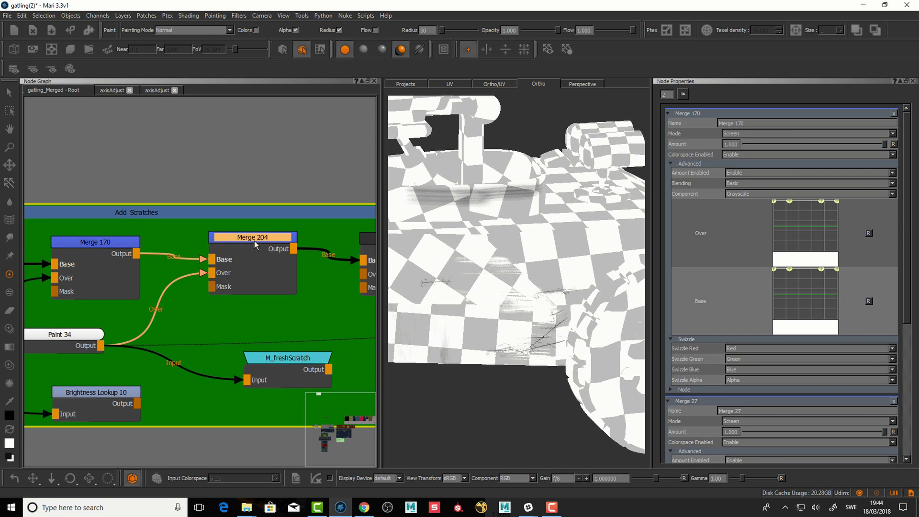
left_click_drag(255, 239, 259, 243)
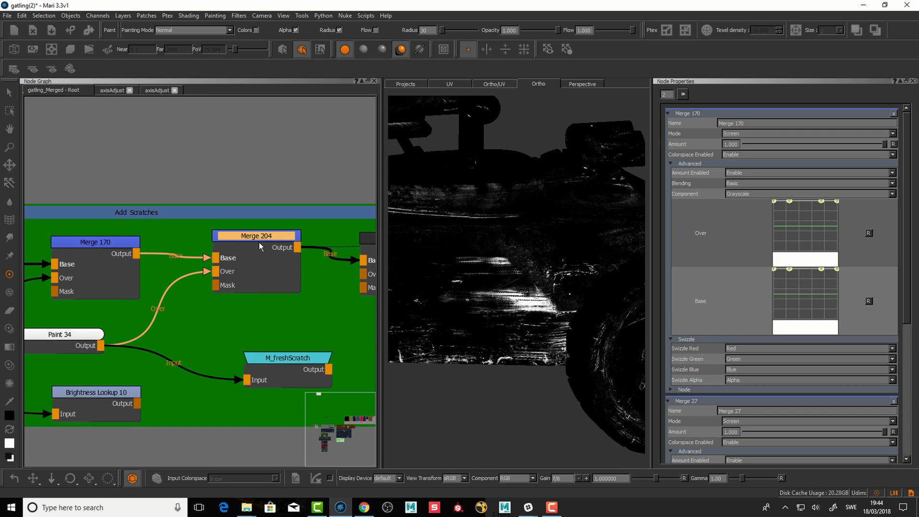
left_click_drag(280, 363, 274, 361)
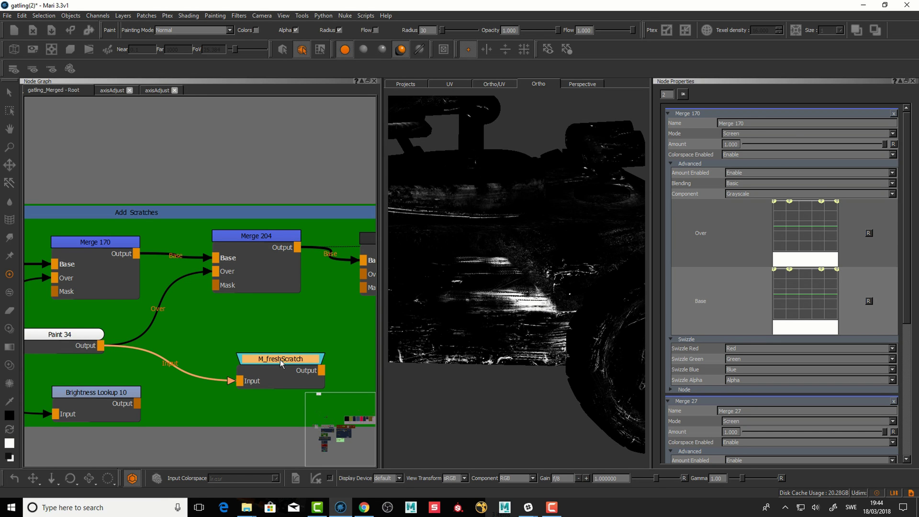
key("v")
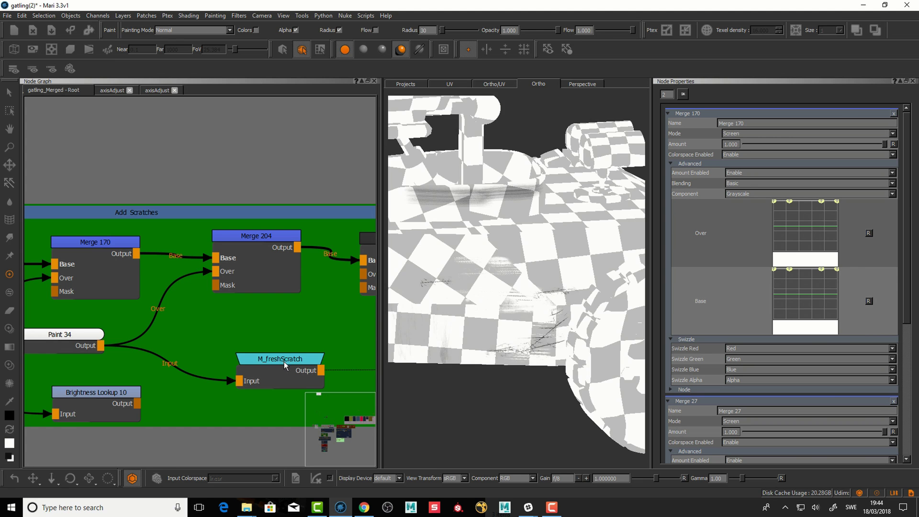
scroll(551, 284, "up", 5)
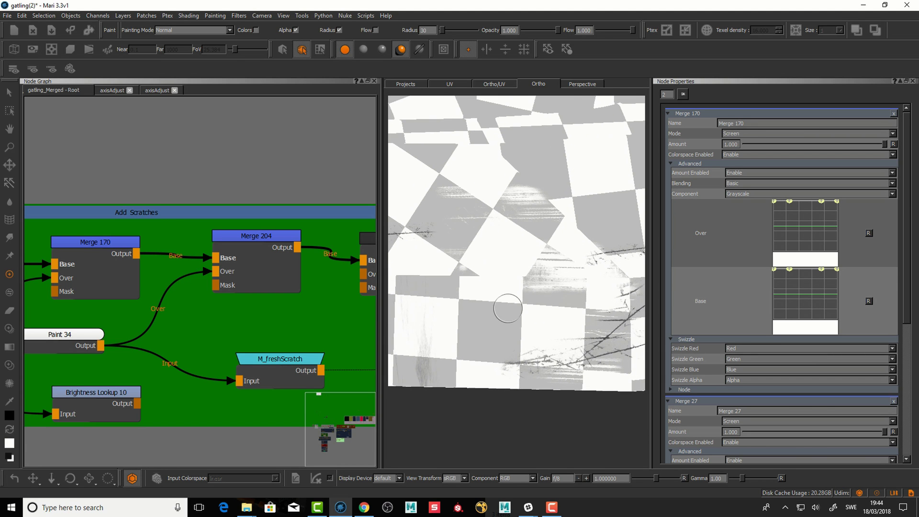
Examine how Paint 34 feeds Merge 204 and M_freshScratch, shifting the nodes slightly within the Add Scratches group.
mouse_move(295, 326)
middle_mouse_down("alt")
mouse_move(271, 319)
mouse_move(281, 322)
middle_mouse_up("alt")
right_click_drag(281, 323, 219, 356, "alt")
middle_click_drag(254, 358, 296, 369, "alt")
left_click(272, 294)
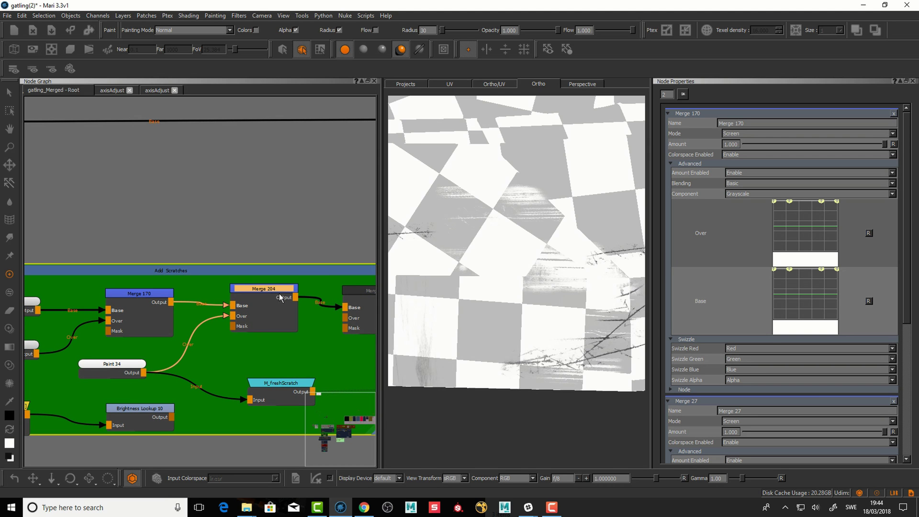
left_click_drag(274, 293, 269, 293)
middle_click_drag(266, 313, 281, 303)
scroll(164, 366, "down", 2)
scroll(199, 321, "up", 2)
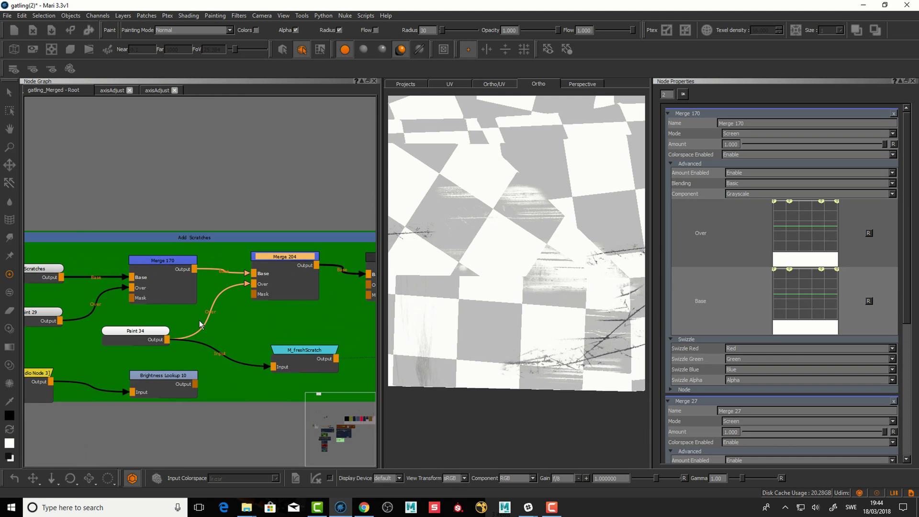
mouse_move(133, 327)
left_mouse_down()
mouse_move(123, 330)
mouse_move(130, 338)
left_mouse_up()
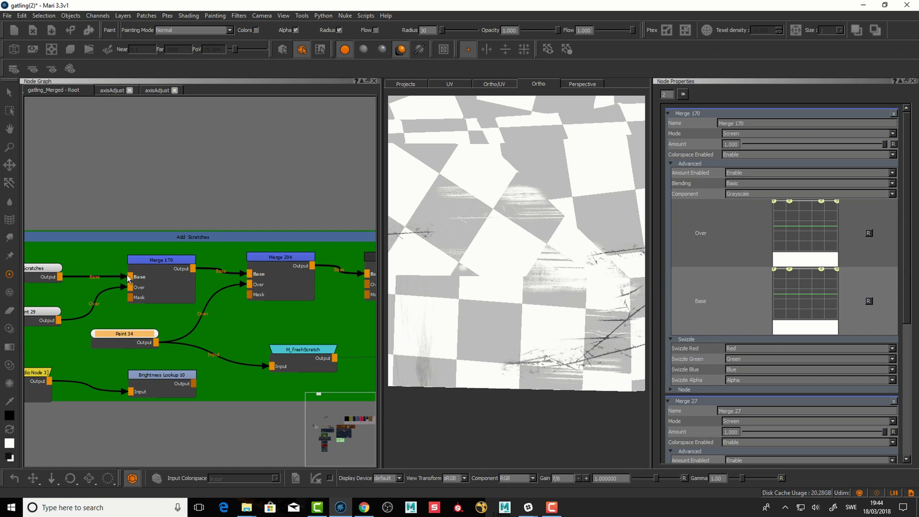
left_click_drag(133, 337, 137, 338)
Display Merge 204, examine its scratches on the vehicle's side, and open the node's properties.
left_click_drag(282, 259, 284, 256)
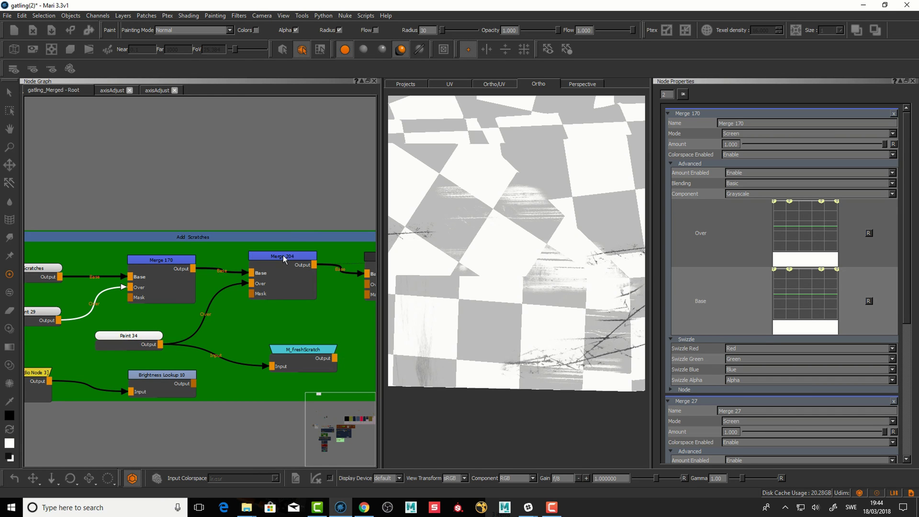
left_click_drag(506, 302, 501, 300, "alt")
right_click_drag(500, 300, 486, 294, "alt")
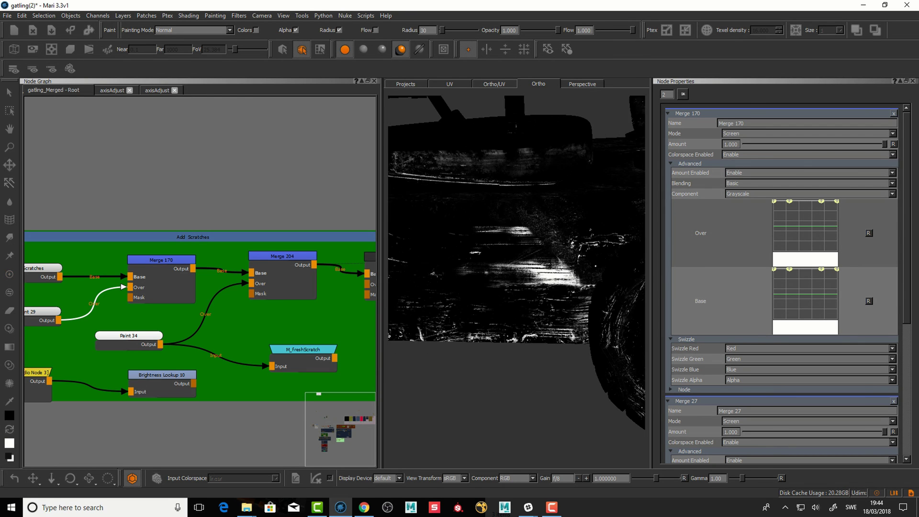
left_click_drag(486, 295, 480, 300, "alt")
left_click(293, 258)
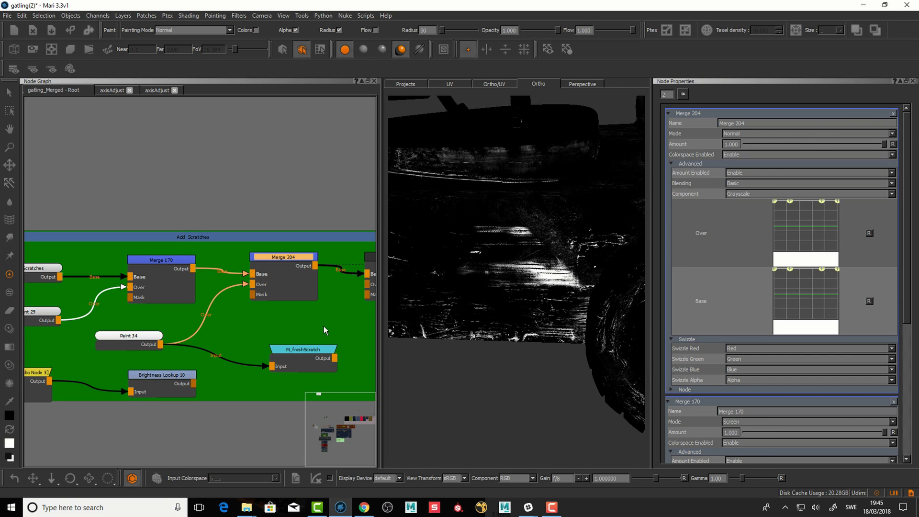
Display M_freshScratch again and bring the end of the Add Scratches group into view.
left_click(289, 351)
key("v")
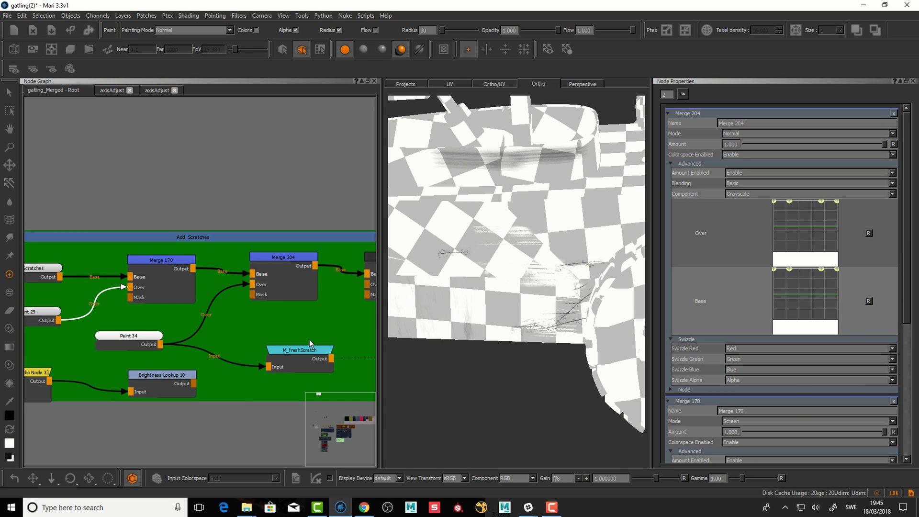
middle_click_drag(295, 339, 229, 340)
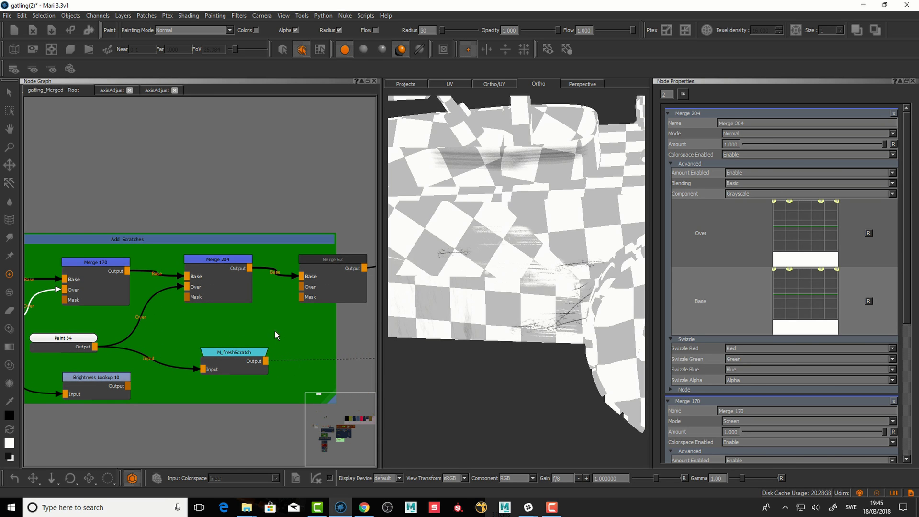
Delete the disabled Merge 62 node after Merge 204, and display Merge 29 with the scratches added.
middle_click_drag(311, 277, 312, 281)
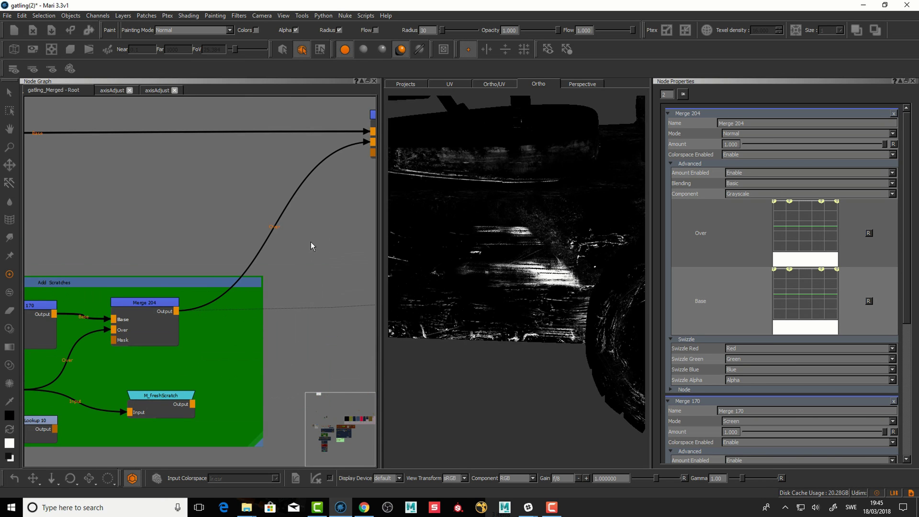
middle_click_drag(321, 250, 221, 322)
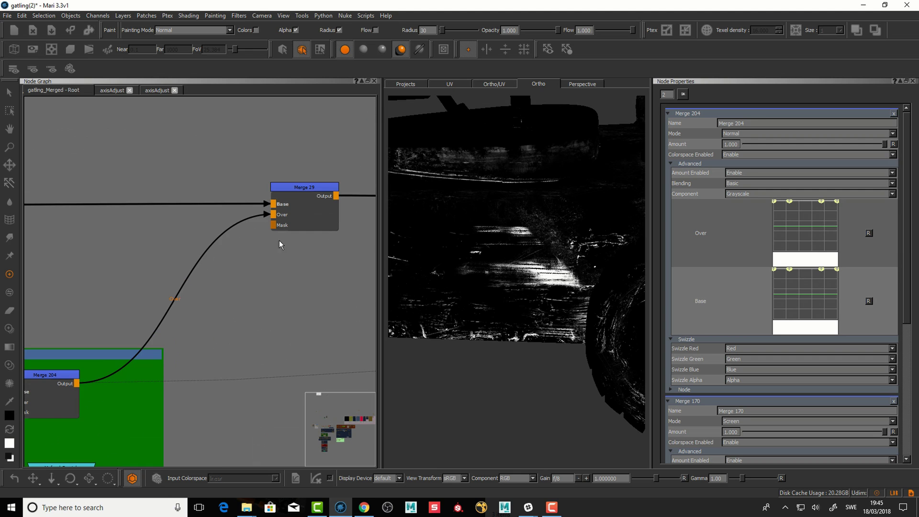
left_click(319, 188)
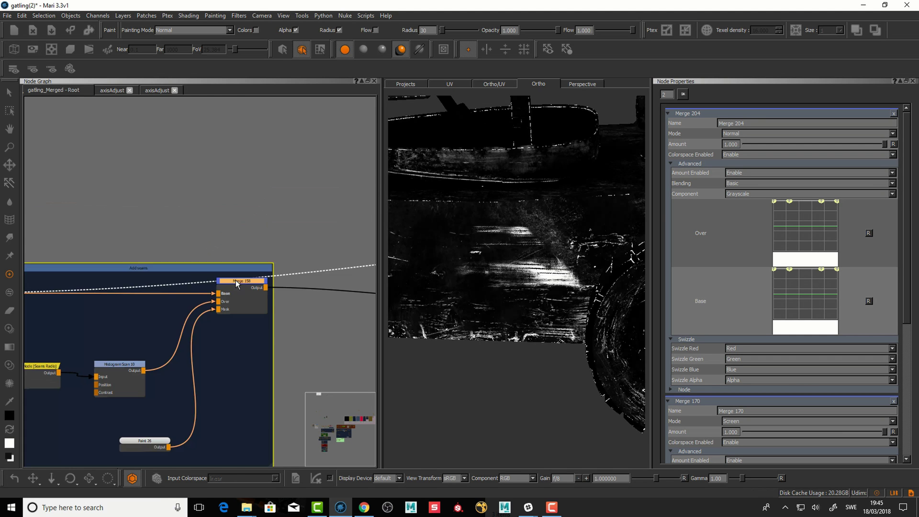
Display the Seams Radio node in the Add seams group and examine the weld seams across the vehicle's body.
middle_click_drag(51, 366, 153, 332)
scroll(153, 332, "up", 2)
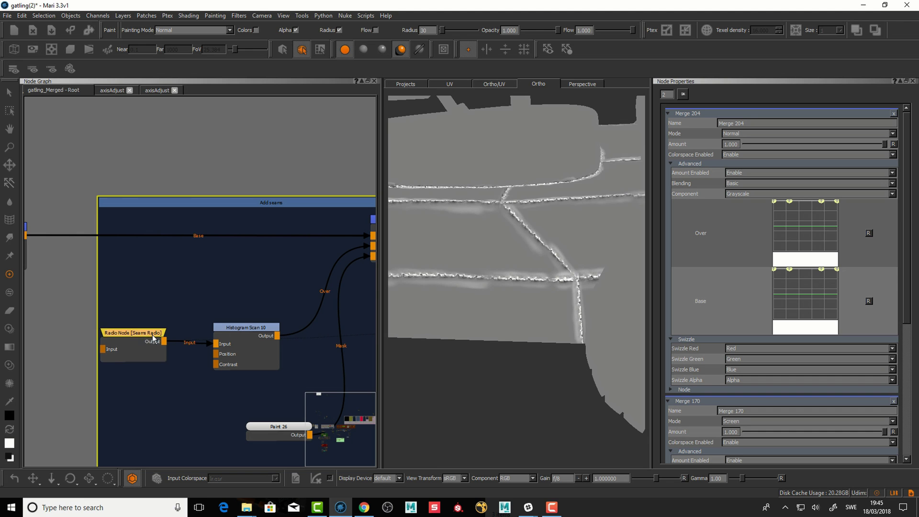
left_click_drag(153, 334, 159, 337)
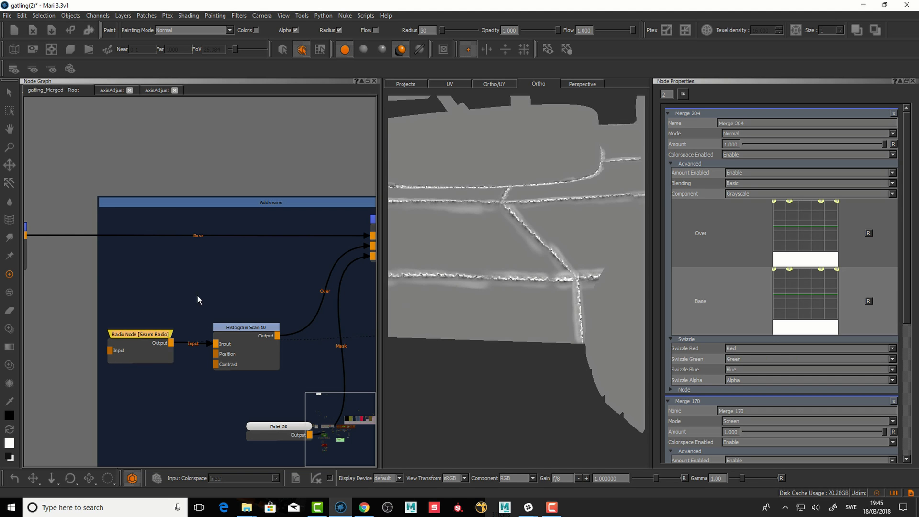
left_click_drag(508, 235, 499, 212, "alt")
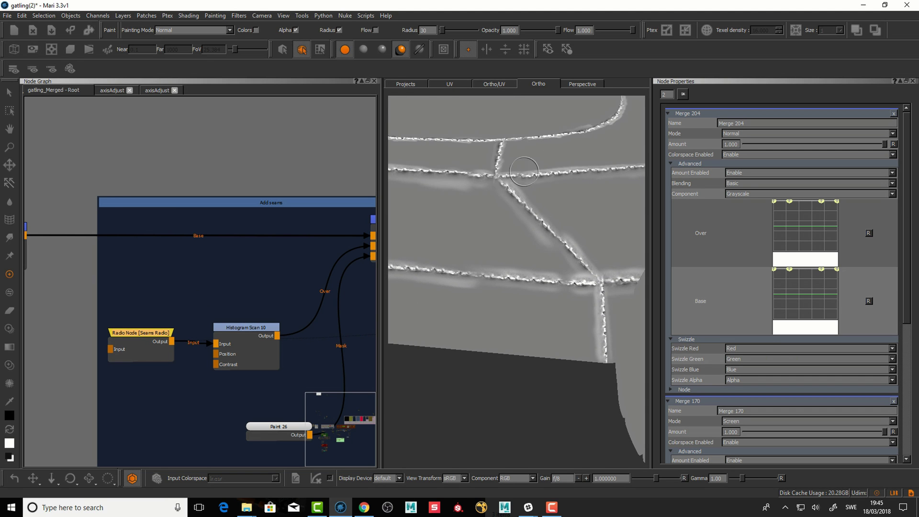
middle_click_drag(513, 164, 526, 181, "alt")
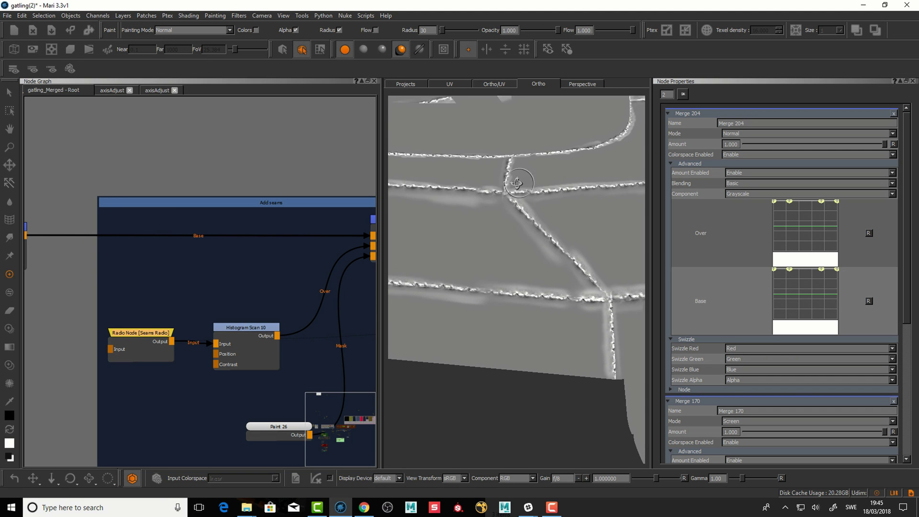
right_click_drag(515, 184, 481, 195, "alt")
middle_click_drag(457, 215, 503, 230, "alt")
left_click_drag(502, 230, 409, 297, "alt")
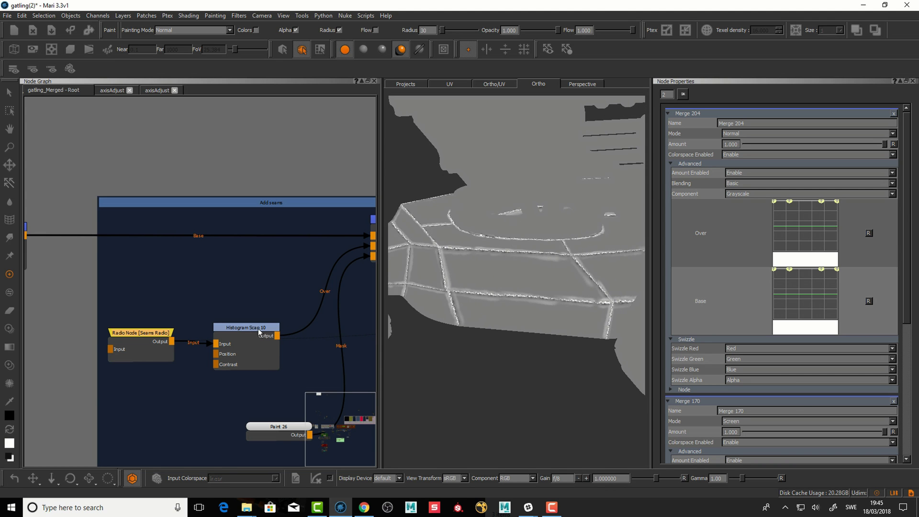
Display Histogram Scan 10 and Merge 158 to compare the isolated seams with the combined edge mask on the body.
middle_click_drag(259, 332, 189, 347)
left_click(336, 236)
key("v")
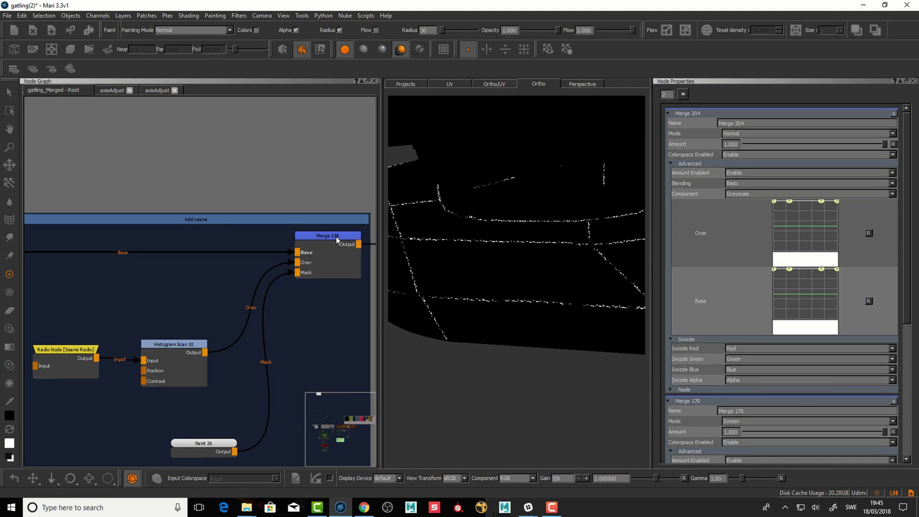
left_click_drag(471, 245, 484, 230, "alt")
mouse_move(484, 230)
right_mouse_down("alt")
mouse_move(534, 230)
mouse_move(484, 239)
right_mouse_up("alt")
middle_click_drag(484, 239, 500, 288, "alt")
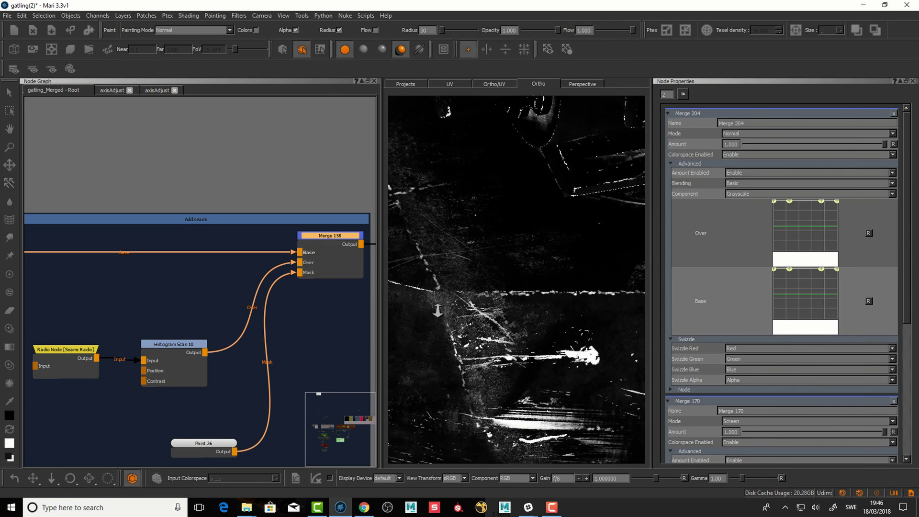
right_click_drag(500, 287, 471, 321, "alt")
Display Paint 26's seam mask, switch the display to Merge 158, and open Merge 158's properties.
left_click_drag(198, 448, 195, 446)
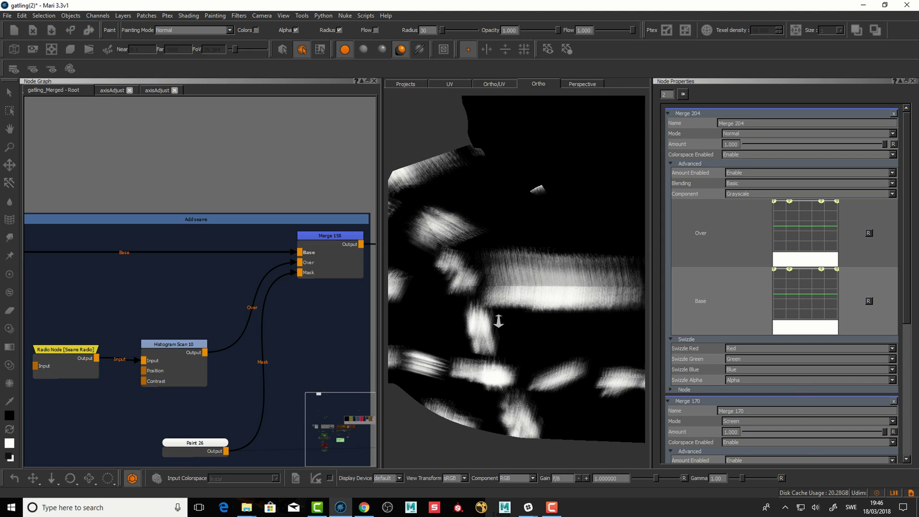
left_click_drag(337, 241, 338, 238)
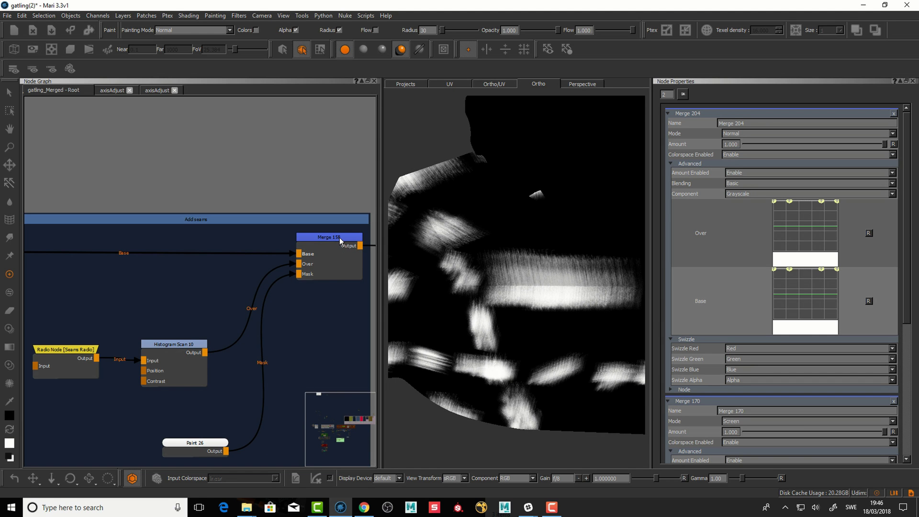
left_click_drag(340, 237, 340, 239)
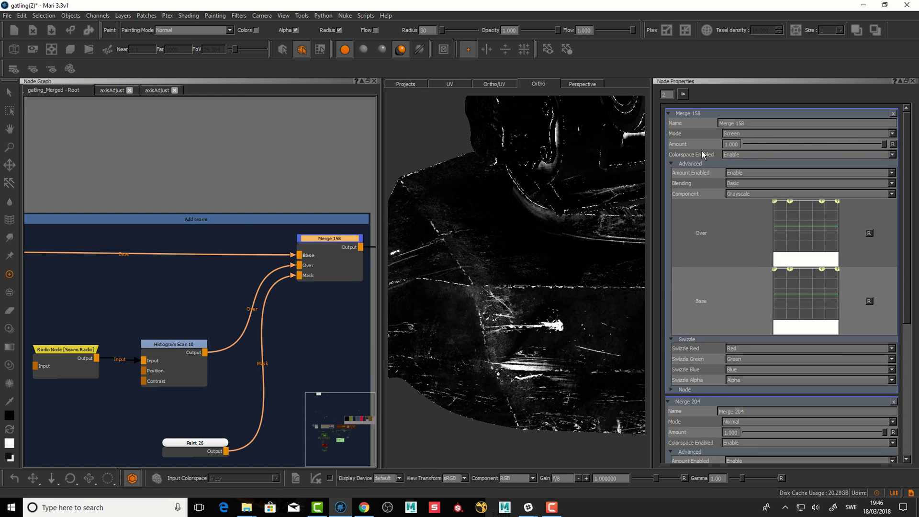
Examine Merge 158's edge mask with added seams on the body, guns and wheels, and locate its downstream connection.
left_click_drag(540, 300, 513, 312, "alt")
right_click_drag(513, 312, 514, 301, "alt")
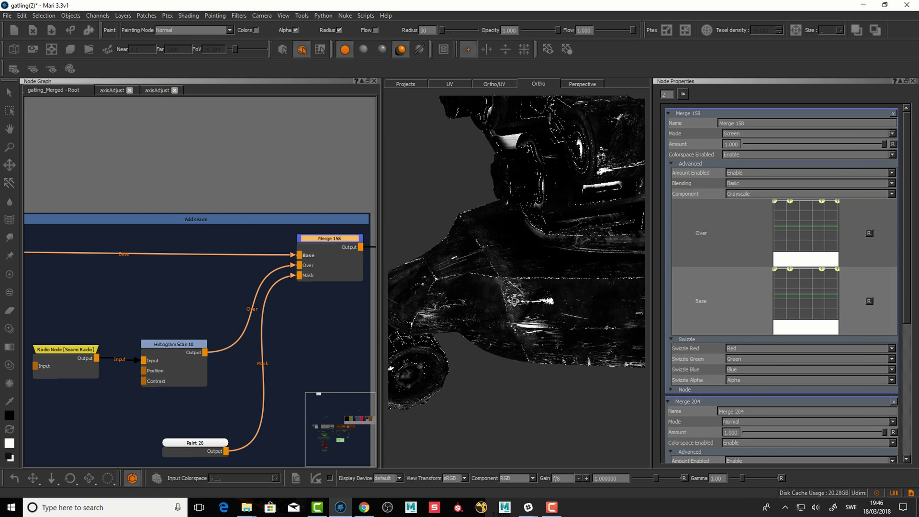
left_click_drag(514, 301, 422, 301, "alt")
right_click_drag(421, 301, 424, 290, "alt")
left_click_drag(424, 290, 505, 298, "alt")
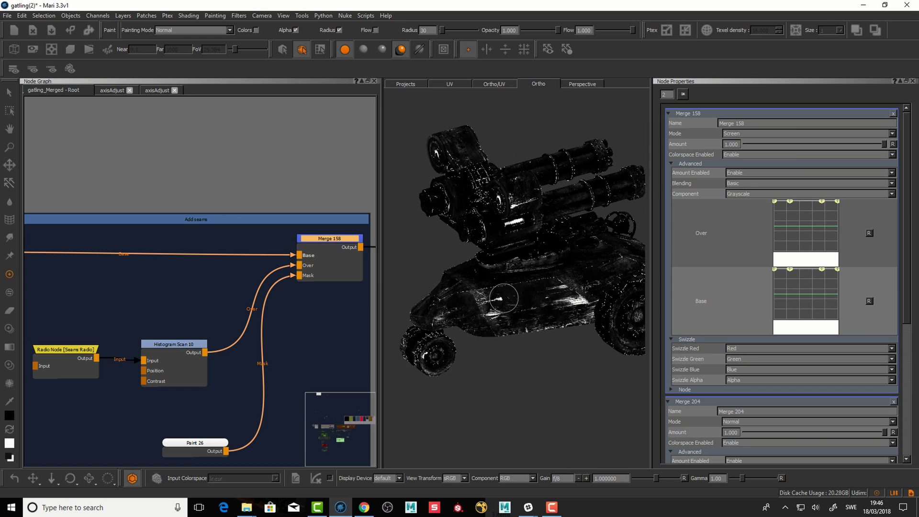
middle_click_drag(504, 298, 512, 326, "alt")
left_click_drag(512, 326, 503, 266, "alt")
middle_click_drag(480, 256, 526, 253, "alt")
mouse_move(527, 253)
right_mouse_down("alt")
mouse_move(526, 264)
mouse_move(526, 254)
right_mouse_up("alt")
scroll(205, 334, "down", 6)
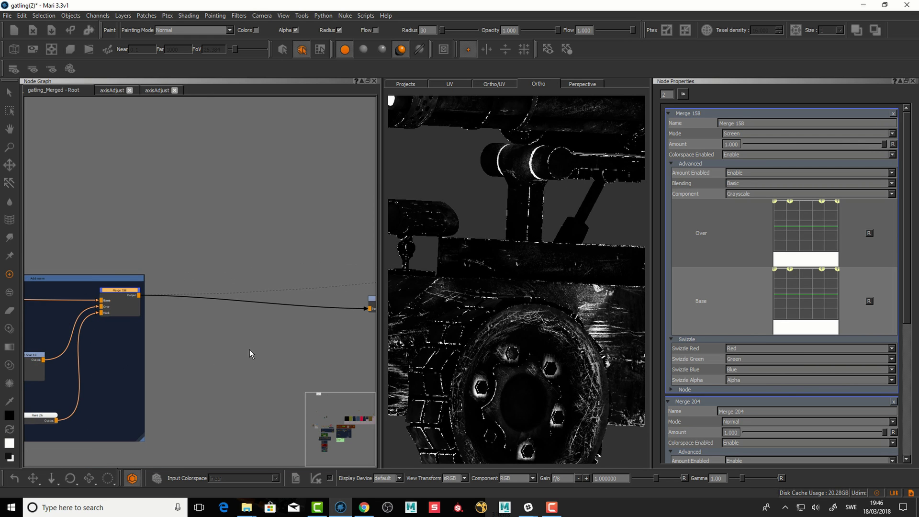
Locate the Clamp node that follows Merge 158 and trace its input connection back to the Add seams group.
middle_click_drag(249, 354, 161, 355)
left_click(283, 306)
right_click_drag(284, 275, 327, 269, "alt")
mouse_move(278, 304)
left_mouse_down()
mouse_move(289, 306)
mouse_move(279, 305)
left_mouse_up()
middle_click_drag(279, 306, 285, 300)
left_click_drag(286, 299, 280, 295)
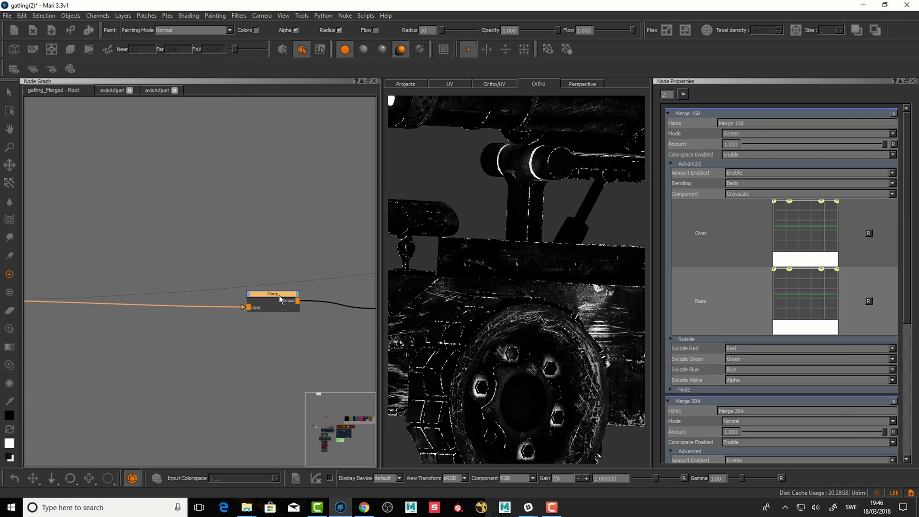
middle_click_drag(173, 327, 331, 314)
middle_click_drag(214, 344, 287, 351)
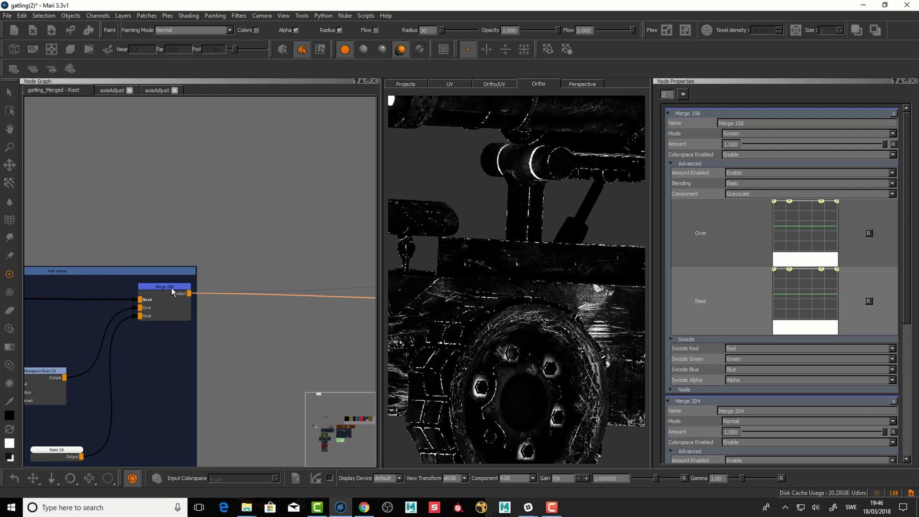
Trace Merge 158's output to the Clamp node and display the clamped edge mask on the vehicle.
left_click_drag(172, 289, 169, 288)
middle_click_drag(244, 322, 132, 328)
middle_click_drag(325, 328, 231, 331)
left_click_drag(304, 298, 295, 297)
key("1")
middle_click_drag(318, 331, 192, 324)
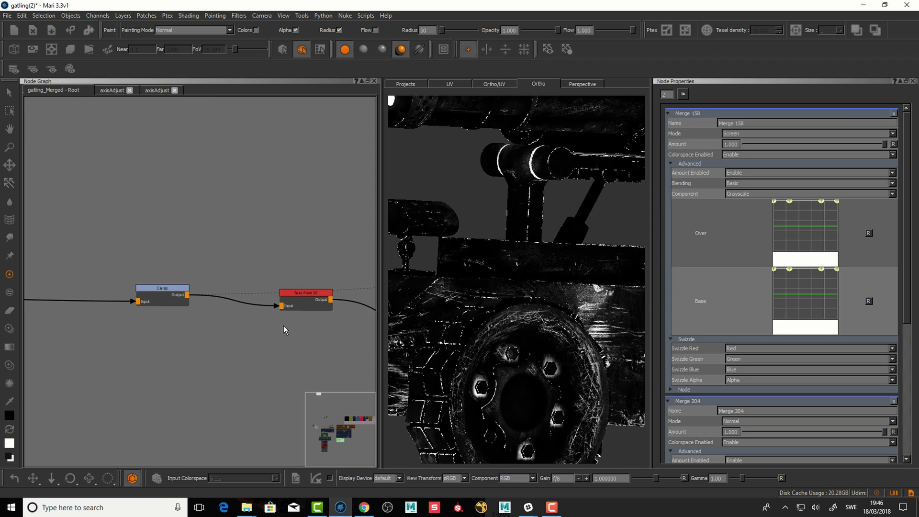
Display Bake Point 20 after the Clamp node and examine its baked edge mask on the guns and body.
left_click_drag(313, 293, 311, 303)
left_click_drag(180, 296, 186, 298)
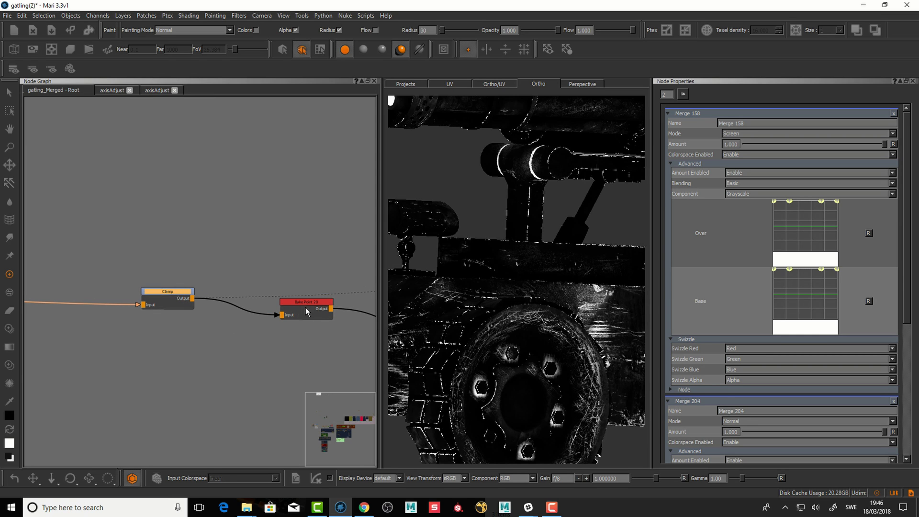
left_click_drag(304, 302, 300, 303)
middle_click_drag(300, 359, 261, 364)
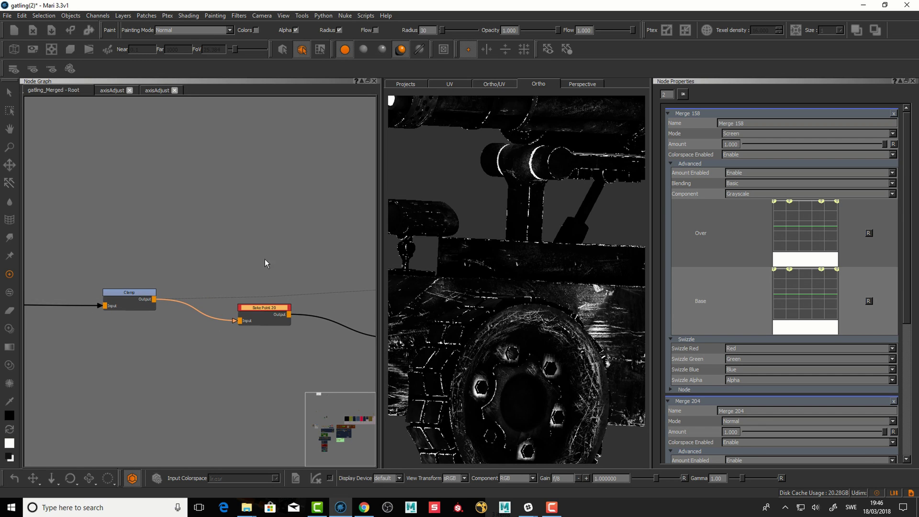
scroll(266, 259, "up", 2)
left_click(264, 318)
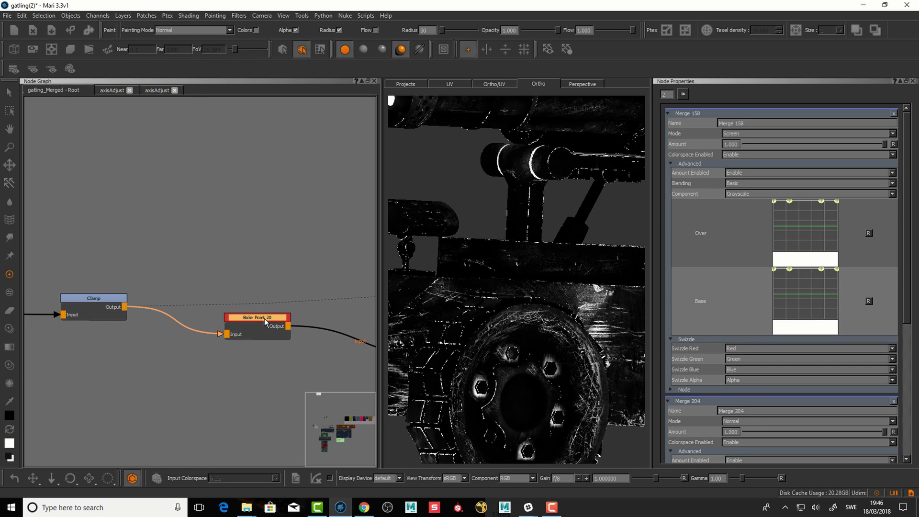
key("1")
left_click_drag(418, 293, 399, 323, "alt")
left_click(265, 324)
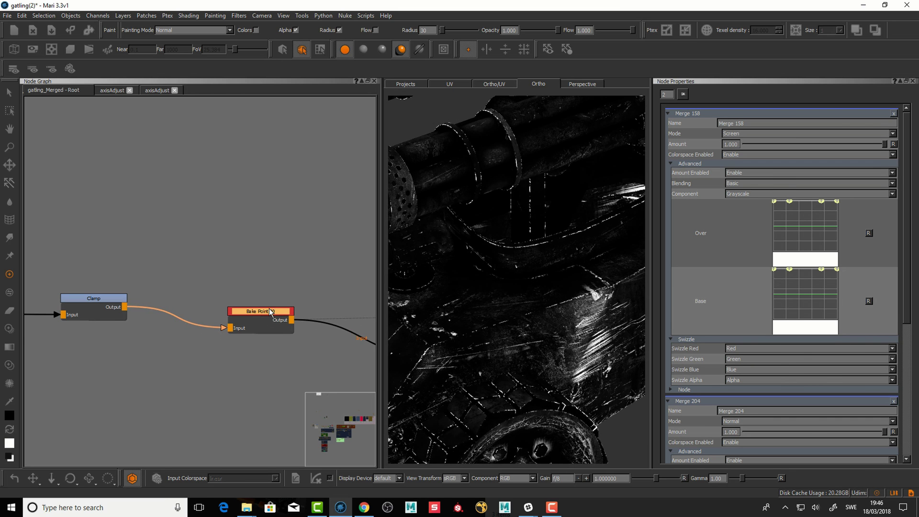
scroll(314, 302, "down", 1)
middle_click_drag(277, 310, 251, 292)
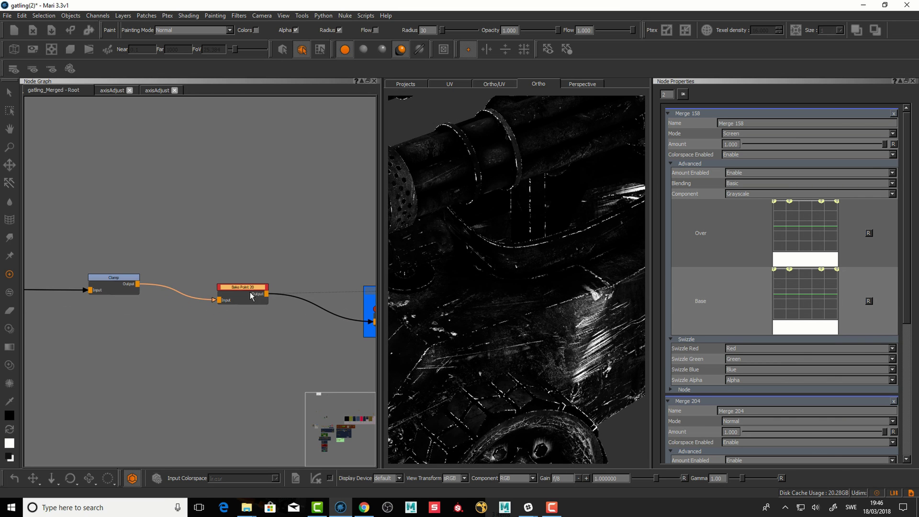
Follow Bake Point 20 to the MetaLmASK node in Backdrop 9 and jump to the MetaLmASK bookmark.
right_click_drag(258, 274, 269, 281, "alt")
middle_click_drag(255, 304, 149, 307)
right_click_drag(230, 258, 239, 265, "alt")
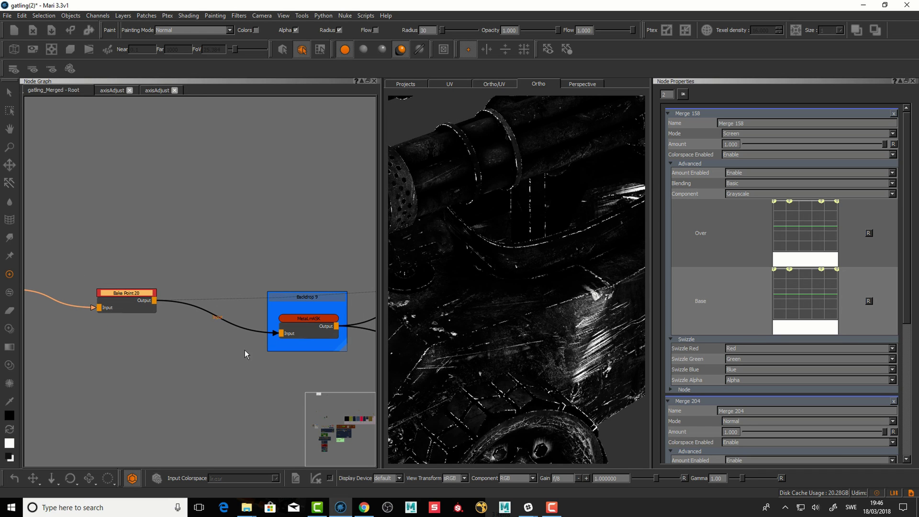
middle_click_drag(246, 349, 196, 343)
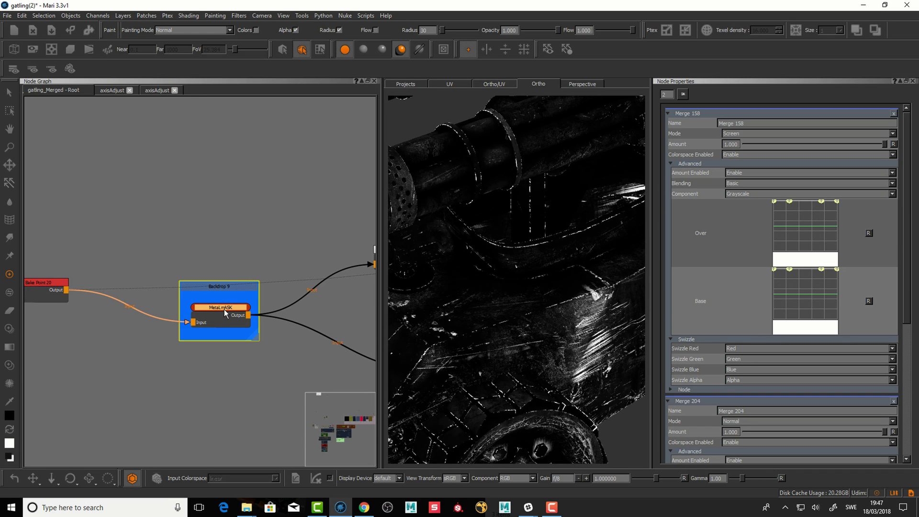
key("j")
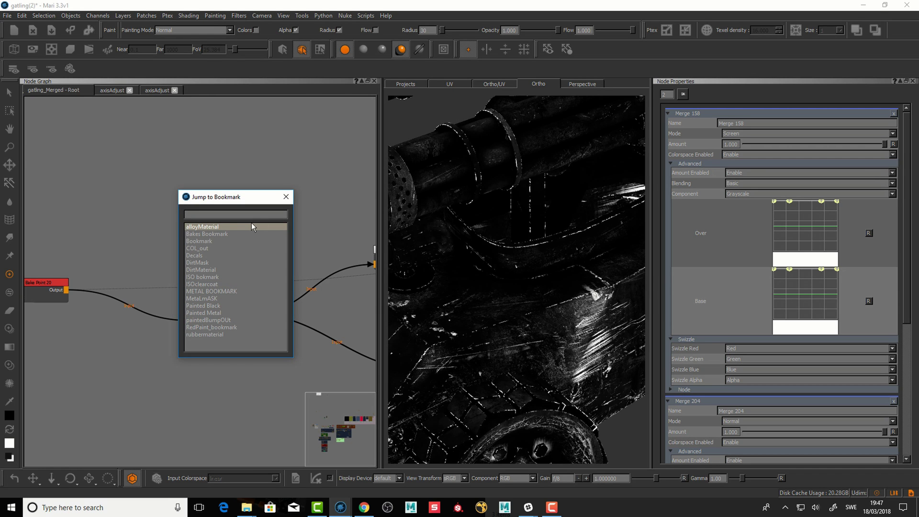
type("me")
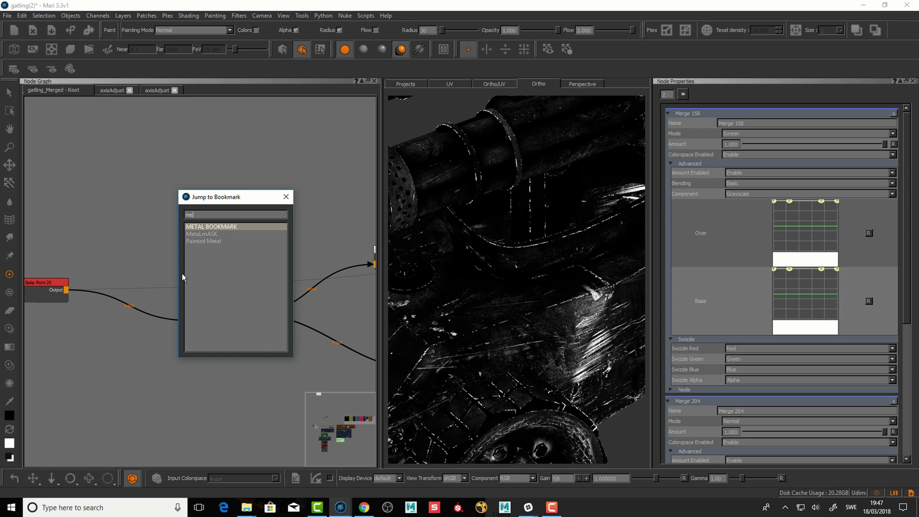
key("Down")
key("Return")
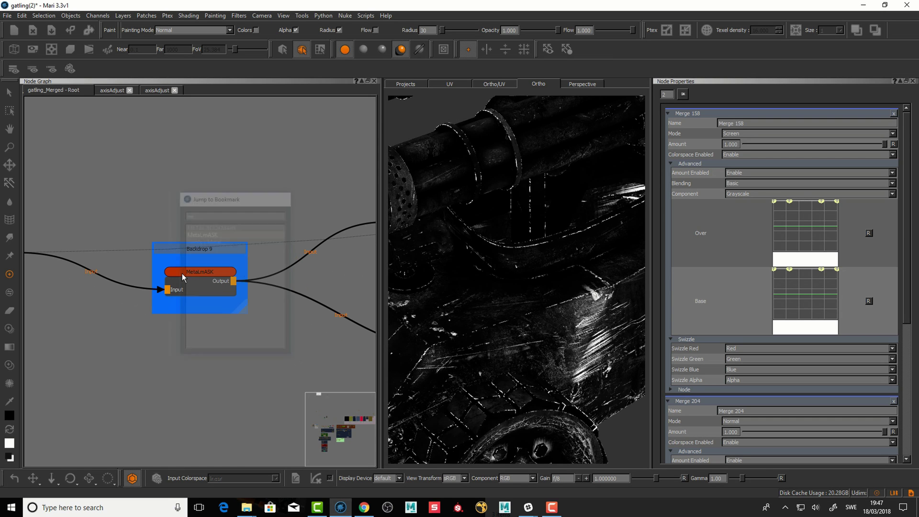
Locate the MASKmetal, metMask and ISOmetalMask nodes that branch from the MetaLmASK bookmark.
scroll(298, 182, "down", 3)
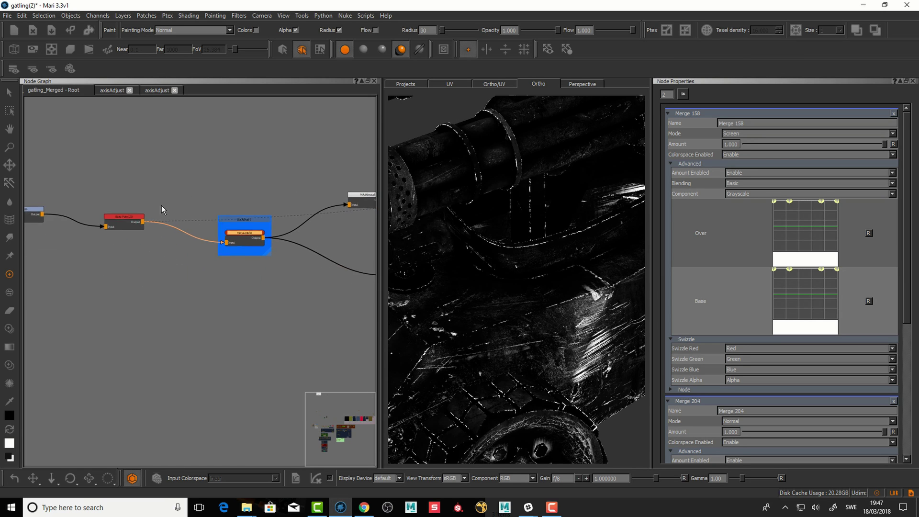
middle_click_drag(201, 205, 76, 238)
scroll(205, 223, "up", 3)
left_click(271, 238)
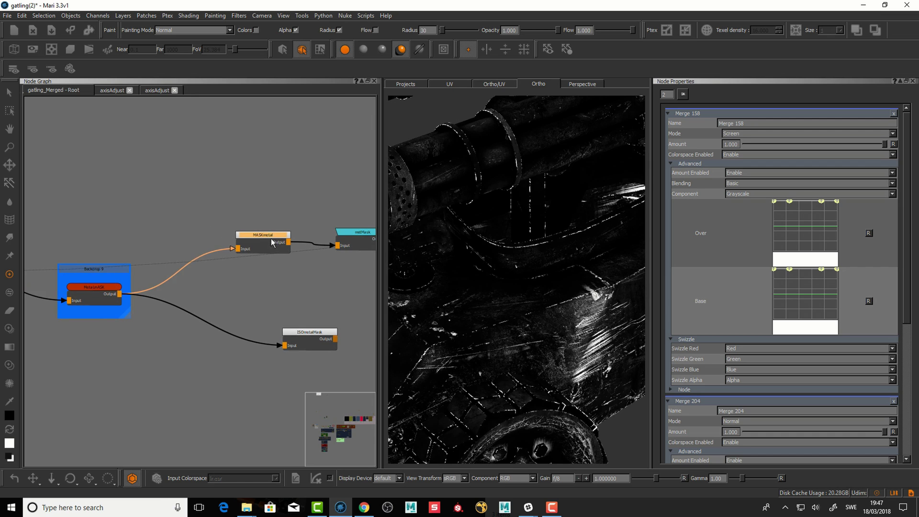
middle_click_drag(310, 226, 223, 234)
left_click_drag(290, 243, 289, 238)
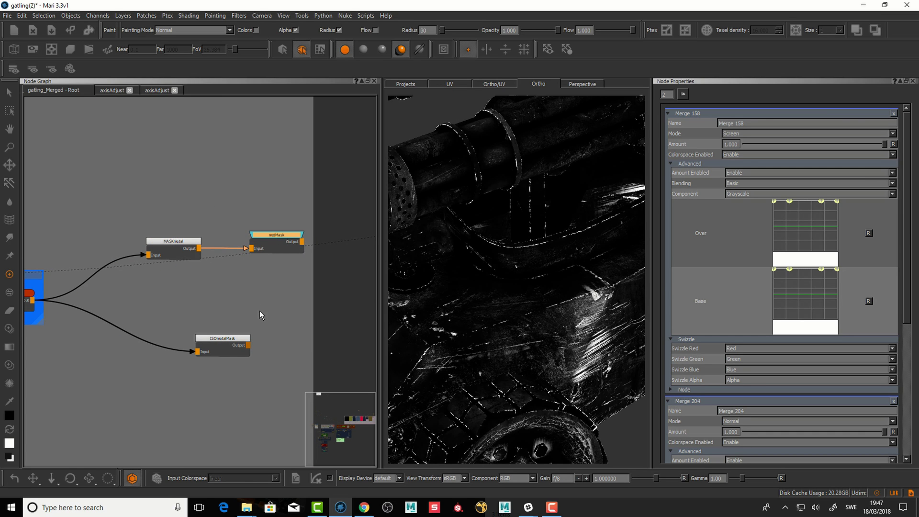
left_click(225, 343)
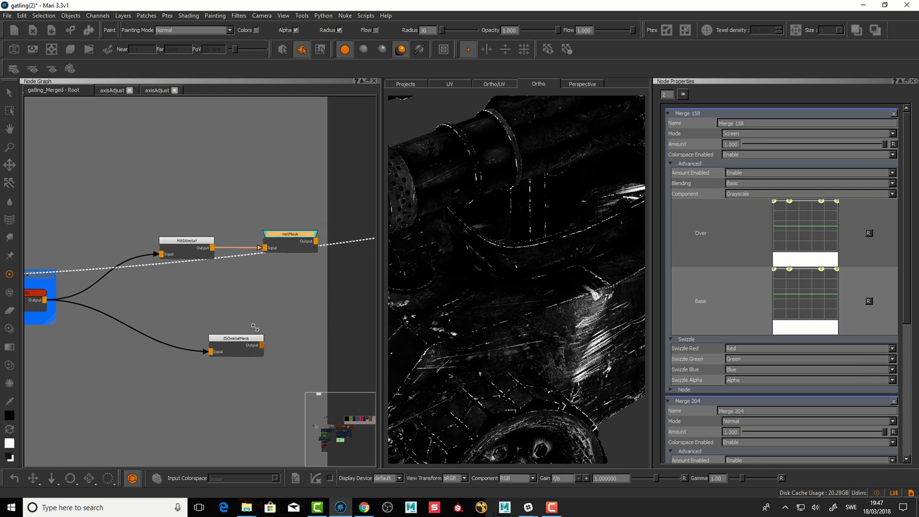
Display ISOmetalMask and MASKmetal in turn to compare the two metal masks on the vehicle.
scroll(246, 342, "up", 2)
left_click_drag(246, 341, 245, 341)
key("v")
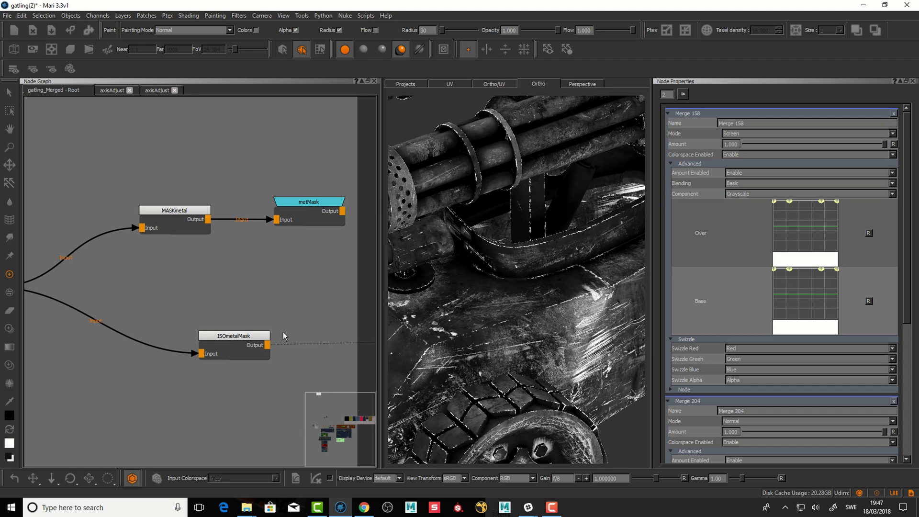
left_click_drag(185, 217, 184, 217)
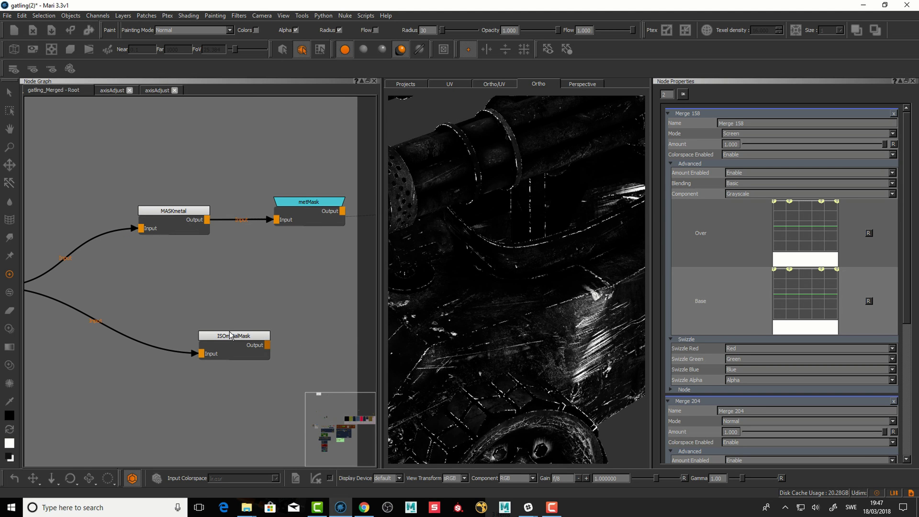
left_click_drag(231, 338, 229, 337)
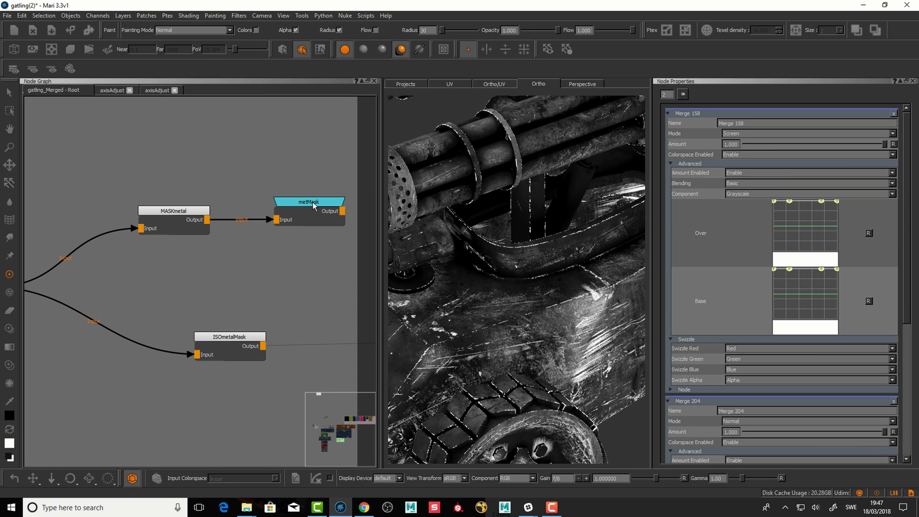
Locate Radio Node 5 [ISObody] and Radio Node 5 [MASKmetal] in the node graph beyond the Dirtmask backdrop.
scroll(181, 288, "down", 3)
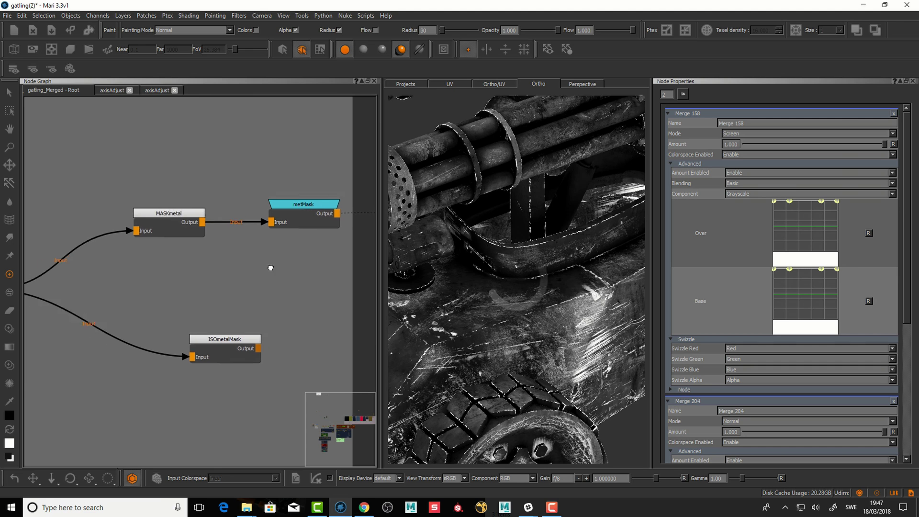
right_click_drag(149, 305, 72, 326, "alt")
middle_click_drag(199, 300, 170, 323, "alt")
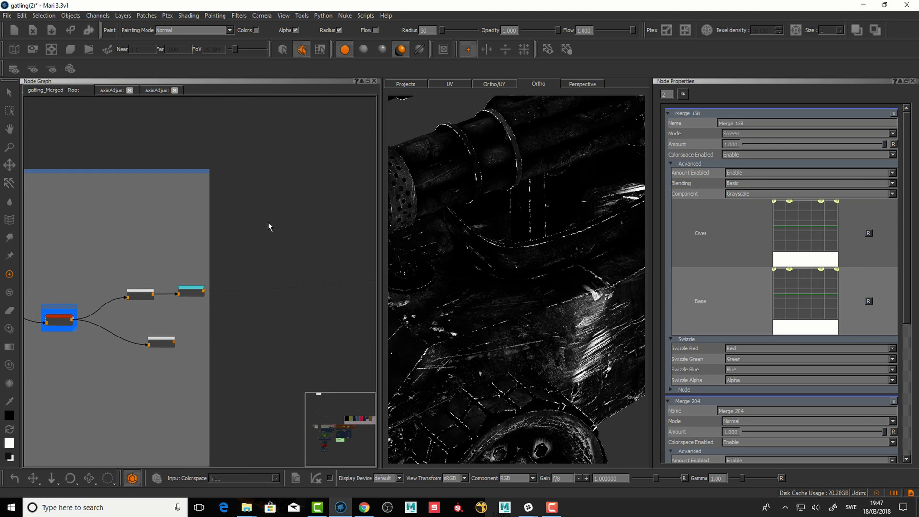
right_click_drag(268, 222, 35, 259, "alt")
middle_click_drag(194, 244, 9, 270, "alt")
right_click_drag(209, 236, 163, 244, "alt")
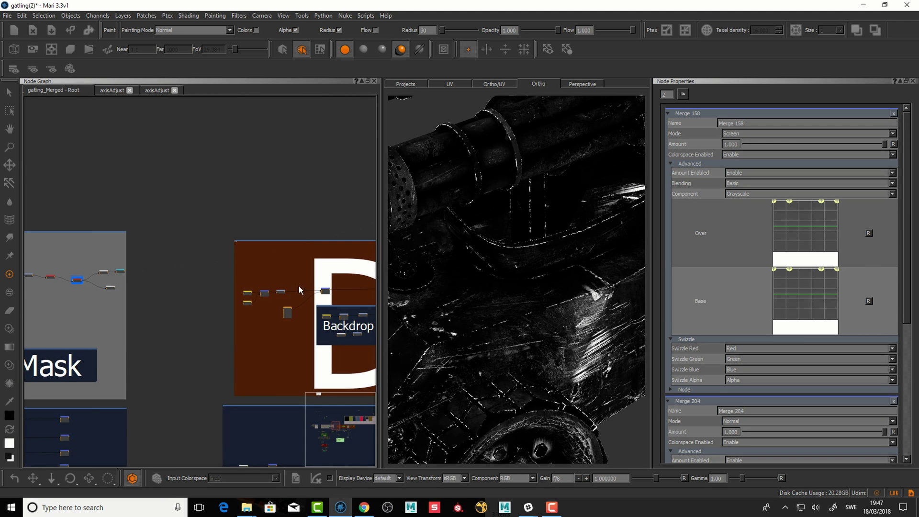
middle_click_drag(299, 286, 108, 258, "alt")
middle_click_drag(167, 289, 50, 290, "alt")
right_click_drag(245, 267, 161, 280, "alt")
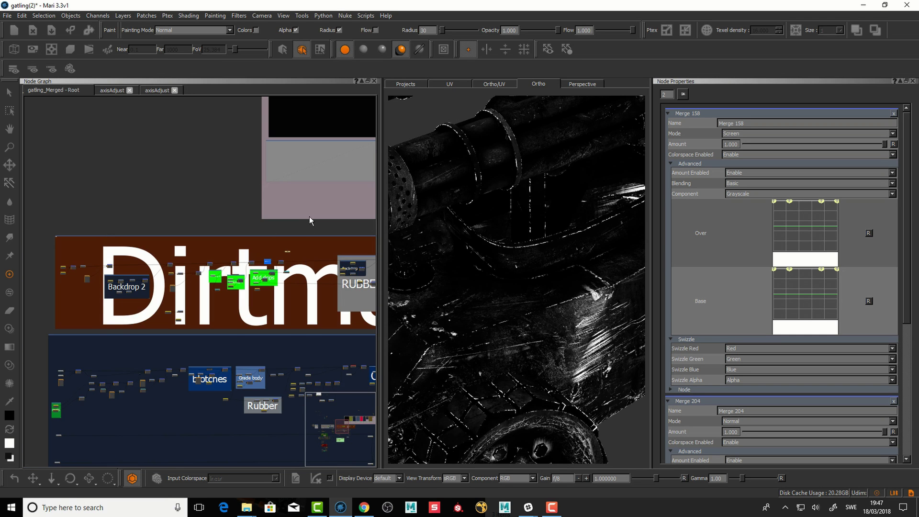
middle_click_drag(309, 217, 213, 363, "alt")
right_click_drag(251, 266, 173, 280, "alt")
middle_click_drag(260, 276, 217, 292, "alt")
right_click_drag(244, 309, 240, 282, "alt")
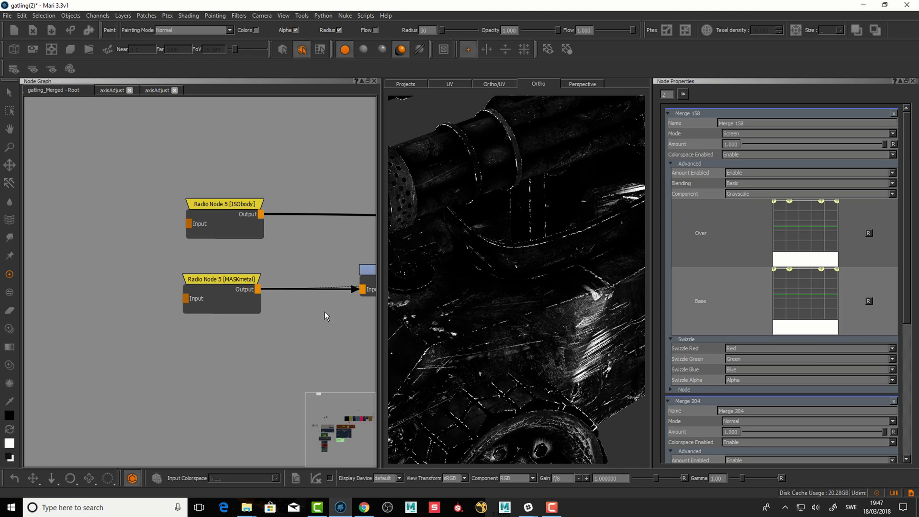
Follow the MASKmetal radio node through Invert 5 to the olive backdrop and display its uppermost merge node.
middle_click_drag(333, 309, 208, 333, "alt")
right_click_drag(274, 337, 234, 336, "alt")
middle_click_drag(316, 269, 166, 315, "alt")
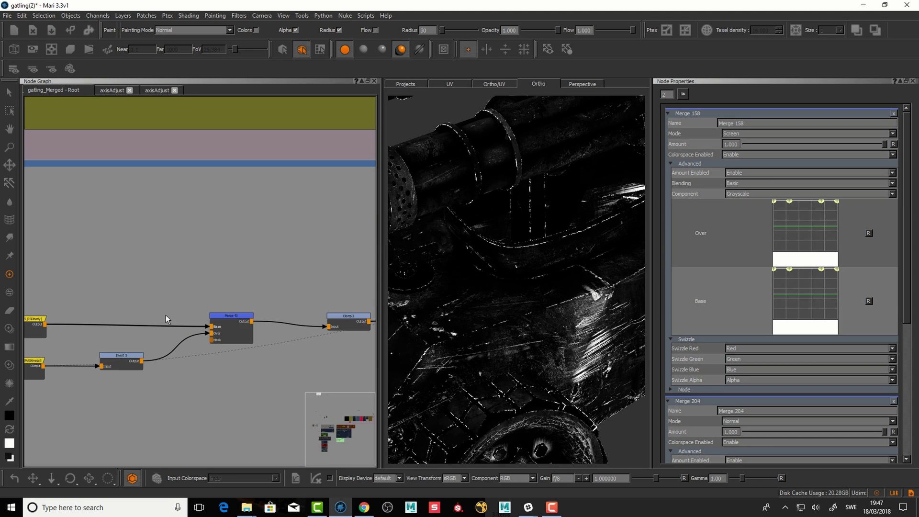
middle_click_drag(251, 211, 217, 379, "alt")
right_click_drag(253, 284, 72, 342, "alt")
middle_click_drag(330, 185, 215, 445, "alt")
middle_click_drag(283, 206, 263, 387, "alt")
middle_click_drag(315, 176, 257, 295, "alt")
right_click_drag(271, 303, 290, 323, "alt")
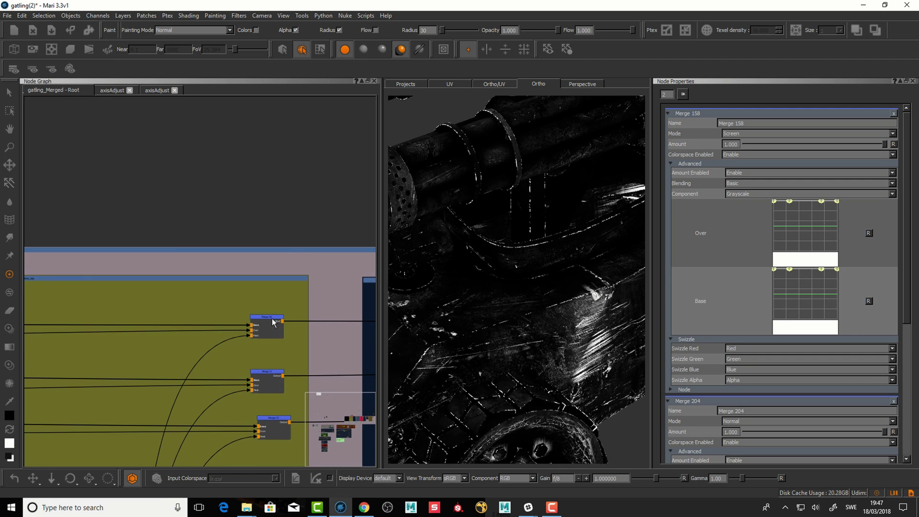
left_click_drag(273, 322, 274, 321)
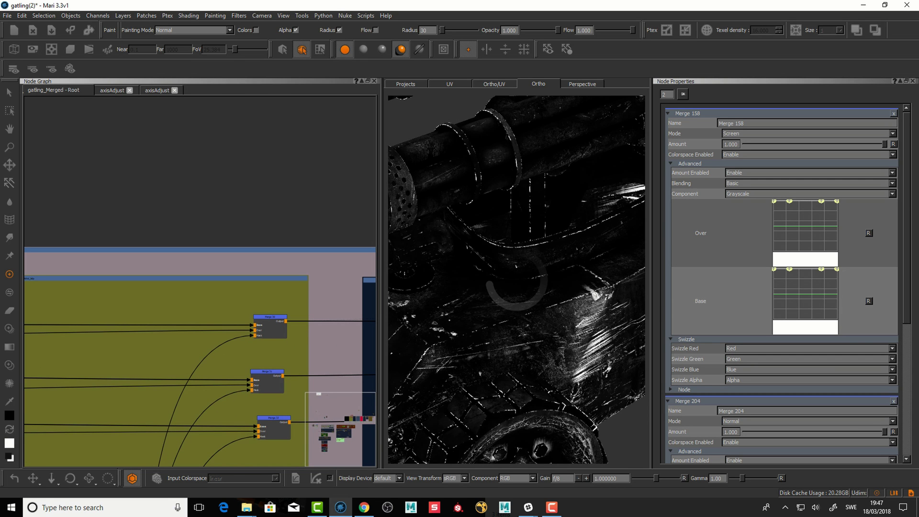
Examine the masked green paint on the vehicle's body and front wheels from the side.
mouse_move(526, 306)
middle_mouse_down()
mouse_move(551, 292)
mouse_move(522, 304)
middle_mouse_up()
left_click_drag(521, 305, 541, 310, "alt")
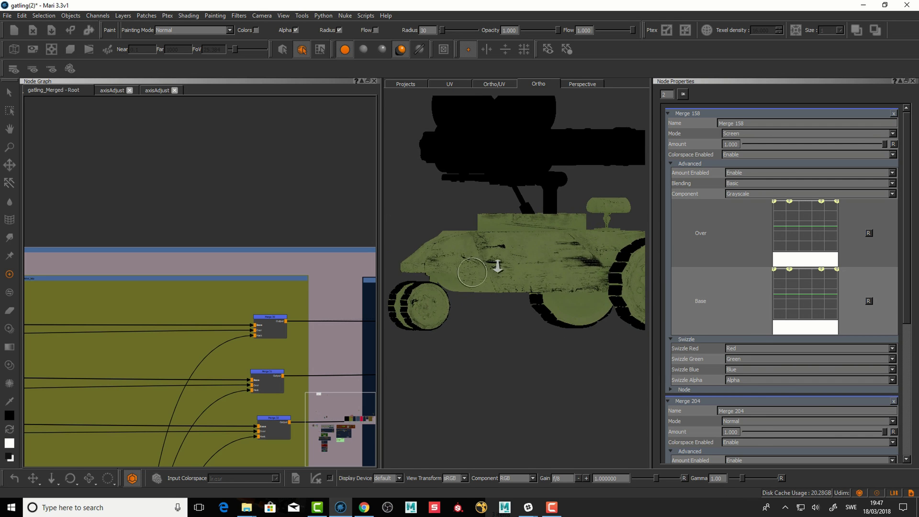
right_click_drag(497, 267, 503, 271, "alt")
middle_click_drag(489, 252, 544, 307, "alt")
right_click_drag(544, 306, 496, 293, "alt")
middle_click_drag(495, 293, 507, 315)
left_click_drag(540, 243, 530, 248, "alt")
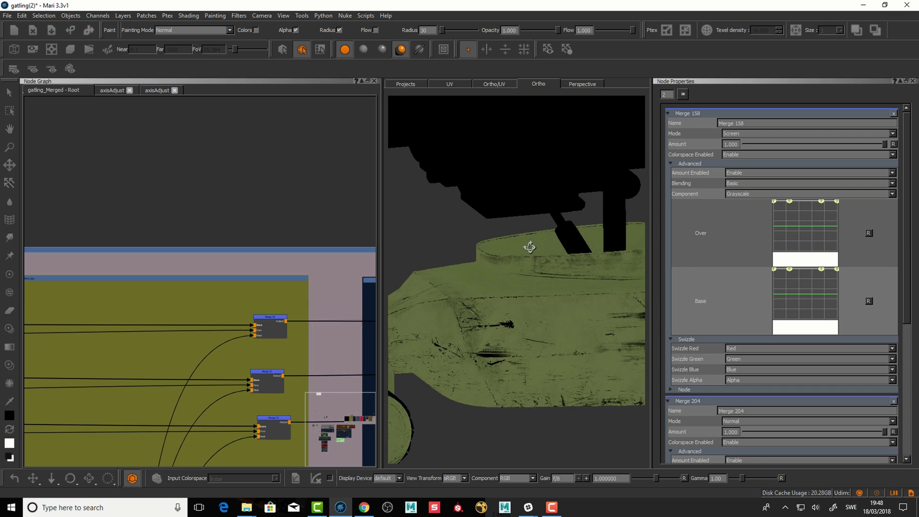
Return to the radio nodes and display Radio Node 5 [MASKmetal] followed by Radio Node 5 [ISObody].
middle_click_drag(313, 303, 308, 212)
middle_click_drag(203, 419, 326, 158)
middle_click_drag(186, 421, 283, 303)
middle_click_drag(40, 346, 174, 335)
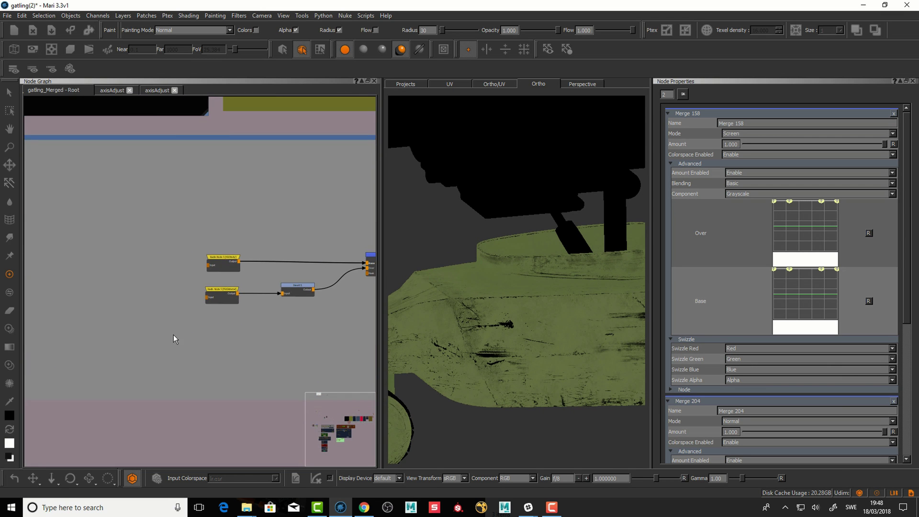
scroll(174, 334, "up", 4)
left_click_drag(272, 271, 268, 271)
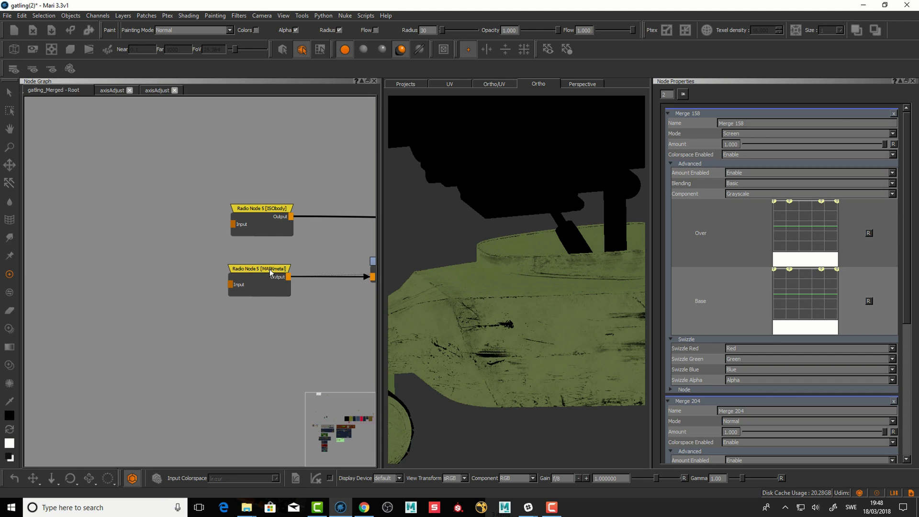
middle_click_drag(273, 223, 217, 240)
left_click_drag(215, 226, 208, 225)
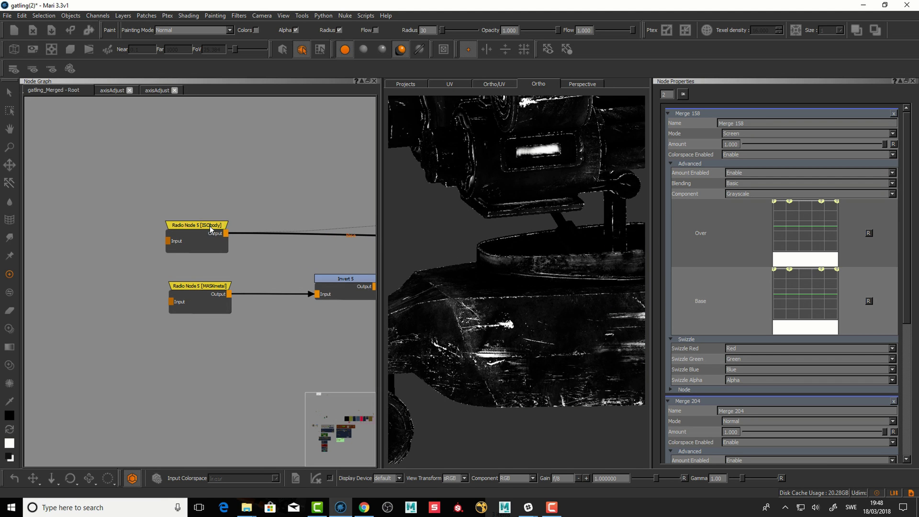
Display Radio Node 5 [MASKmetal] and the Invert 5 node to compare the metal mask with its inversion.
scroll(259, 281, "down", 2)
middle_click_drag(316, 282, 223, 293)
scroll(223, 293, "up", 1)
left_click(124, 300)
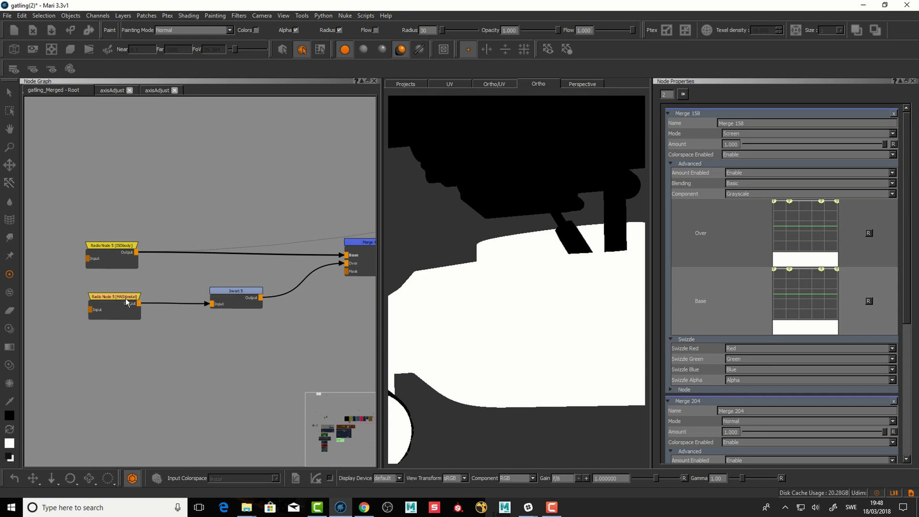
key("1")
left_click(243, 292)
key("1")
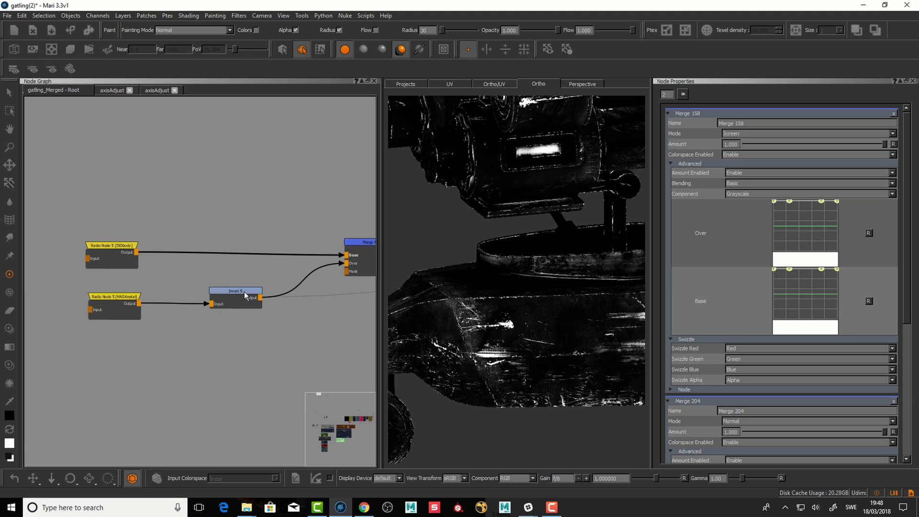
Display the merge node combining Radio Node 5 [ISObody] with Invert 5 and examine the body mask on the whole vehicle.
middle_click_drag(359, 249, 291, 273)
left_click(308, 267)
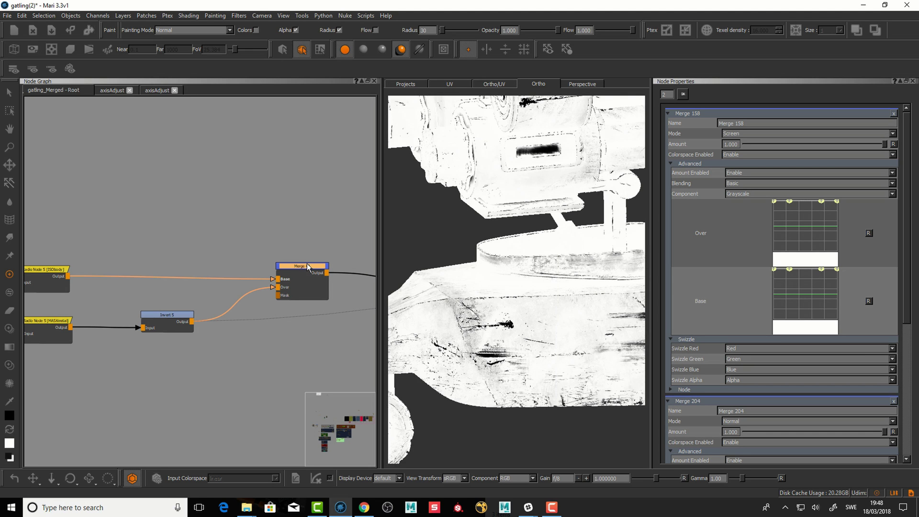
left_click_drag(309, 270, 312, 263)
key("1")
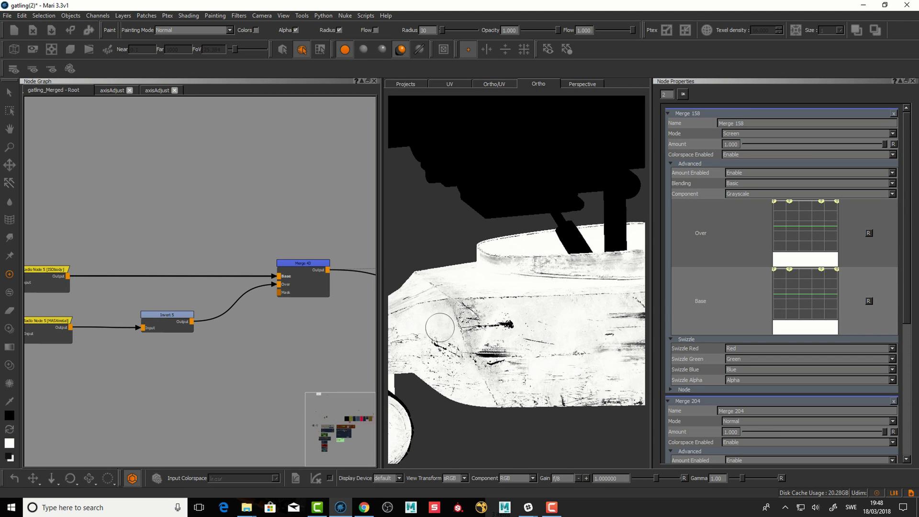
middle_click_drag(511, 279, 519, 289, "alt")
right_click_drag(519, 289, 500, 304, "alt")
left_click_drag(501, 304, 526, 328, "alt")
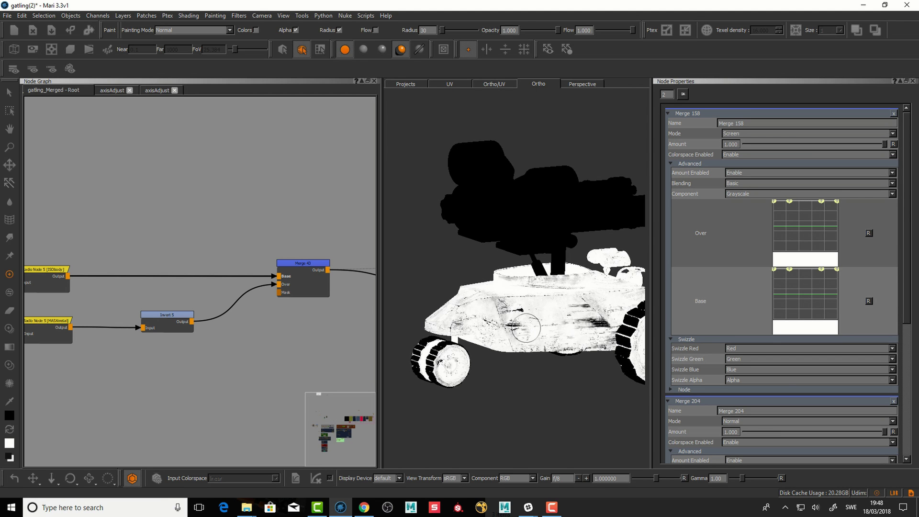
middle_click_drag(515, 332, 459, 347)
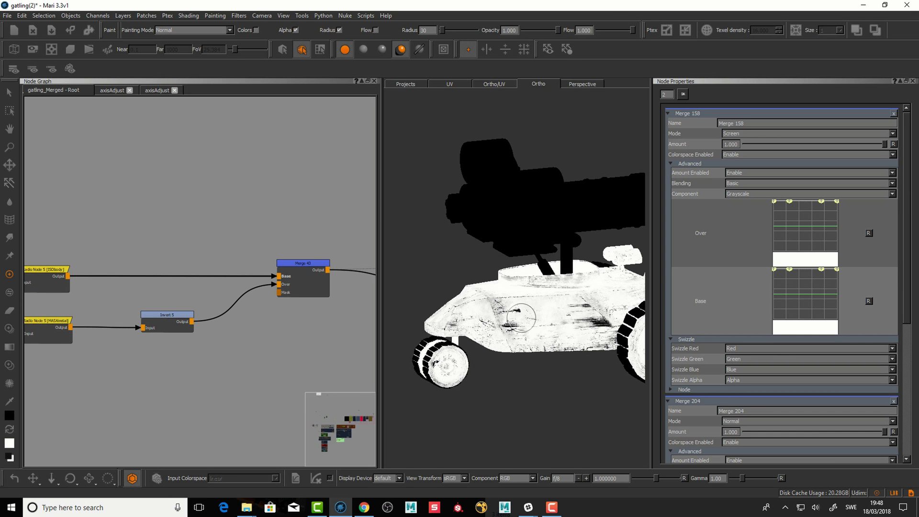
Go along the node graph to the alloy mask nodes and display Radio Node 4 [Radio Node 5].
scroll(334, 311, "down", 8)
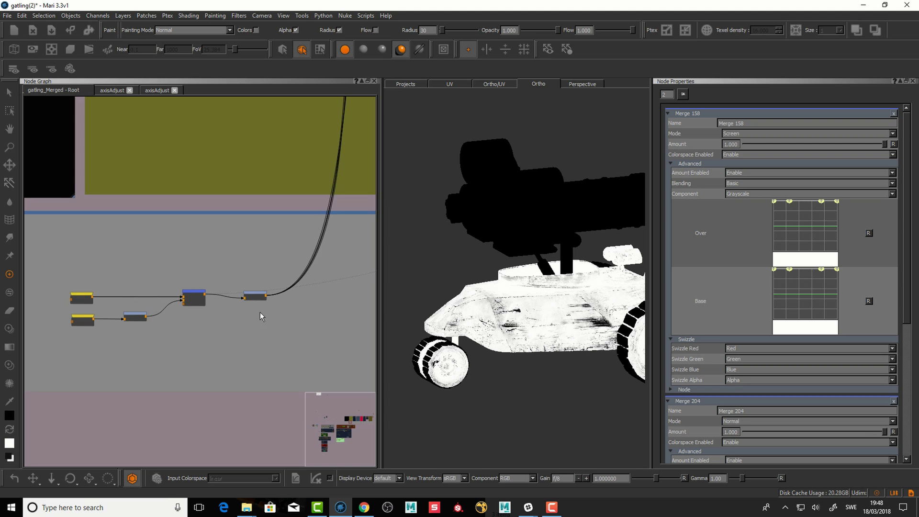
middle_click_drag(338, 307, 165, 349)
scroll(199, 320, "down", 5)
middle_click_drag(266, 362, 180, 364)
scroll(289, 300, "up", 1)
scroll(288, 300, "up", 10)
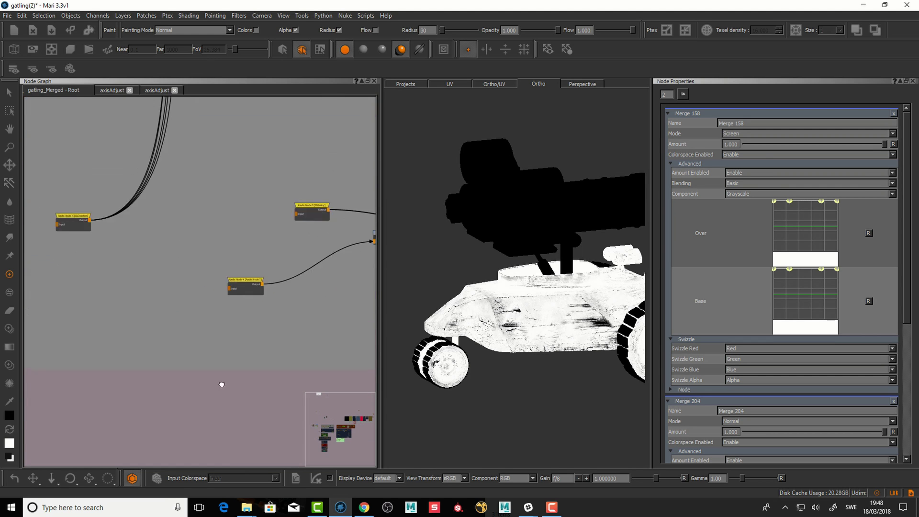
scroll(206, 352, "up", 3)
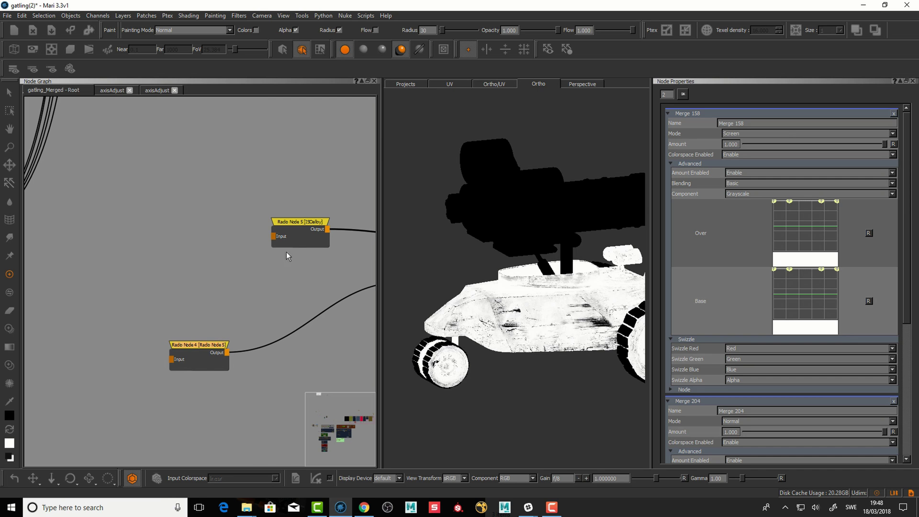
left_click(206, 348)
key("v")
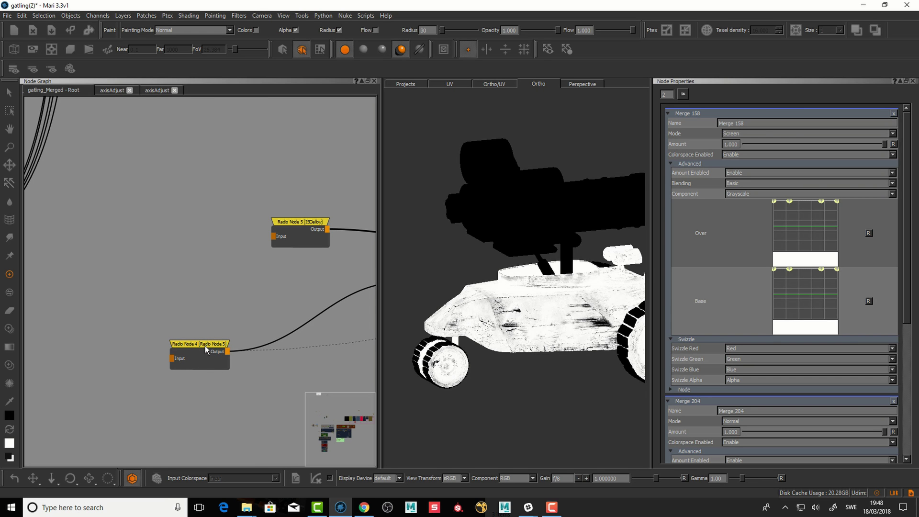
Display Radio Node 5 [ISOalloy] followed by the Invert 7 node.
left_click_drag(303, 223, 295, 227)
middle_click_drag(286, 238, 236, 264)
left_click(256, 254)
key("v")
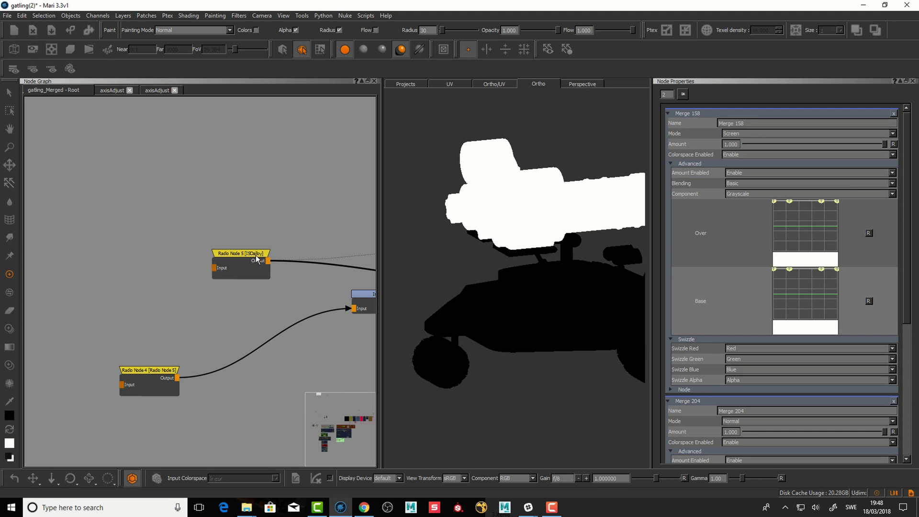
middle_click_drag(228, 301, 122, 326)
left_click_drag(268, 323, 264, 328)
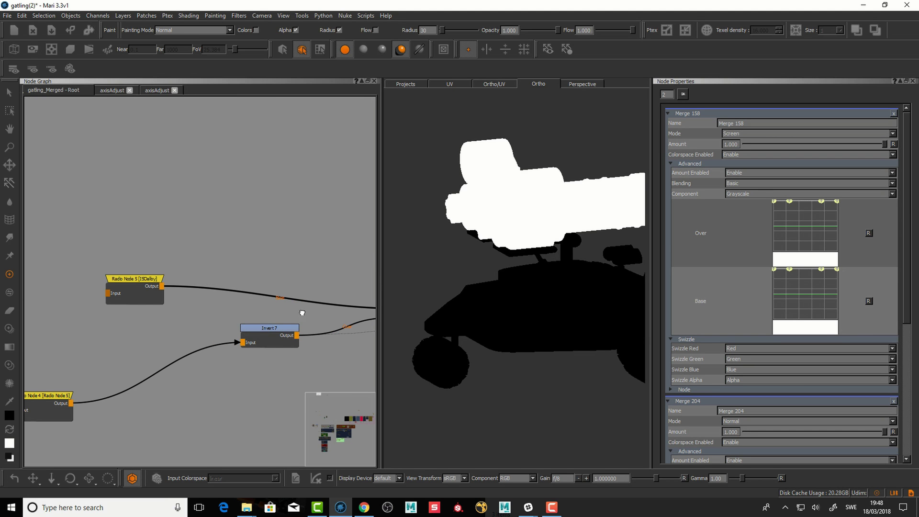
Display Merge 61 and examine the worn alloy mask around the gatling gun.
middle_click_drag(302, 313, 234, 326)
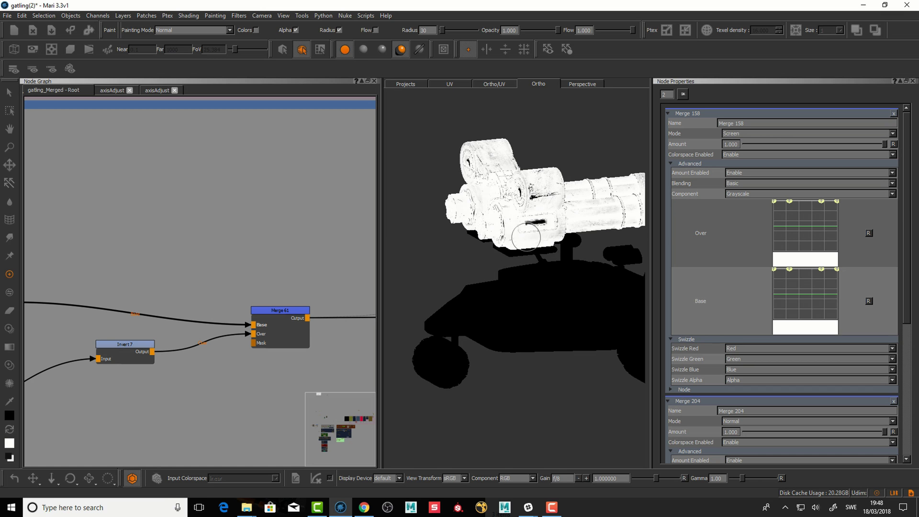
middle_click_drag(558, 230, 549, 255)
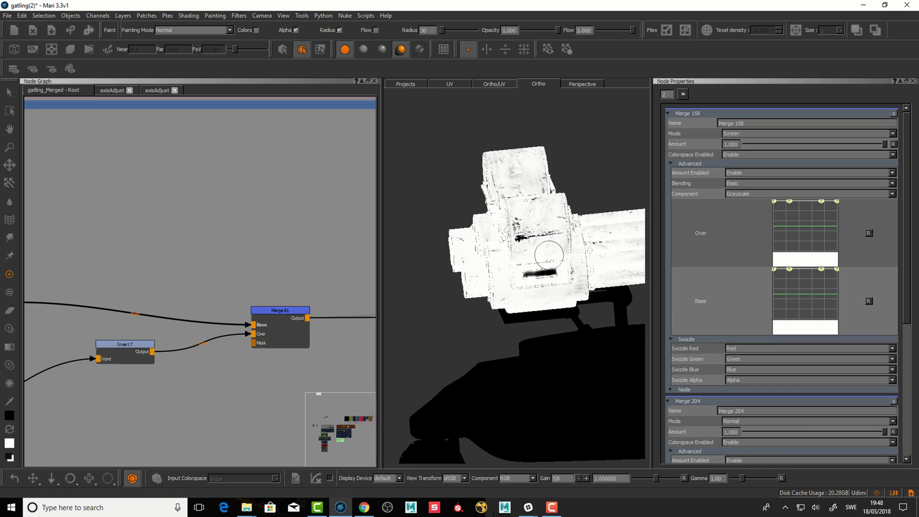
left_click_drag(539, 263, 562, 261, "alt")
right_click_drag(562, 261, 534, 256, "alt")
left_click_drag(534, 256, 525, 261, "alt")
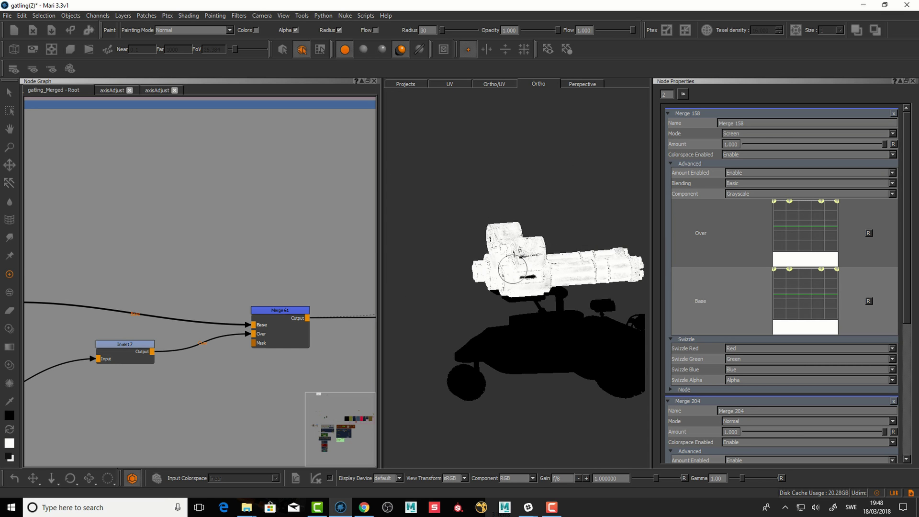
middle_click_drag(525, 260, 516, 265, "alt")
Go to the mask nodes beneath the red backdrop and display Radio Node 6 [ISOpaintedRed].
scroll(249, 251, "down", 5)
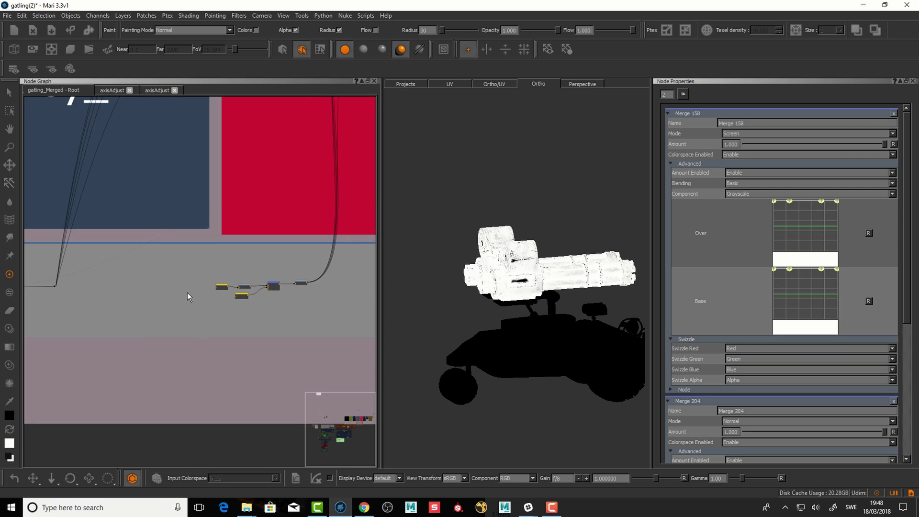
right_click_drag(466, 197, 482, 195, "alt")
middle_click_drag(274, 366, 244, 443, "alt")
right_click_drag(247, 403, 117, 326, "alt")
middle_click_drag(215, 296, 238, 210, "alt")
right_click_drag(185, 326, 396, 236, "alt")
middle_click_drag(348, 326, 247, 292, "alt")
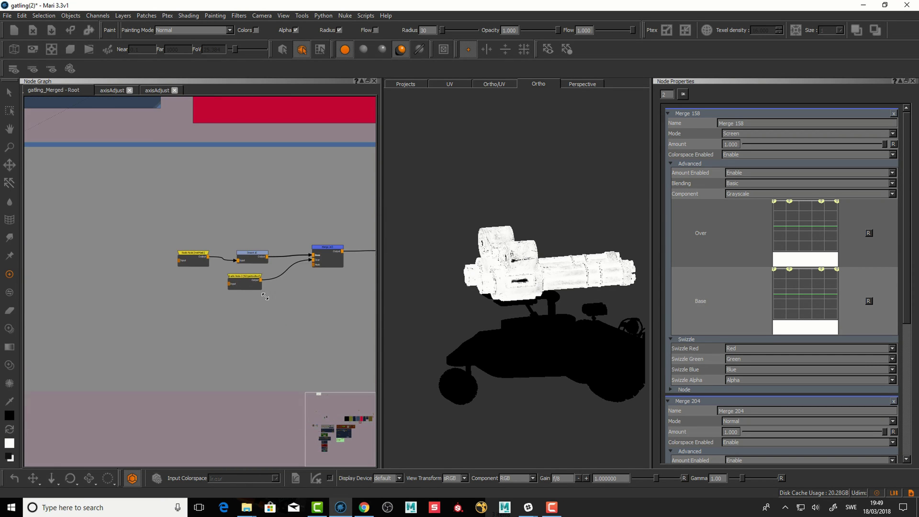
right_click_drag(247, 291, 345, 259, "alt")
left_click_drag(252, 266, 246, 267)
key("1")
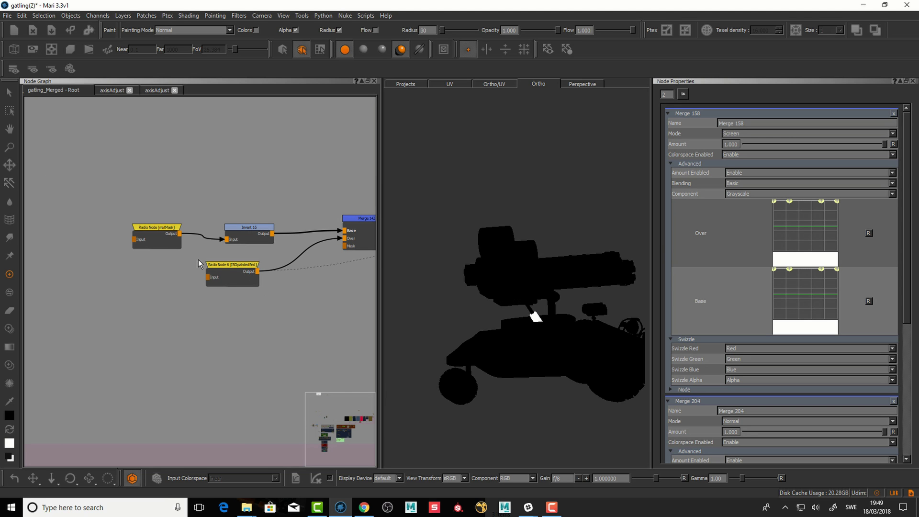
Display the radio node feeding the invert beneath the red backdrop and examine its edge wear around the gun support.
left_click(169, 228)
middle_click_drag(458, 329, 434, 295, "alt")
right_click_drag(433, 296, 579, 261, "alt")
middle_click_drag(579, 261, 529, 262, "alt")
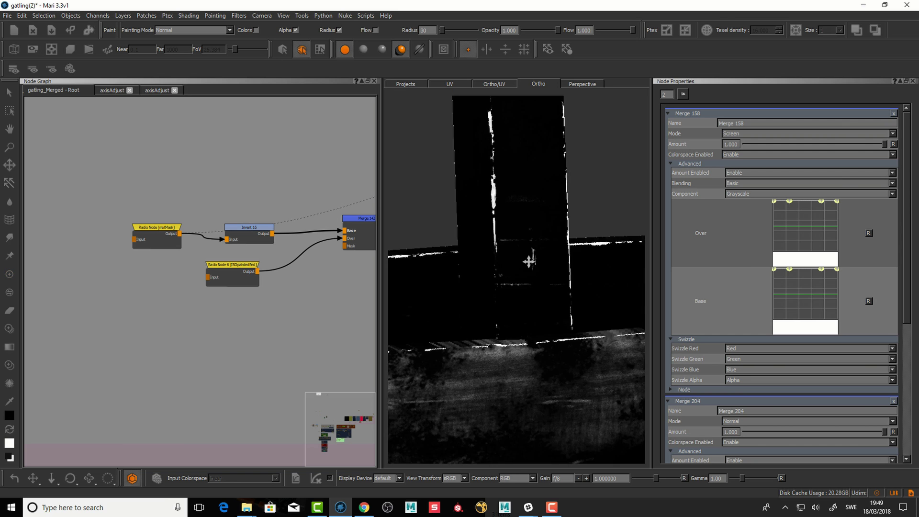
right_click_drag(529, 262, 490, 254, "alt")
mouse_move(491, 255)
middle_mouse_down("alt")
mouse_move(490, 276)
mouse_move(561, 295)
middle_mouse_up("alt")
right_click_drag(561, 294, 479, 272, "alt")
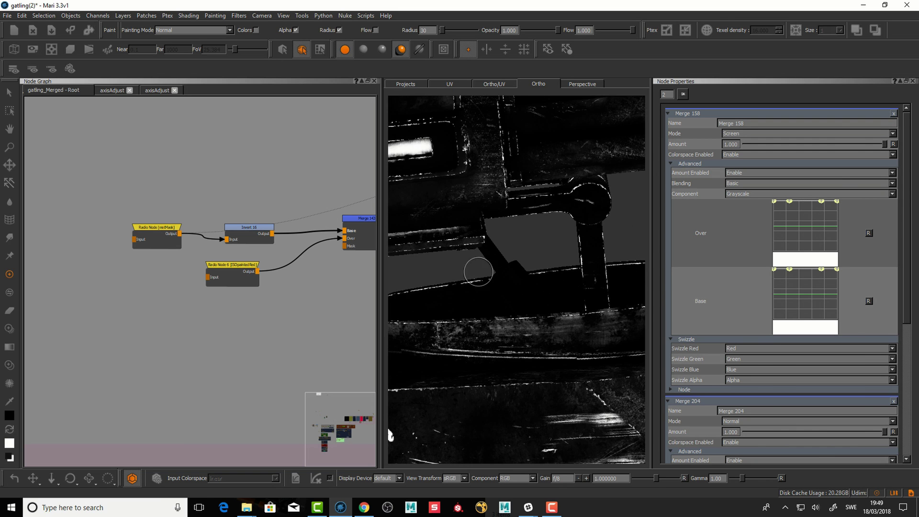
Go to the mask nodes beneath the Gun_holder backdrop and display their isolation radio node, followed by the merge node.
scroll(265, 320, "down", 8)
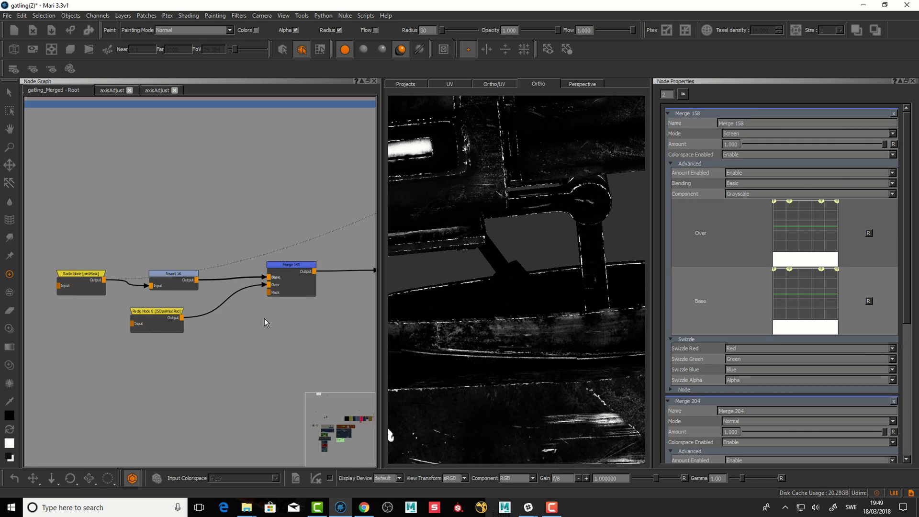
scroll(257, 242, "down", 2)
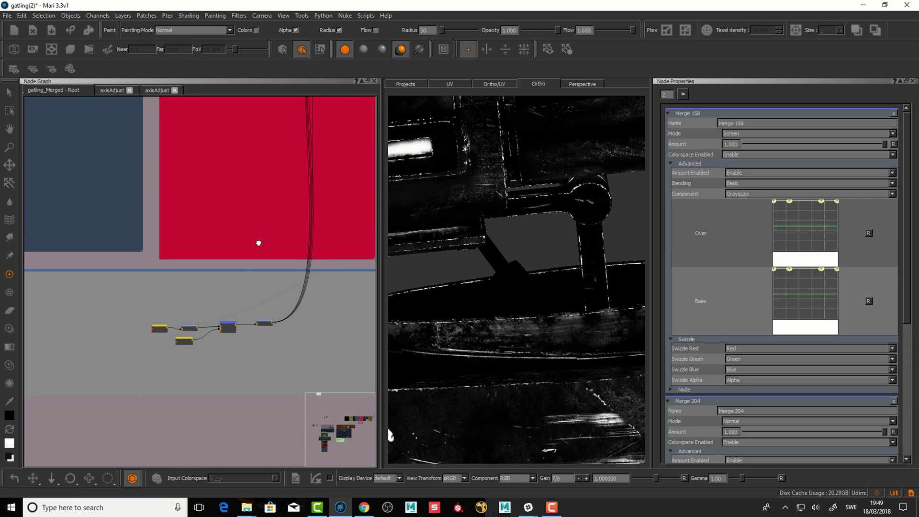
scroll(248, 311, "up", 6)
middle_click_drag(248, 310, 252, 127)
scroll(179, 323, "up", 3)
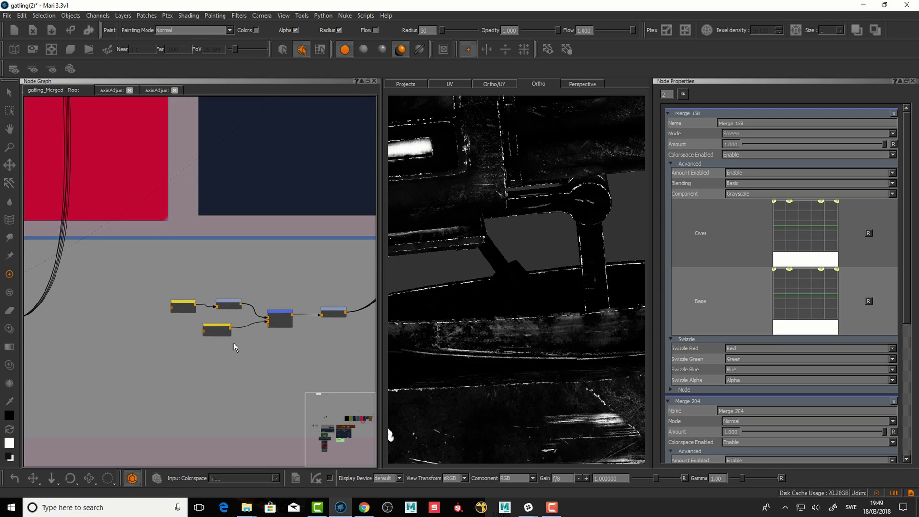
scroll(243, 320, "up", 2)
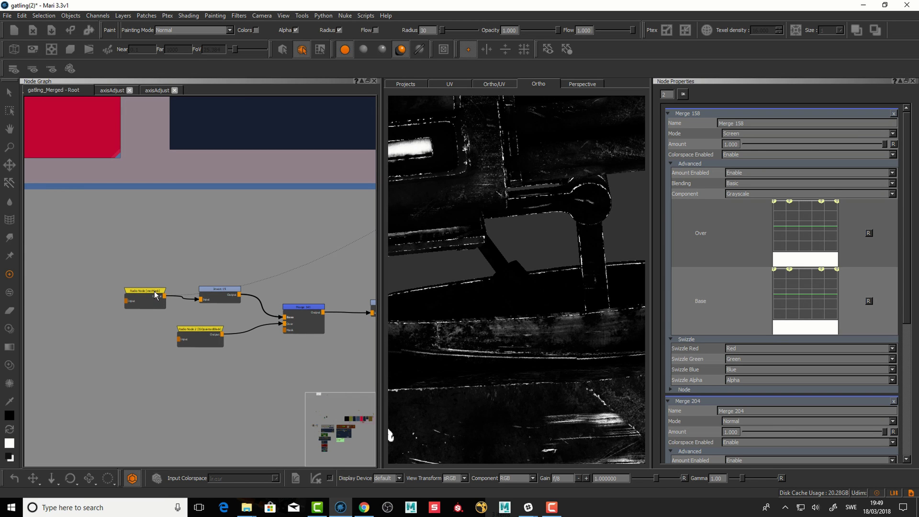
left_click_drag(157, 297, 153, 295)
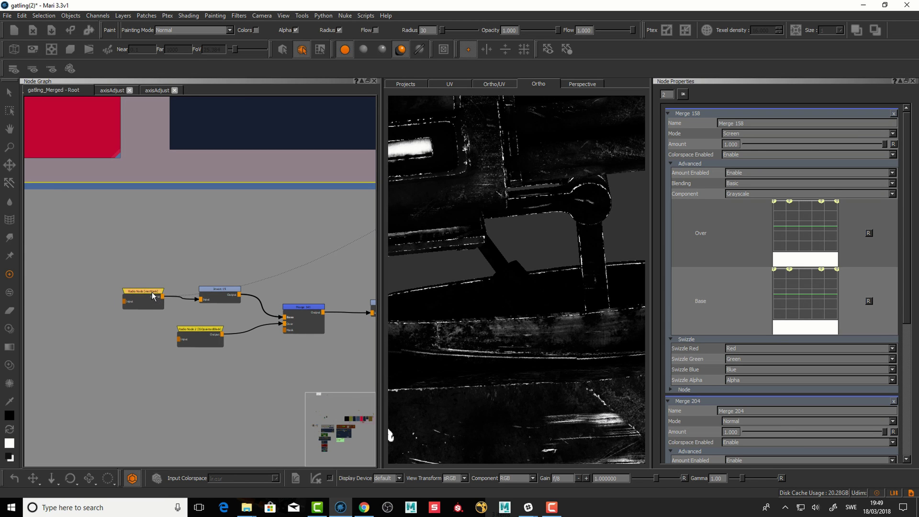
left_click(199, 332)
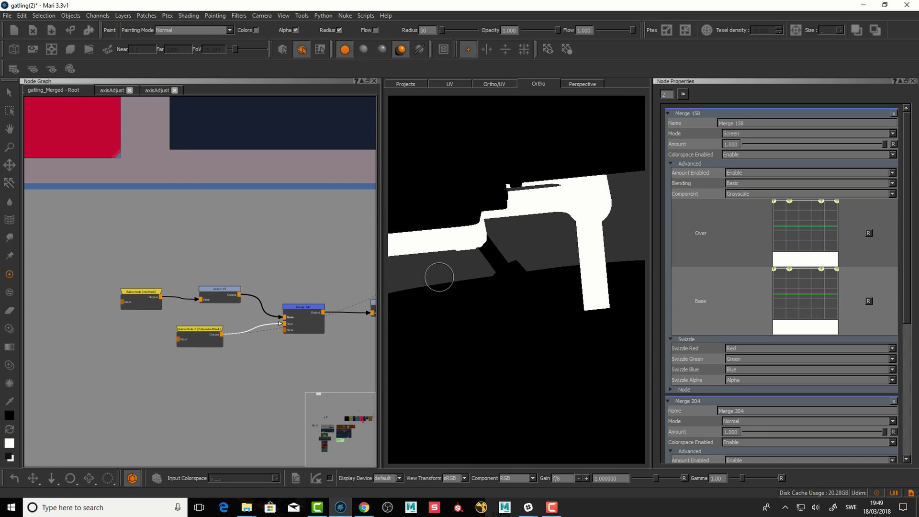
key("1")
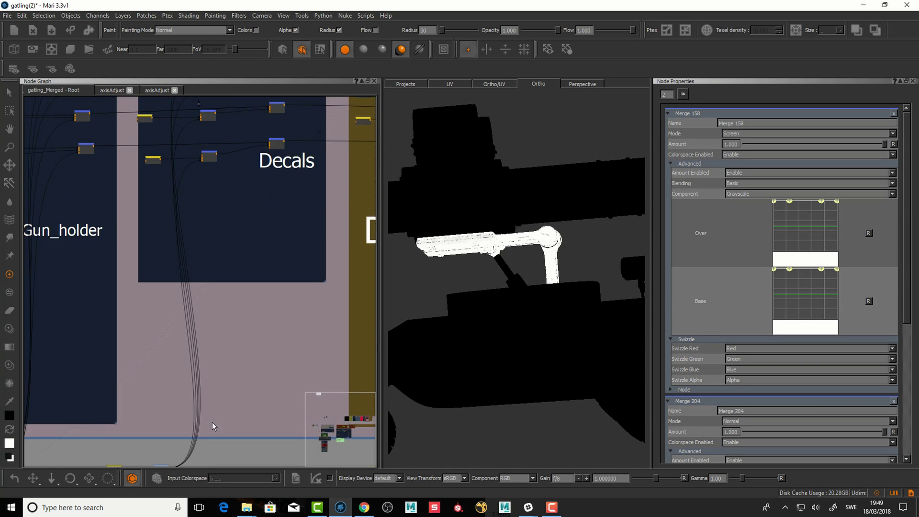
Go to the mask nodes beneath the Decals backdrop and display Radio Node 11 [MASKmetal] and its Invert 8 output.
middle_click_drag(214, 427, 283, 274)
scroll(278, 282, "up", 2)
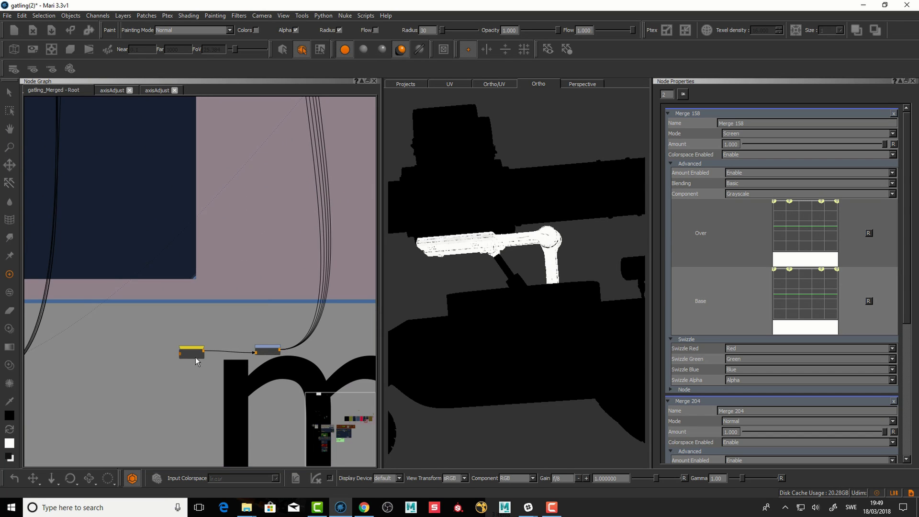
left_click(194, 358)
left_click_drag(191, 357, 187, 367)
right_click_drag(183, 351, 230, 391, "alt")
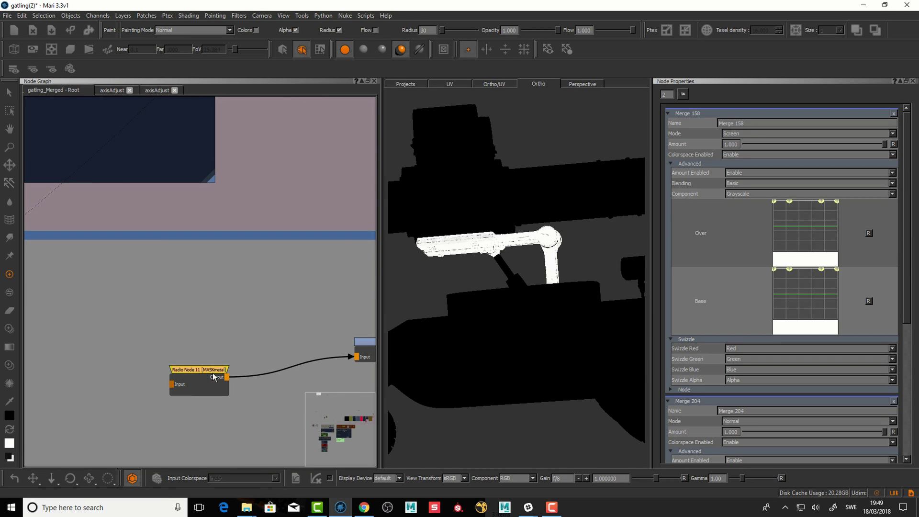
key("1")
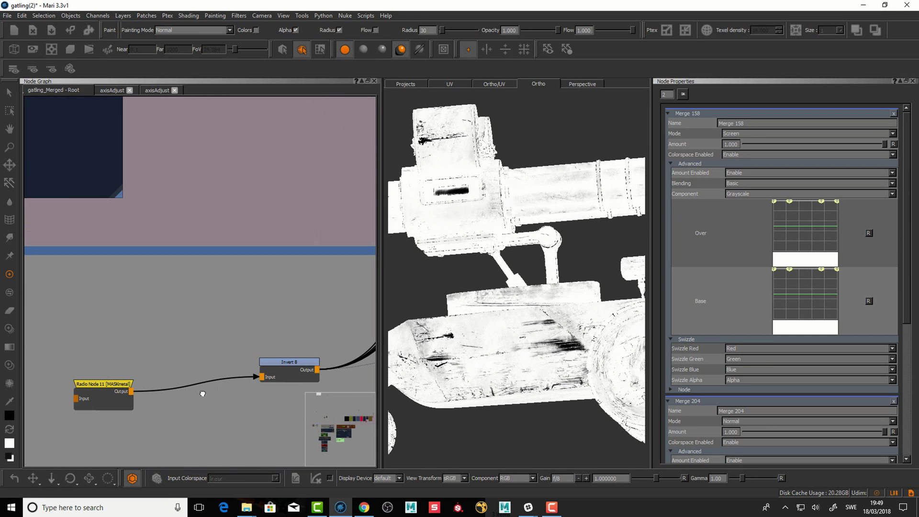
Follow the Invert 8 connections up into the Decals backdrop and display its uppermost radio node.
middle_click_drag(203, 394, 106, 448)
right_click_drag(271, 372, 230, 300, "alt")
middle_click_drag(259, 287, 248, 490)
middle_click_drag(253, 192, 246, 446)
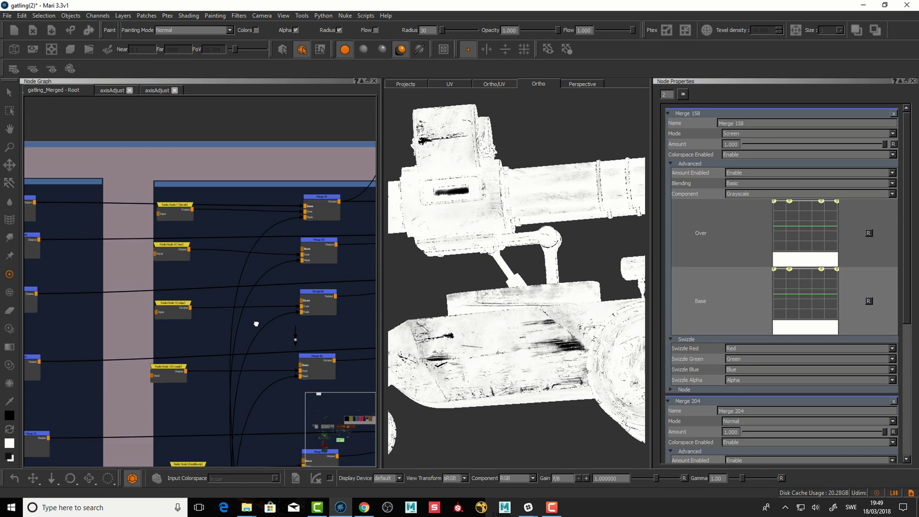
left_click_drag(159, 332, 161, 334)
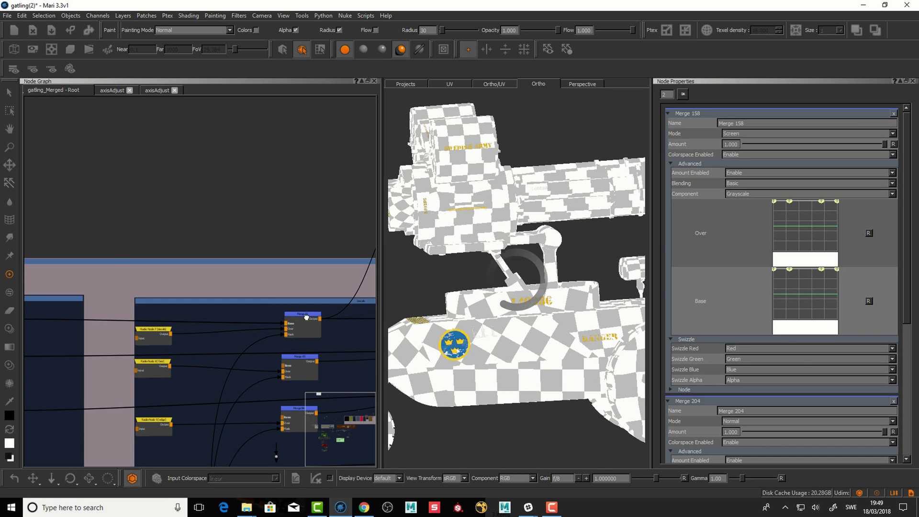
Display the uppermost merge node in the Decals backdrop and examine the painted vehicle with its decals.
middle_click_drag(304, 315, 309, 317)
middle_click_drag(454, 346, 478, 283, "alt")
mouse_move(478, 283)
right_mouse_down("alt")
mouse_move(534, 287)
mouse_move(494, 308)
right_mouse_up("alt")
scroll(494, 307, "down", 5)
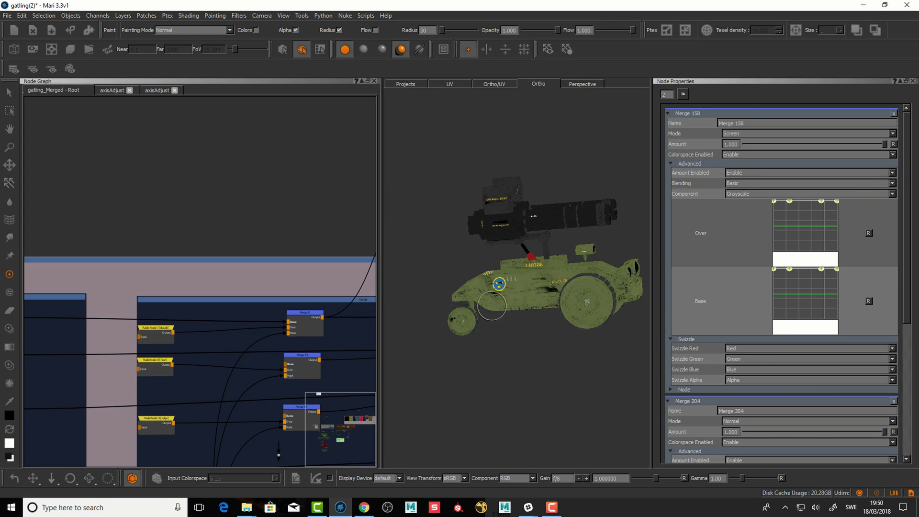
Review the material backdrops and their mask connections from Decals back through Alloy_BDP and Rubber_BDP to the painted metal.
scroll(299, 329, "down", 8)
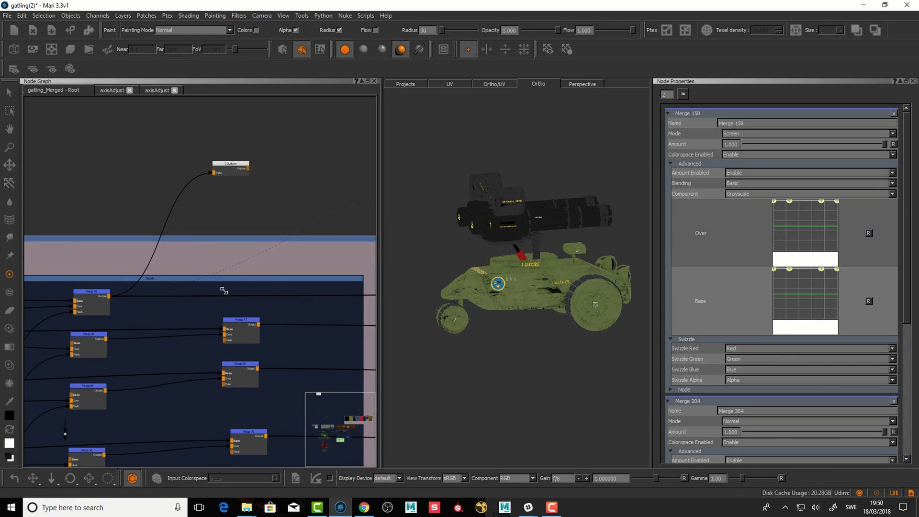
scroll(263, 290, "down", 3)
middle_click_drag(263, 277, 423, 152)
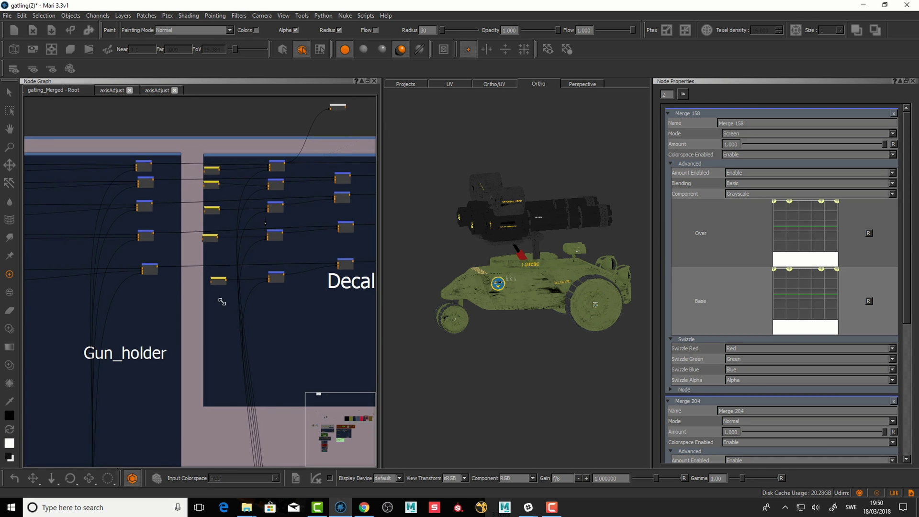
scroll(277, 235, "down", 3)
middle_click_drag(329, 208, 490, 53)
scroll(182, 345, "down", 2)
middle_click_drag(291, 353, 536, 363)
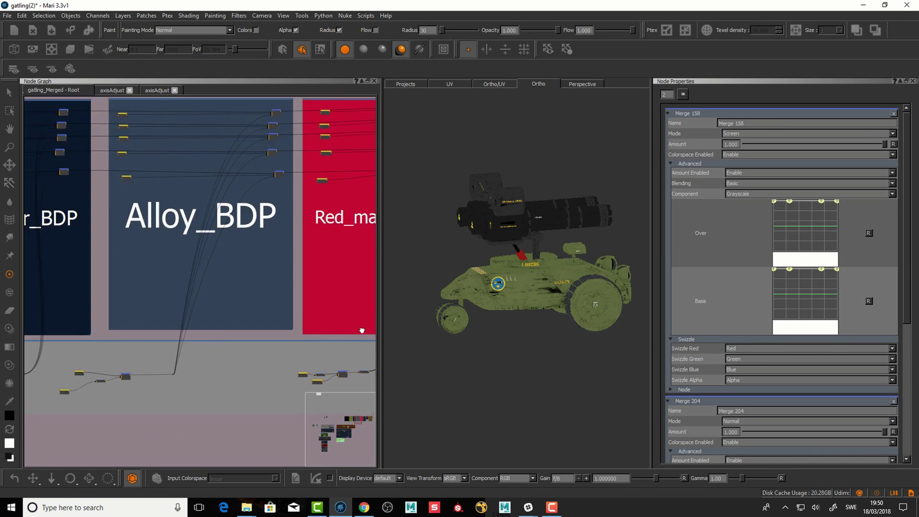
middle_click_drag(125, 358, 376, 359)
left_click_drag(498, 314, 480, 309, "alt")
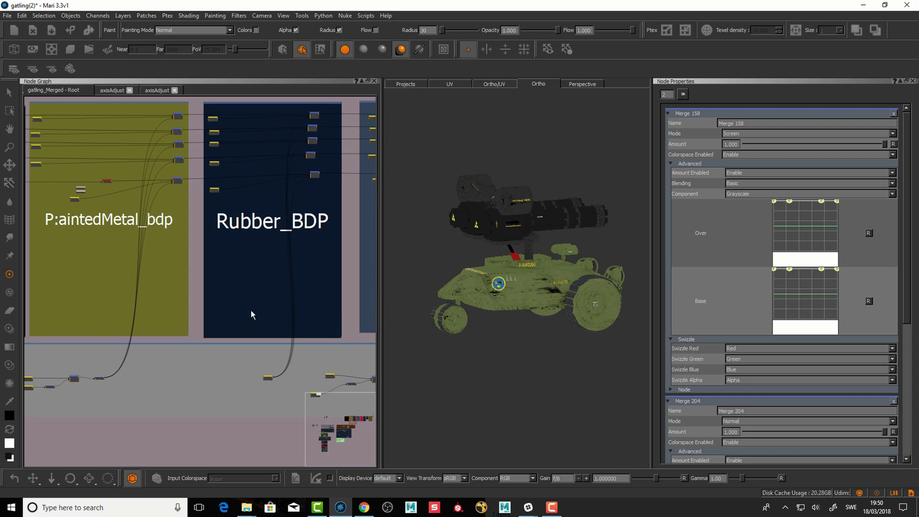
Go from the material backdrops to the Met Mask section and select the paint node feeding the Add Scratches backdrop's merges.
middle_click_drag(137, 331, 337, 298)
middle_click_drag(54, 335, 288, 314)
scroll(289, 314, "down", 3)
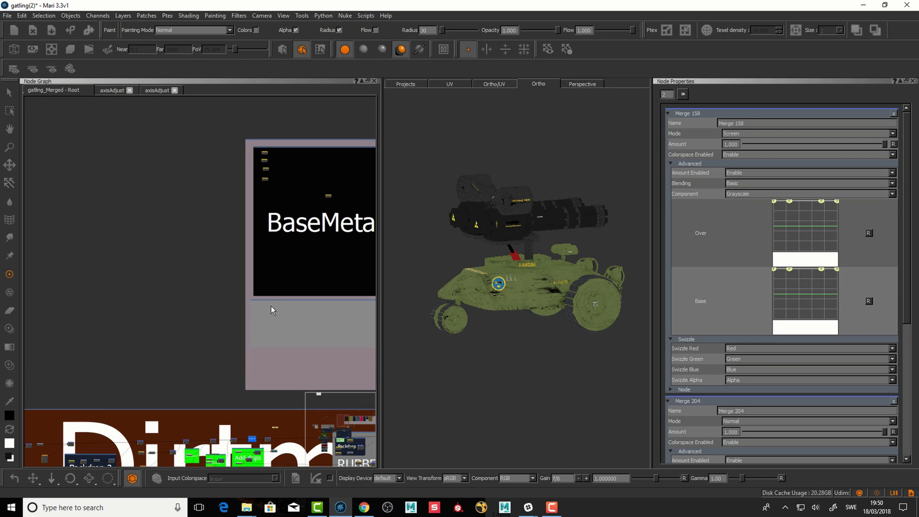
left_click_drag(271, 306, 196, 320)
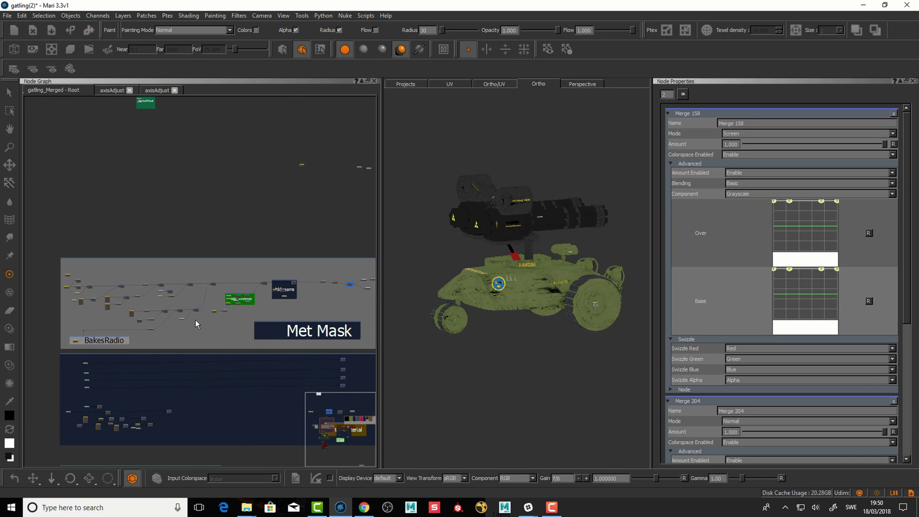
middle_click_drag(142, 334, 224, 320)
right_click_drag(191, 326, 228, 324, "alt")
middle_click_drag(198, 318, 102, 335)
middle_click_drag(272, 286, 186, 310)
right_click_drag(248, 298, 220, 308, "alt")
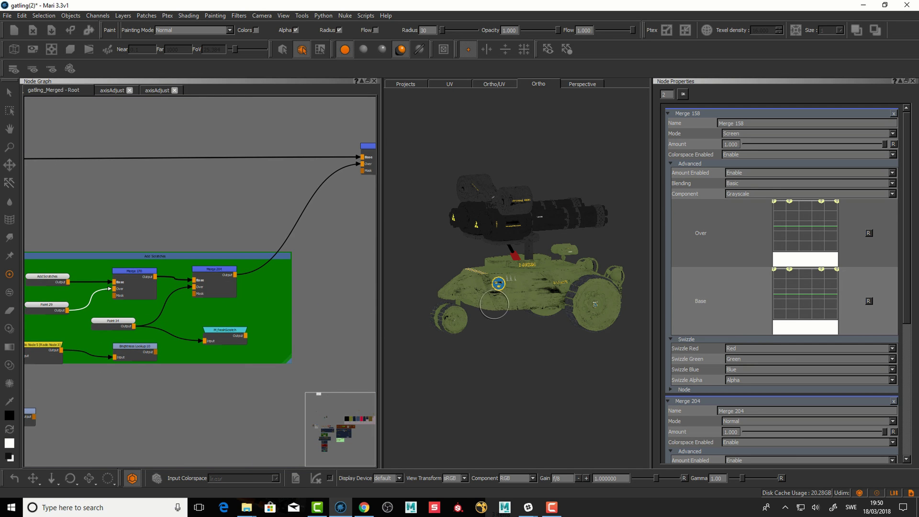
middle_click_drag(494, 304, 486, 310)
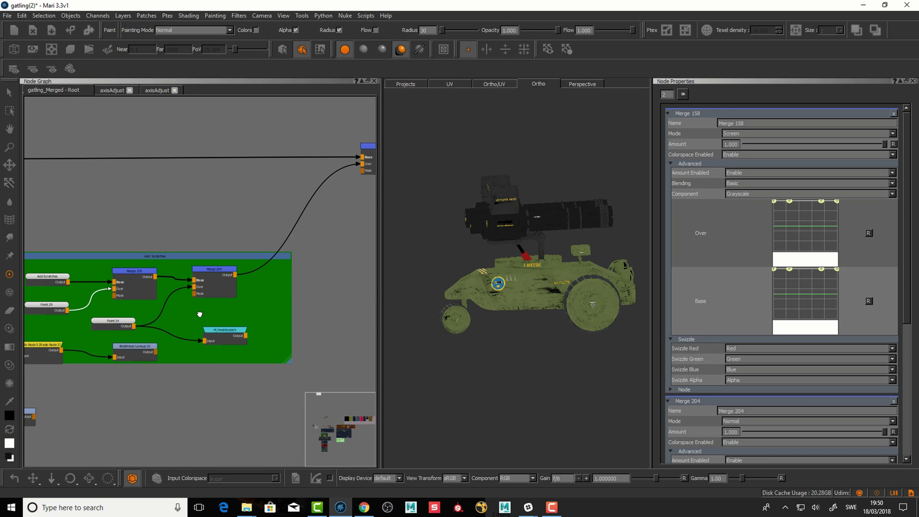
middle_click_drag(200, 315, 240, 306)
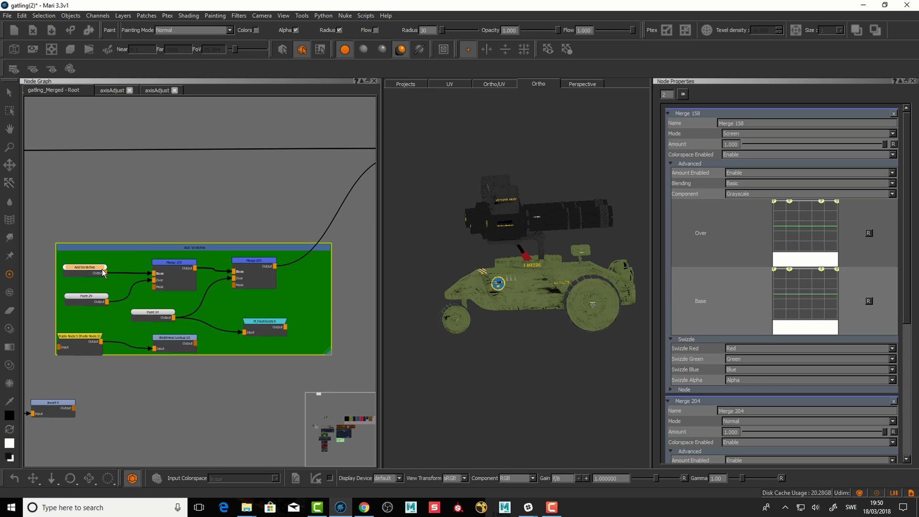
left_click_drag(102, 270, 100, 271)
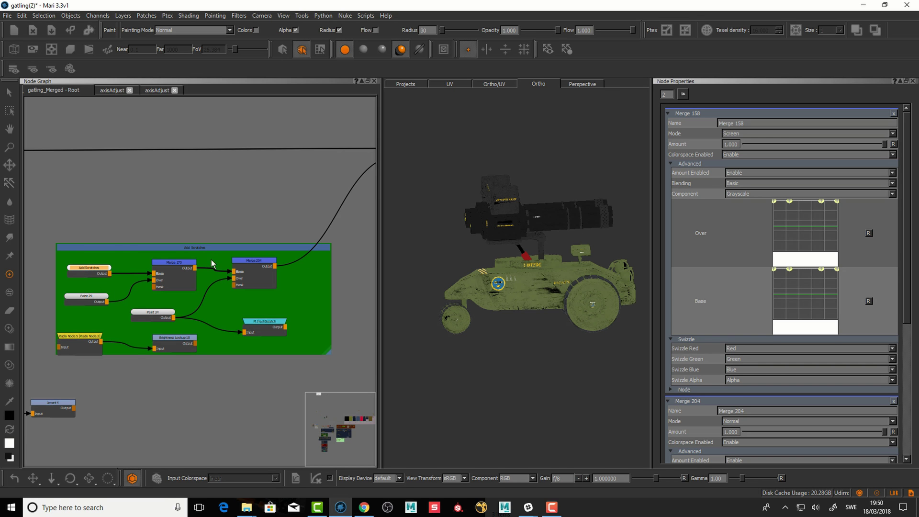
Trace the Met Mask chain back from the Add Scratches output and display the merge node just upstream of the scratches.
scroll(217, 251, "down", 1)
middle_click_drag(219, 253, 141, 273)
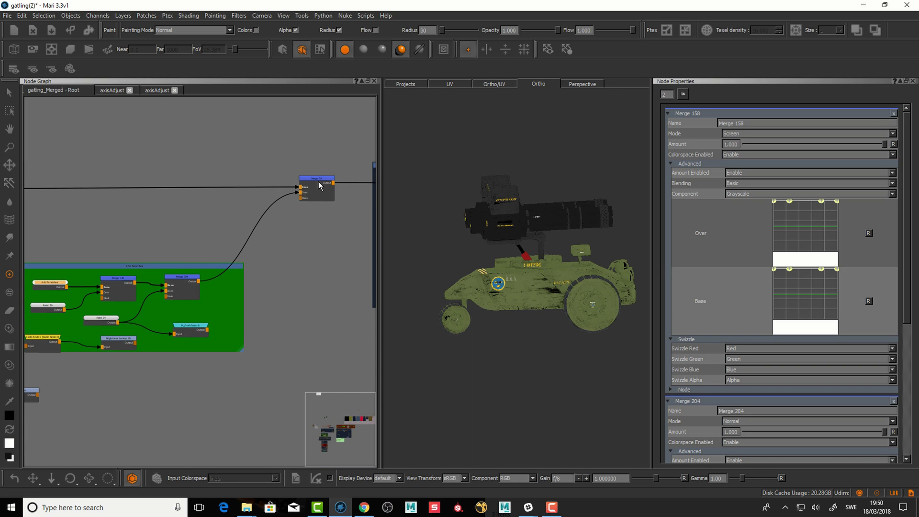
left_click_drag(319, 184, 318, 183)
middle_click_drag(126, 232, 364, 226)
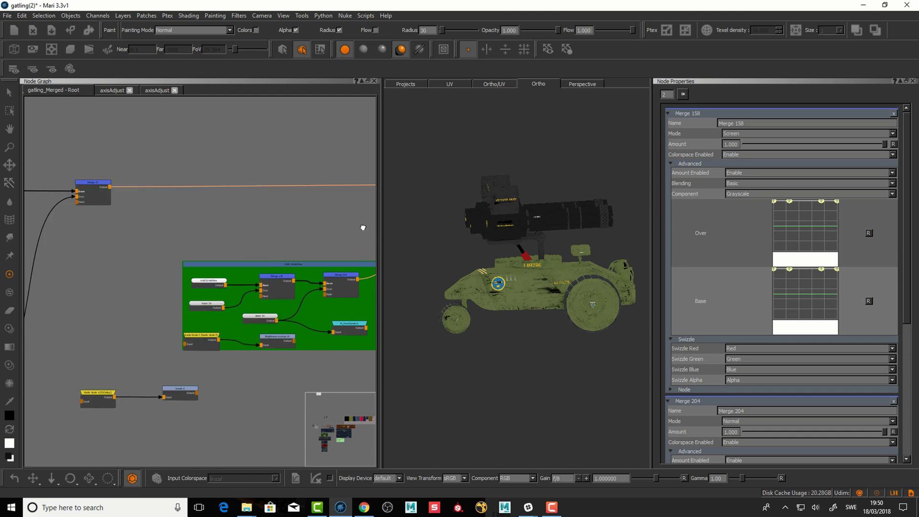
scroll(256, 251, "down", 1)
left_click(197, 207)
key("1")
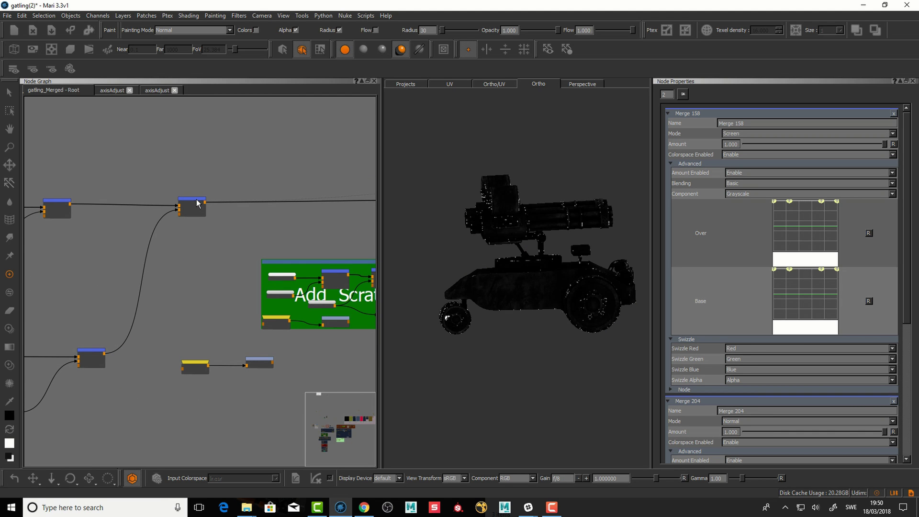
Examine the displayed edge-wear mask up close along the gun's edges and panel outlines.
left_click_drag(446, 285, 489, 271, "alt")
right_click_drag(491, 273, 520, 293, "alt")
middle_click_drag(519, 293, 518, 306, "alt")
middle_click_drag(517, 186, 520, 248, "alt")
right_click_drag(520, 249, 543, 124, "alt")
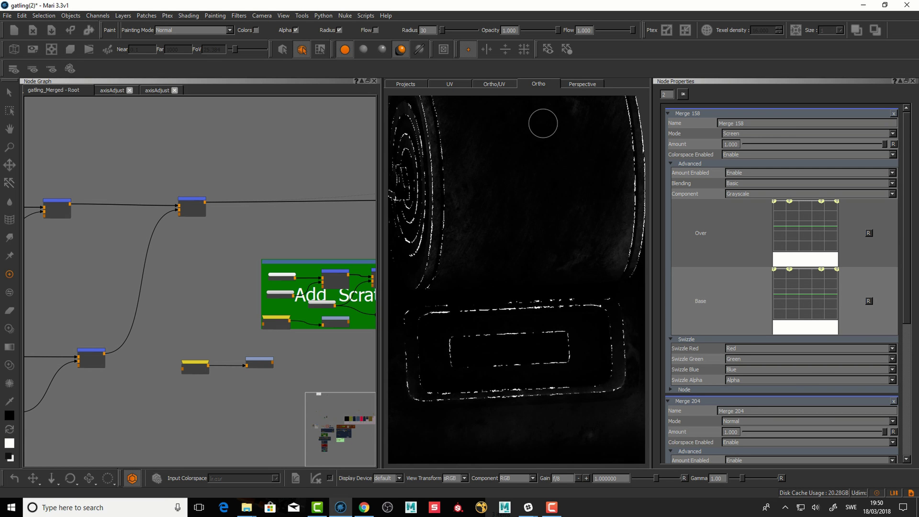
scroll(580, 198, "down", 5)
middle_click_drag(581, 198, 549, 267)
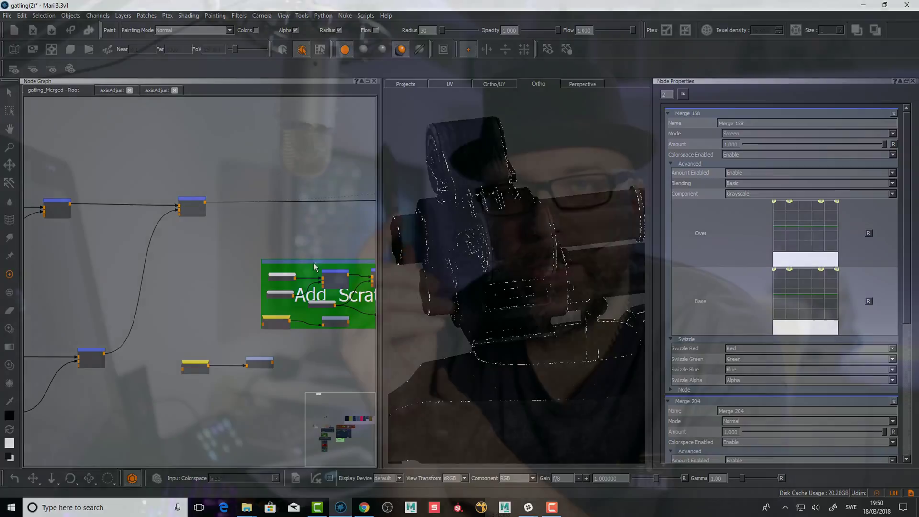